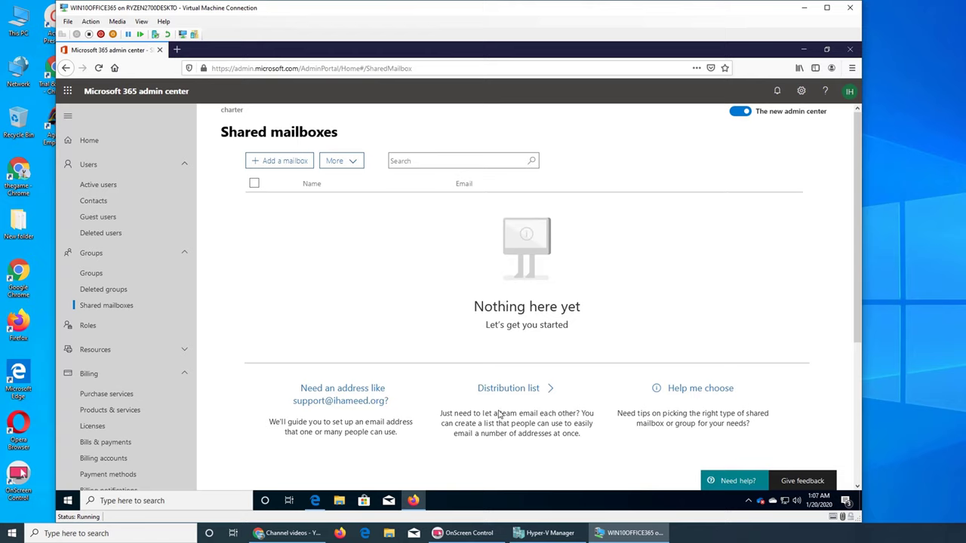
Start the shared email address guide, then minimize Firefox and restore Edge with its address bar selected
{"action": "left_click", "coordinate": [347, 404]}
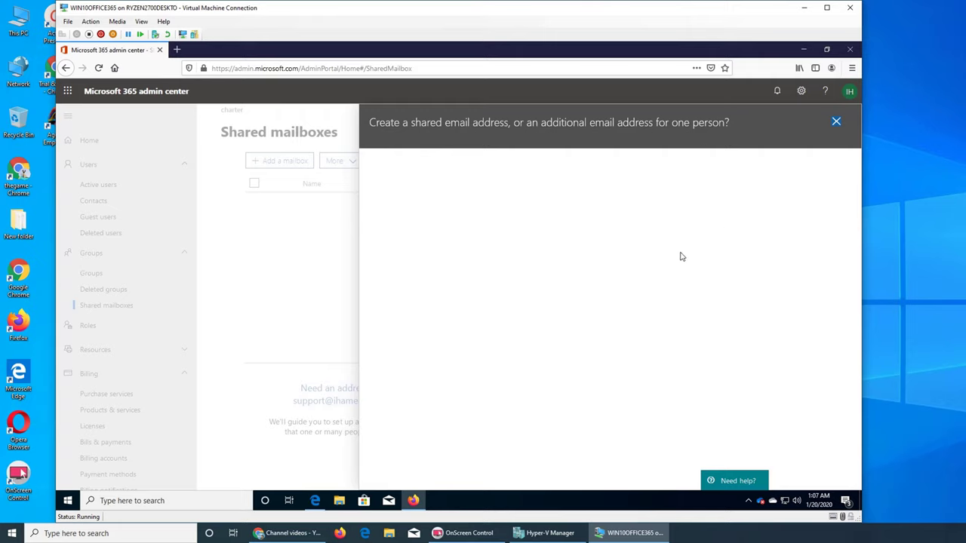
{"action": "left_click", "coordinate": [803, 49]}
{"action": "left_click", "coordinate": [315, 501]}
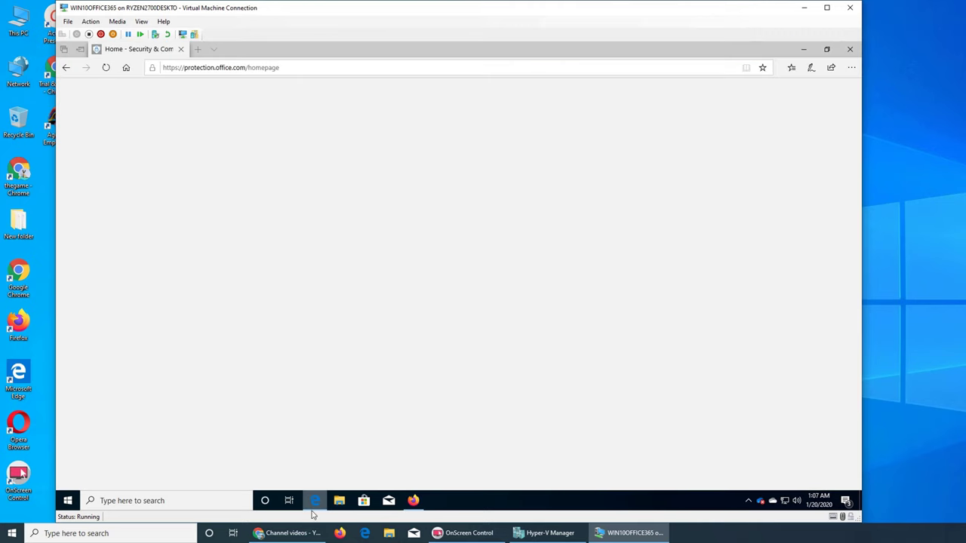
{"action": "left_click", "coordinate": [193, 67]}
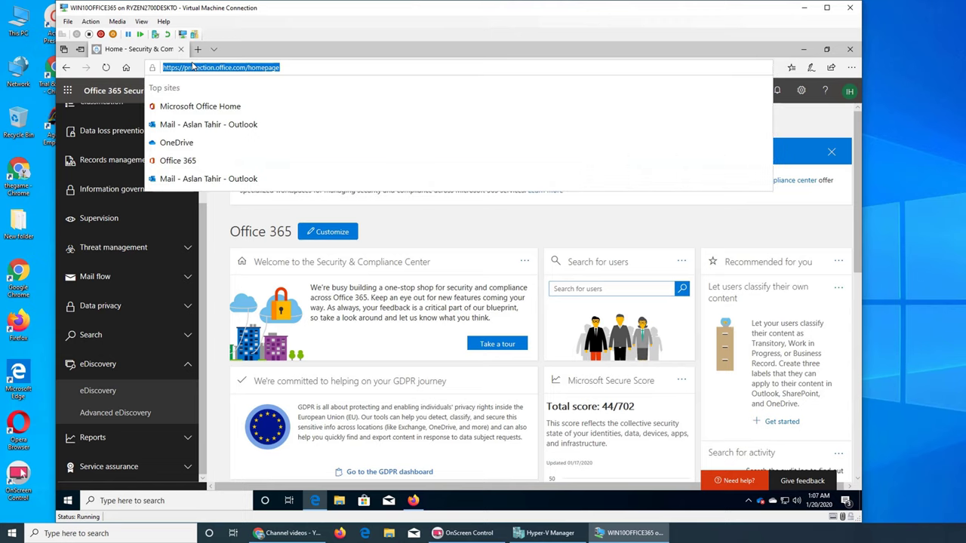
Go to portal.office.com in Edge, briefly raising and then hiding the Firefox window
{"action": "type", "text": "port"}
{"action": "key", "text": "Return"}
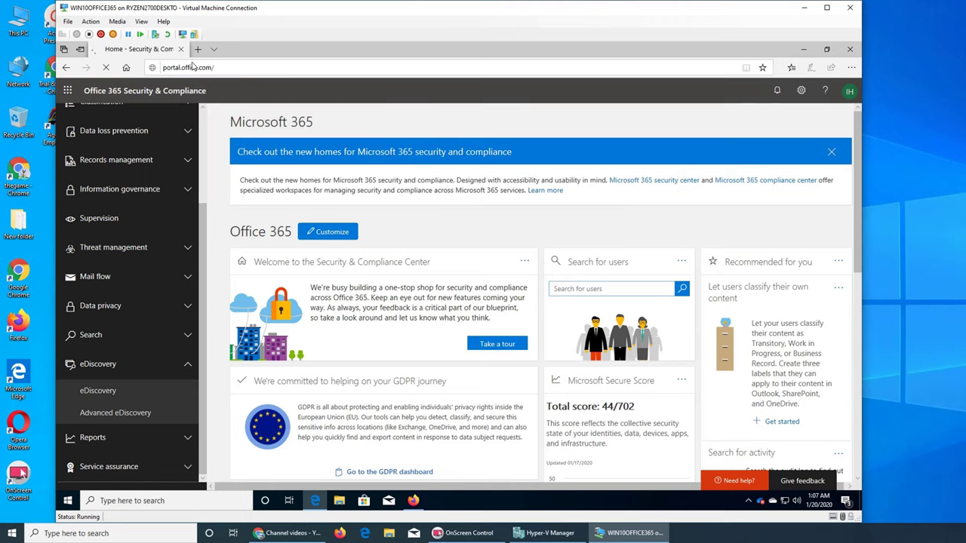
{"action": "left_click", "coordinate": [413, 503]}
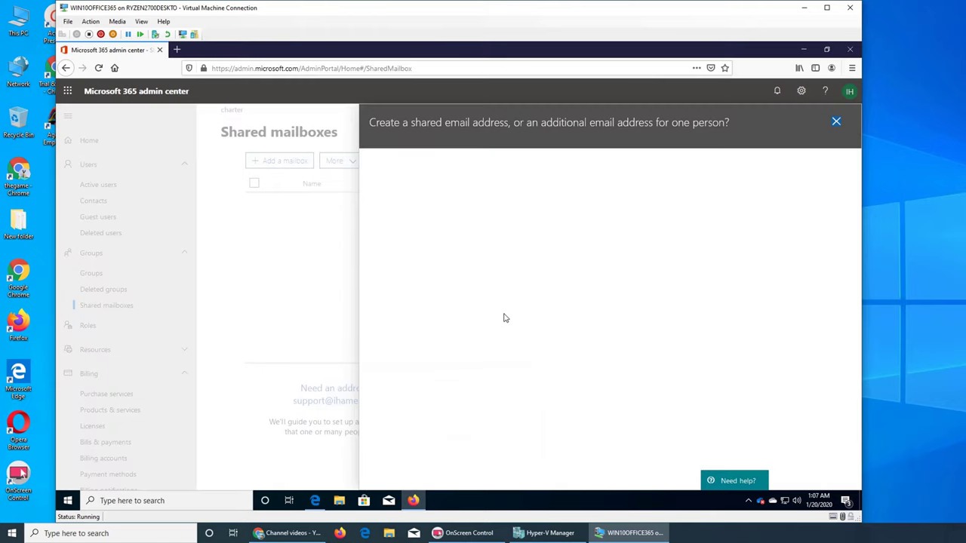
{"action": "left_click", "coordinate": [803, 51]}
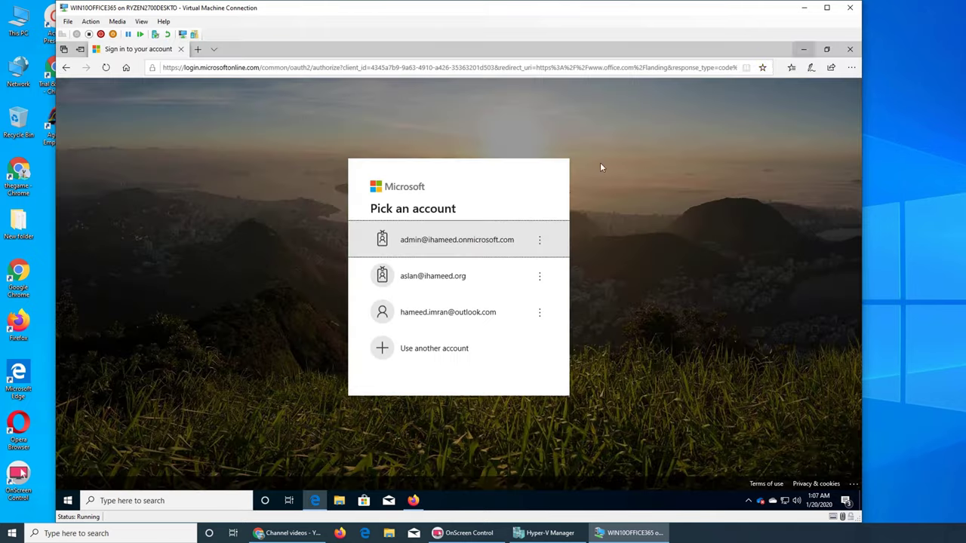
Sign in with the admin account, stay signed in, and open the admin center from Office home
{"action": "left_click", "coordinate": [498, 249]}
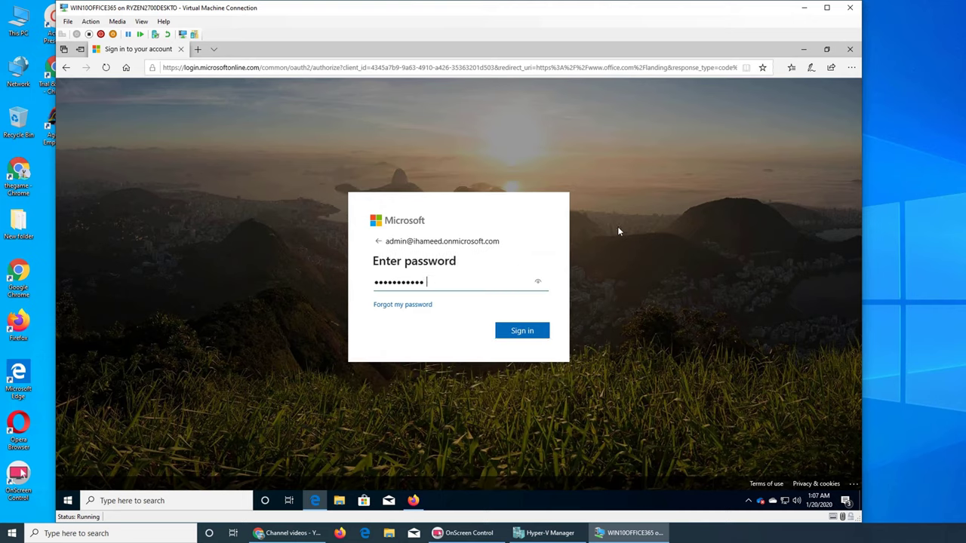
{"action": "left_click", "coordinate": [510, 332]}
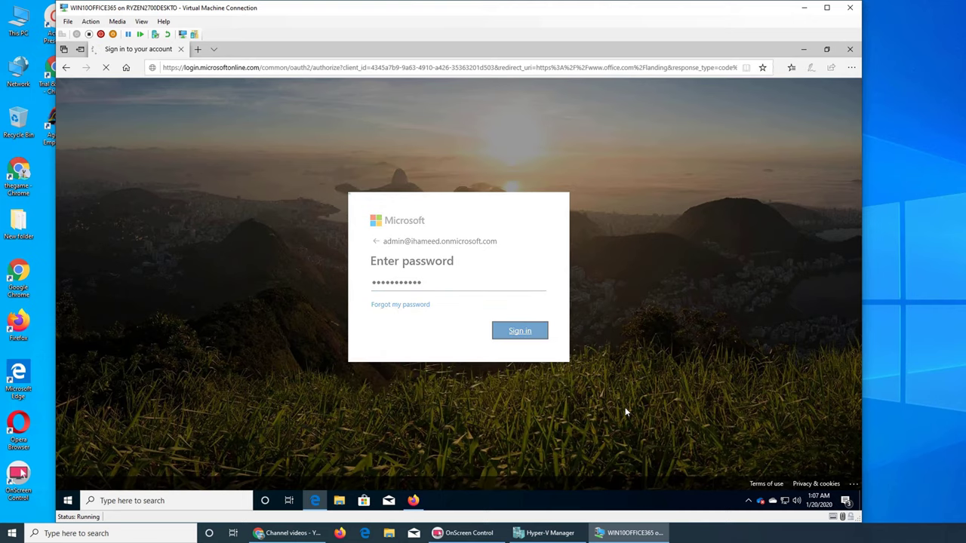
{"action": "left_click", "coordinate": [523, 341]}
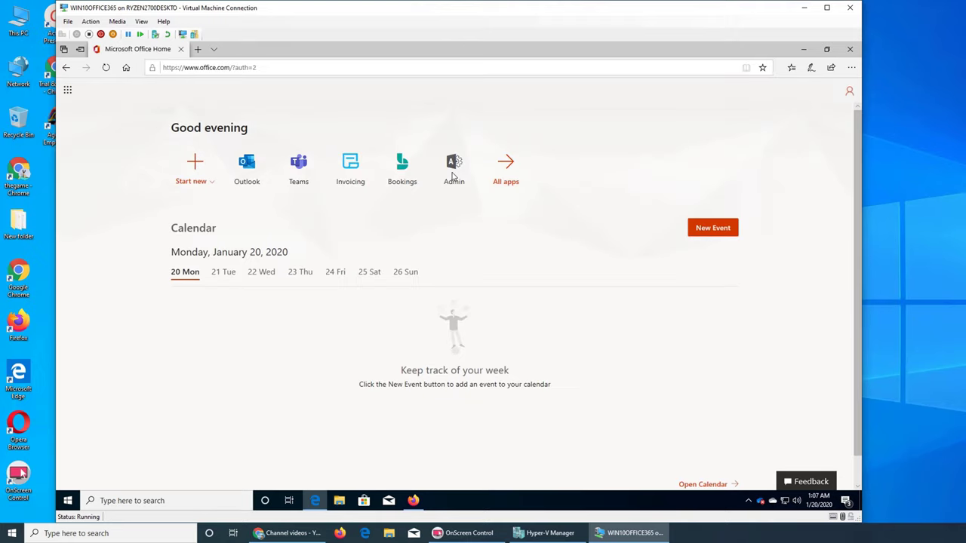
{"action": "left_click", "coordinate": [452, 177]}
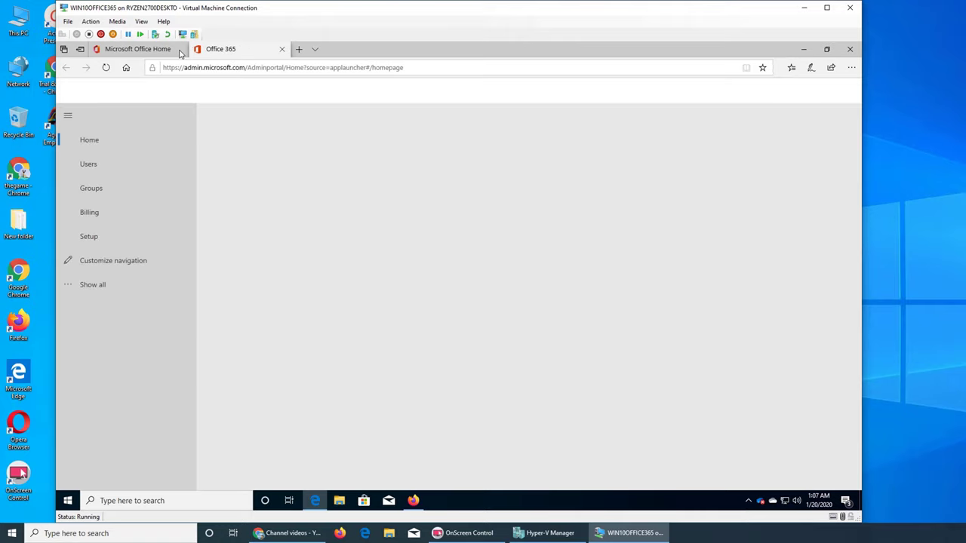
Go to Groups > Shared mailboxes and start setting up a shared email address
{"action": "left_click", "coordinate": [91, 188]}
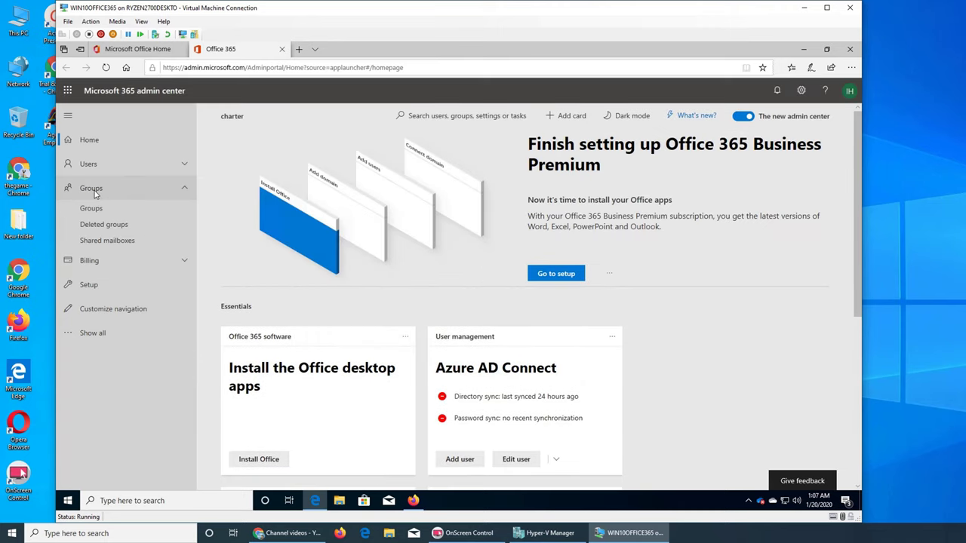
{"action": "left_click", "coordinate": [106, 242]}
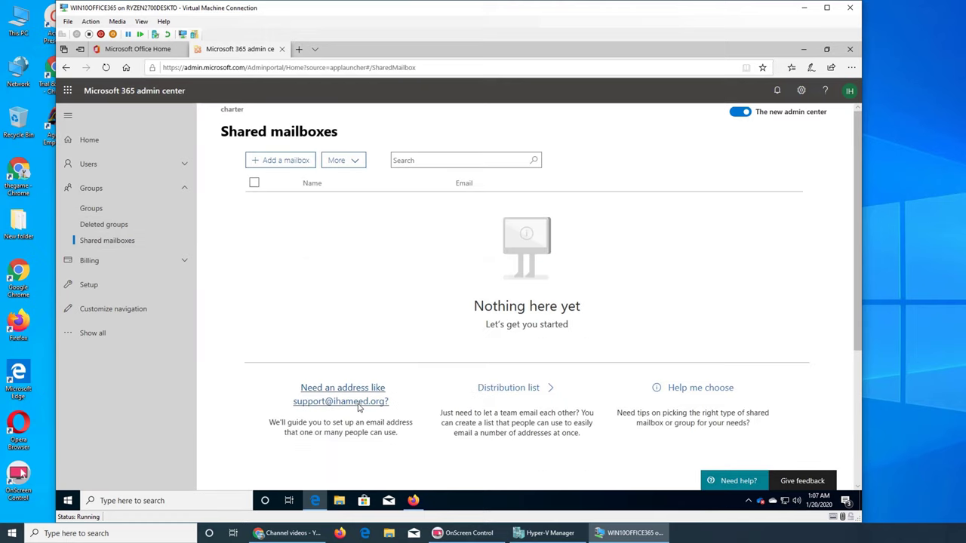
{"action": "left_click", "coordinate": [360, 406]}
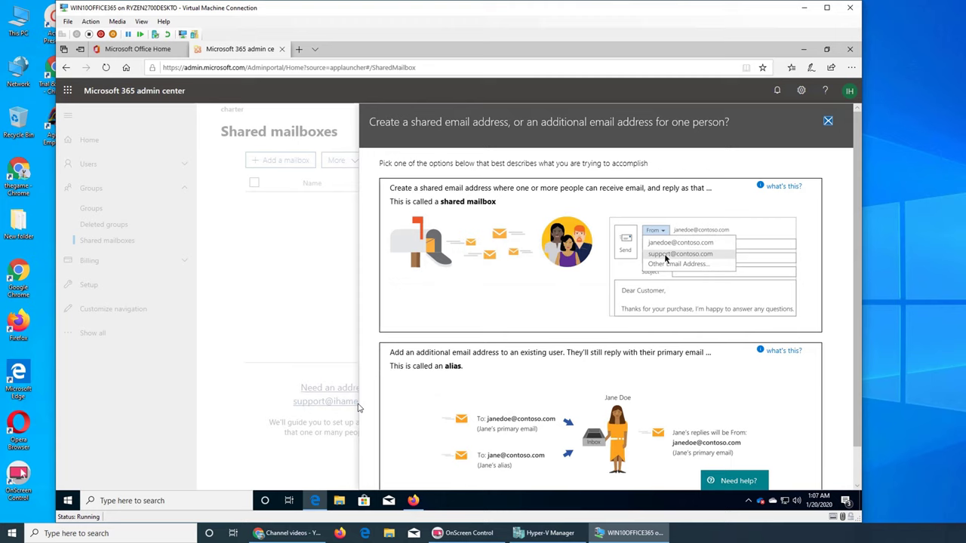
Switch between the Firefox and Edge windows, ending with the Edge admin center in front
{"action": "left_click", "coordinate": [413, 500]}
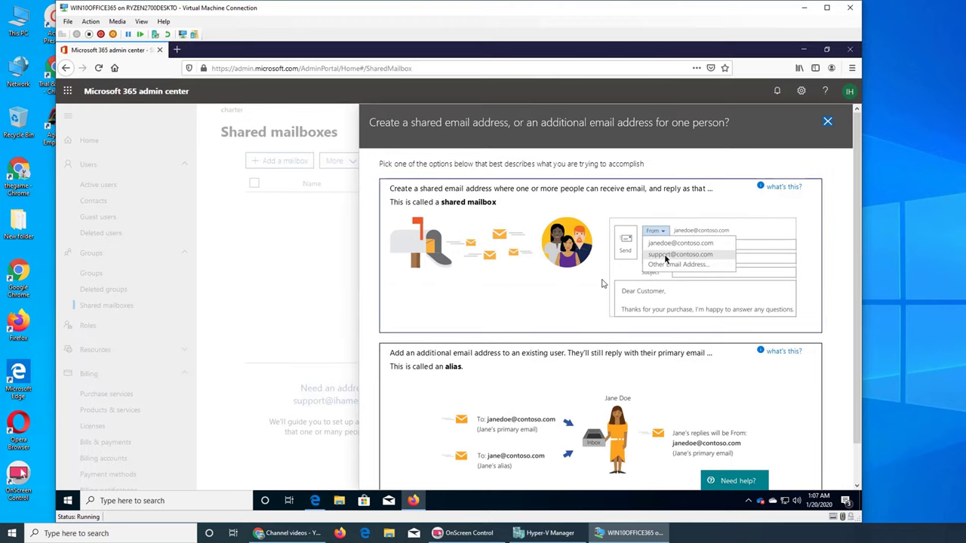
{"action": "left_click", "coordinate": [804, 50]}
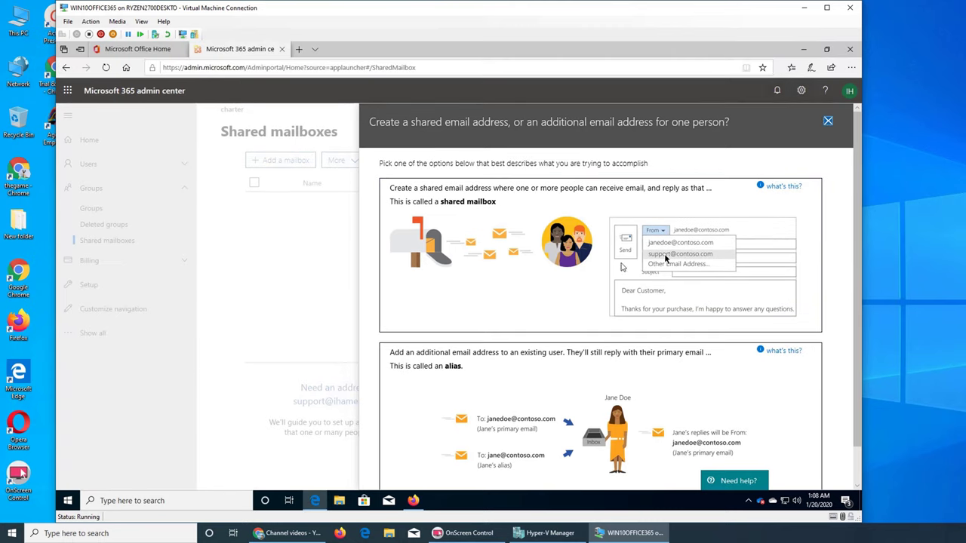
{"action": "left_click", "coordinate": [317, 502]}
{"action": "left_click", "coordinate": [321, 504]}
{"action": "left_click", "coordinate": [414, 501]}
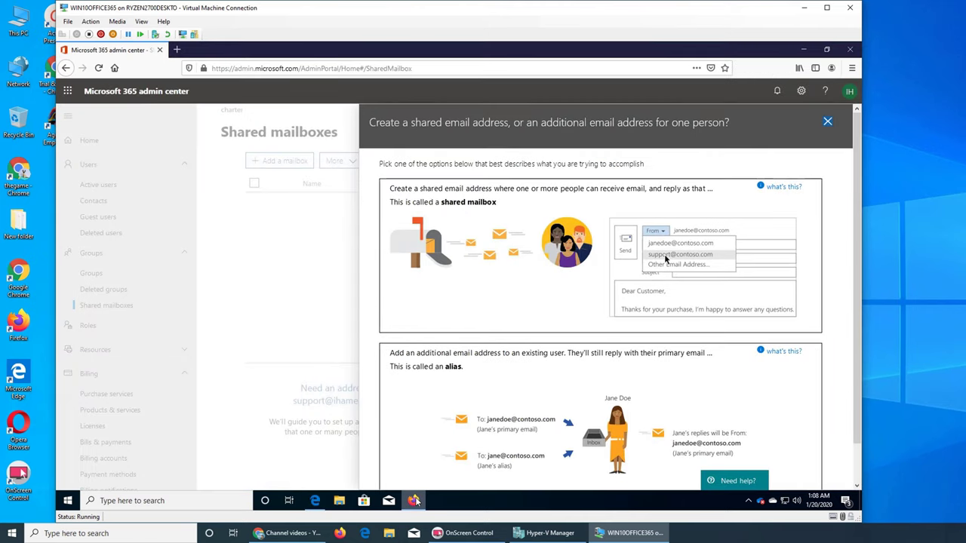
{"action": "left_click", "coordinate": [415, 501]}
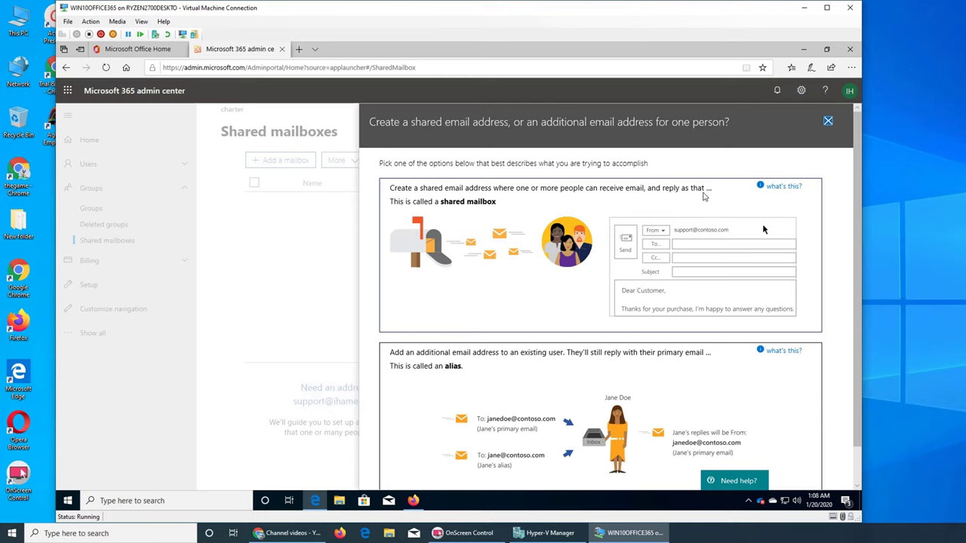
Pick the shared mailbox option, close its form without creating anything, and reopen the address chooser
{"action": "left_click", "coordinate": [707, 192]}
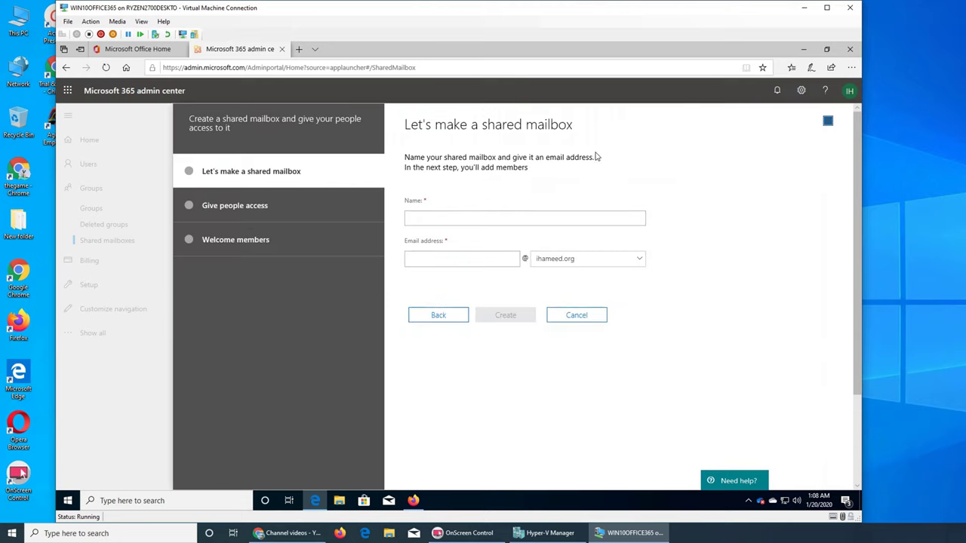
{"action": "right_click", "coordinate": [632, 140]}
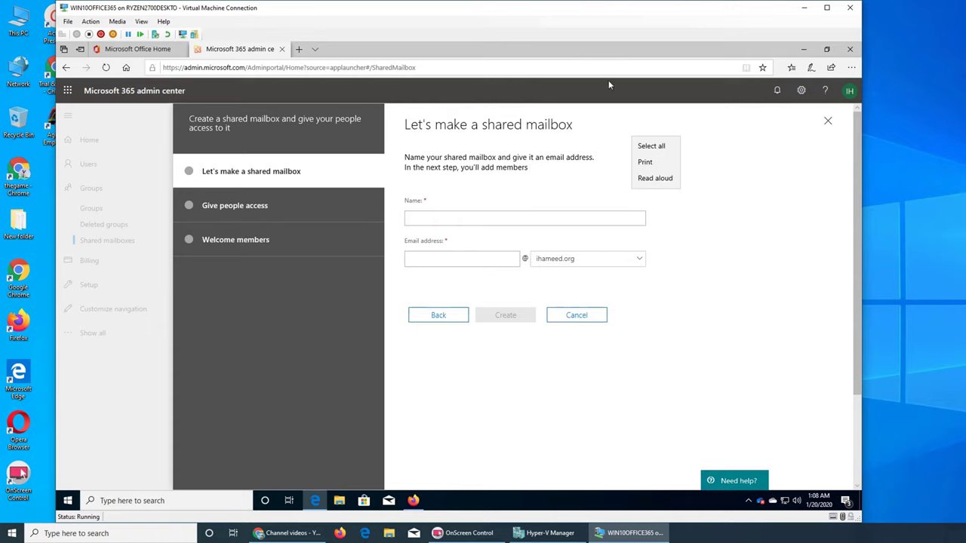
{"action": "left_click", "coordinate": [830, 124]}
{"action": "left_click", "coordinate": [829, 124]}
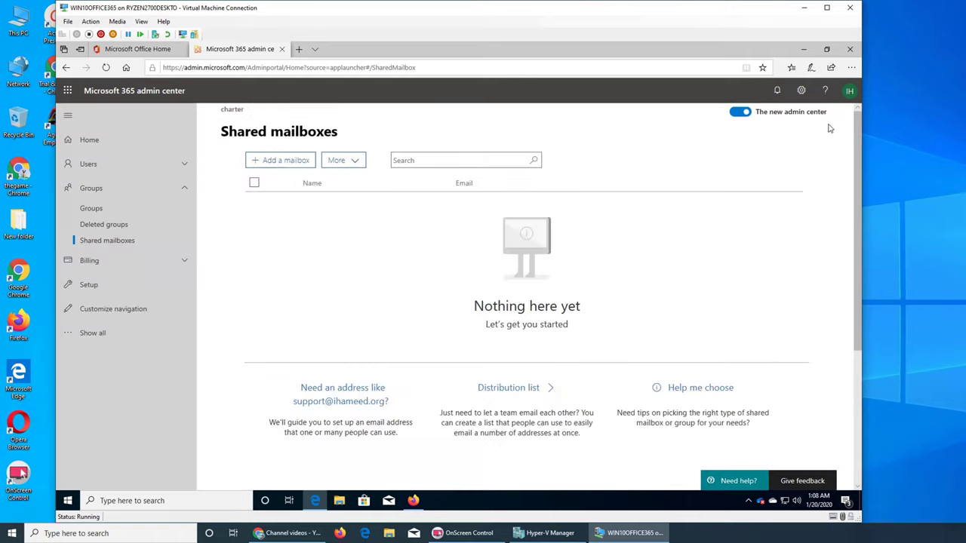
{"action": "left_click", "coordinate": [350, 407]}
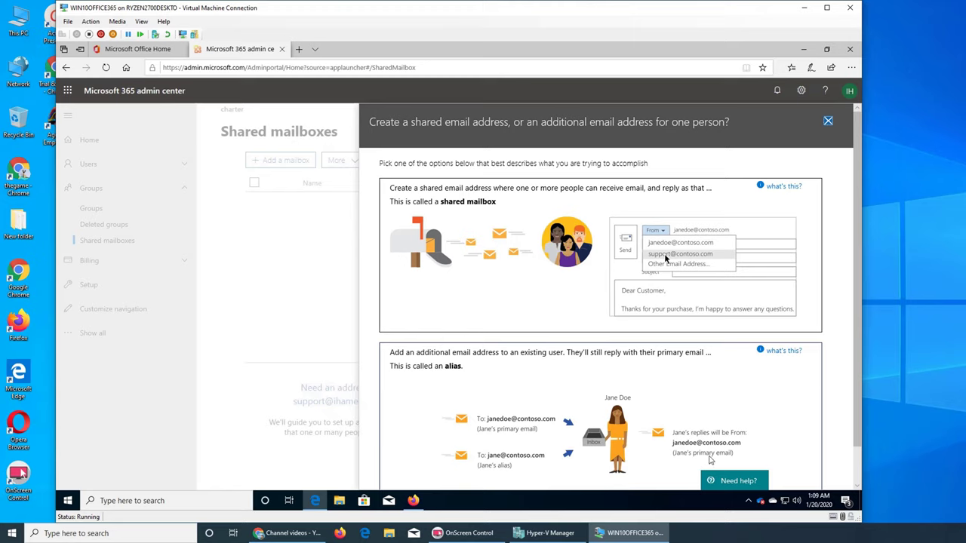
{"action": "scroll", "coordinate": [716, 452], "scroll_direction": "down", "scroll_amount": 1}
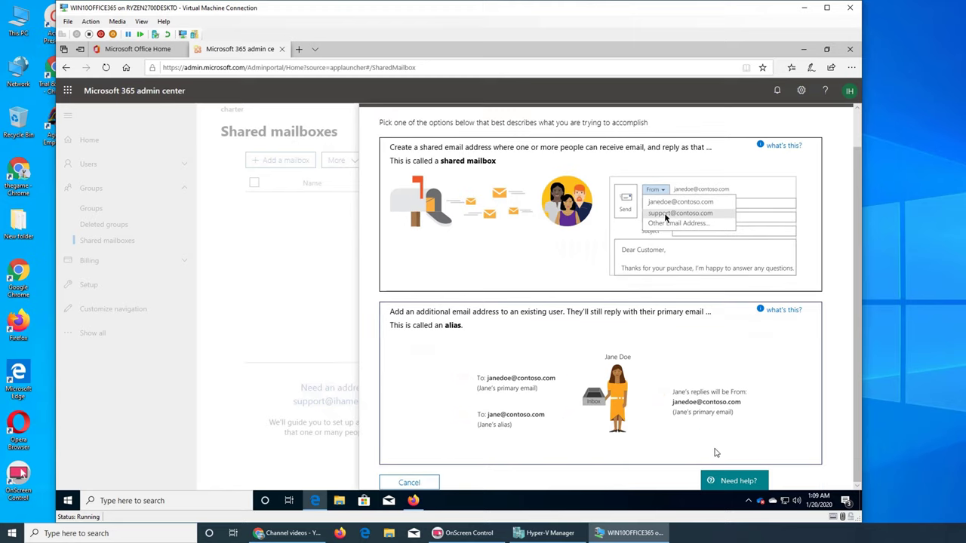
{"action": "scroll", "coordinate": [715, 440], "scroll_direction": "up", "scroll_amount": 1}
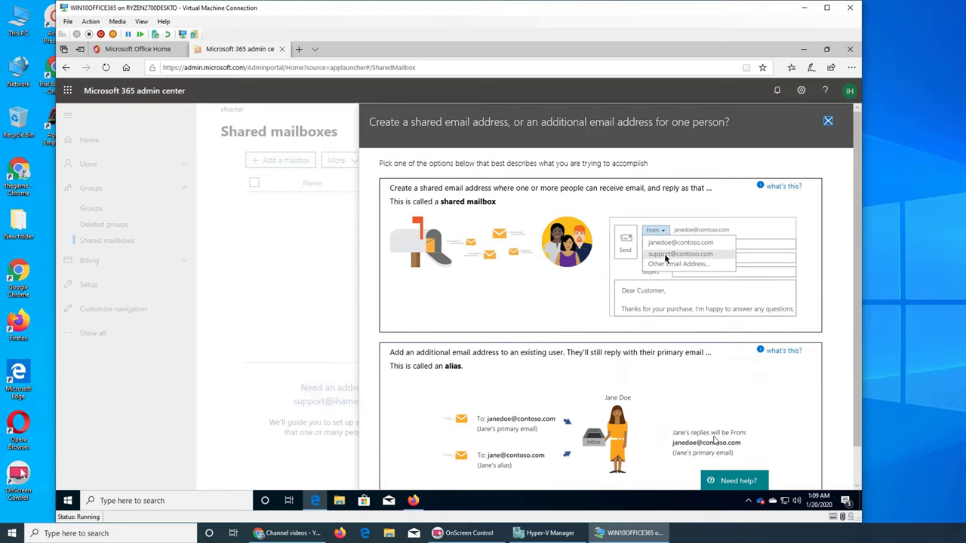
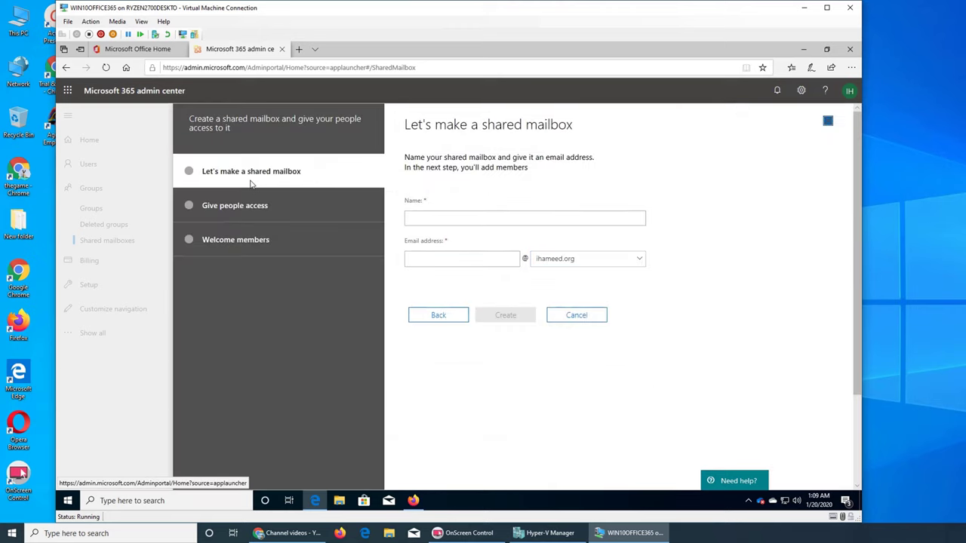
{"action": "left_click", "coordinate": [447, 222]}
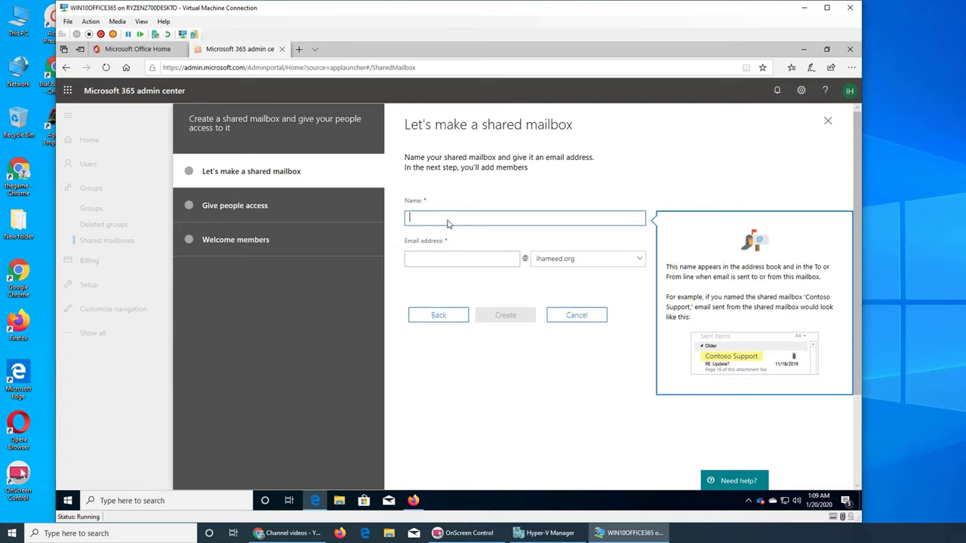
{"action": "type", "text": "Support"}
{"action": "left_click", "coordinate": [460, 261]}
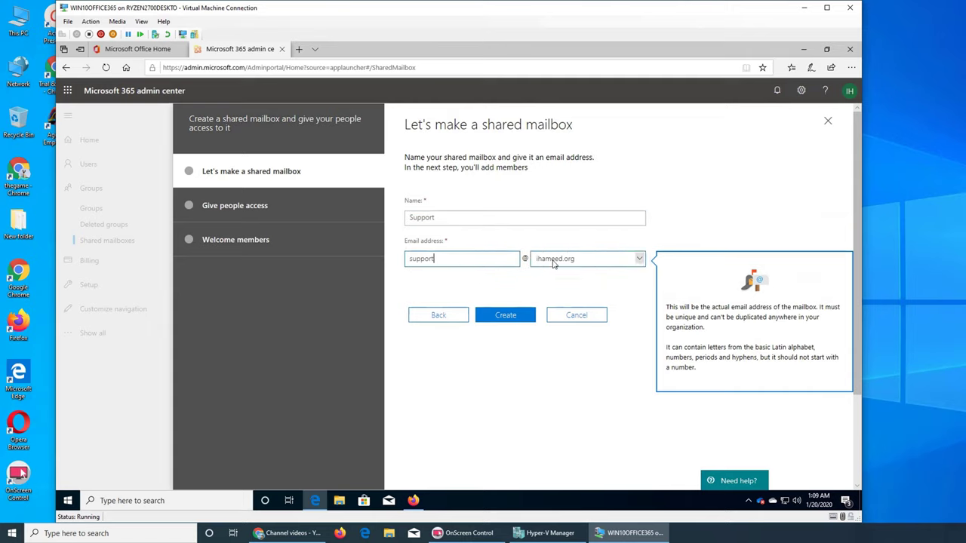
{"action": "left_click", "coordinate": [625, 264]}
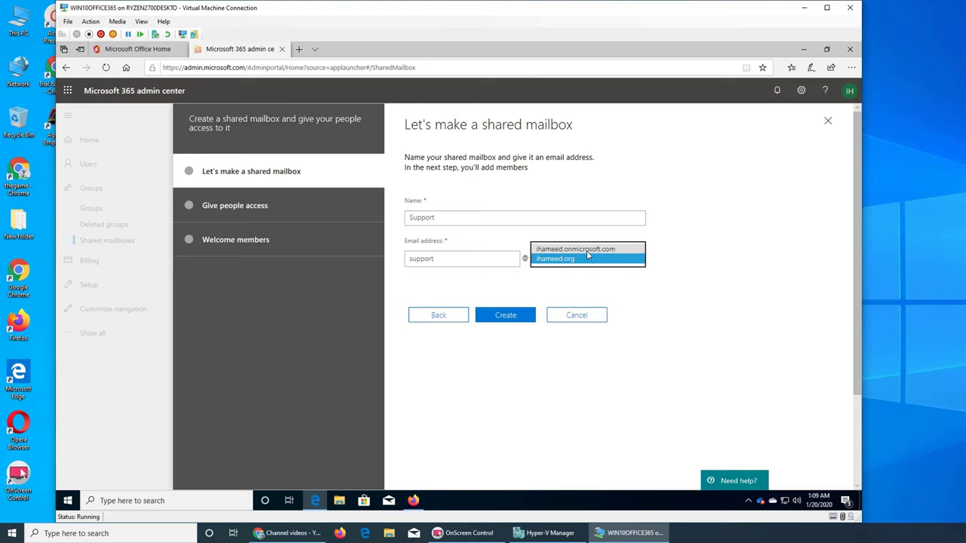
{"action": "left_click", "coordinate": [626, 296]}
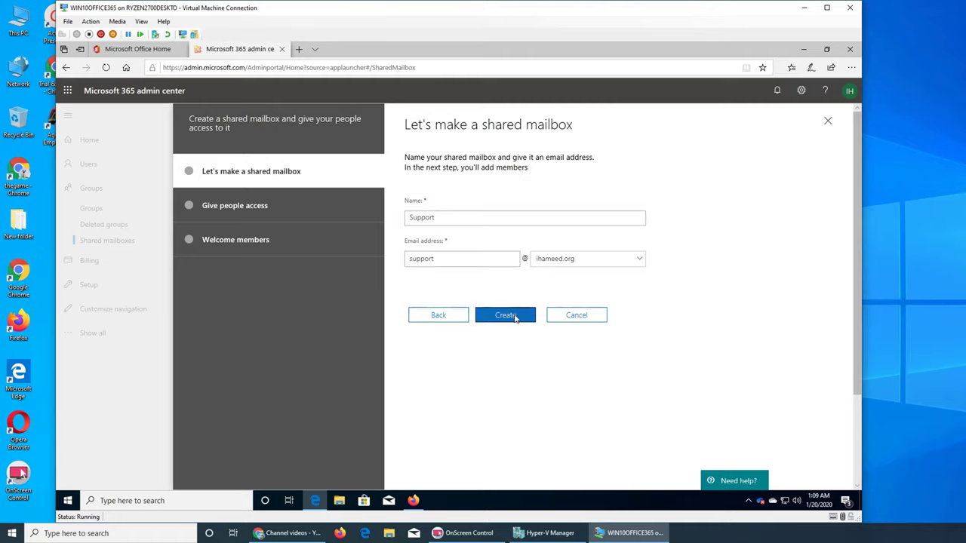
Try creating the Support mailbox, then dismiss the proxy-address-already-in-use error
{"action": "left_click", "coordinate": [505, 315]}
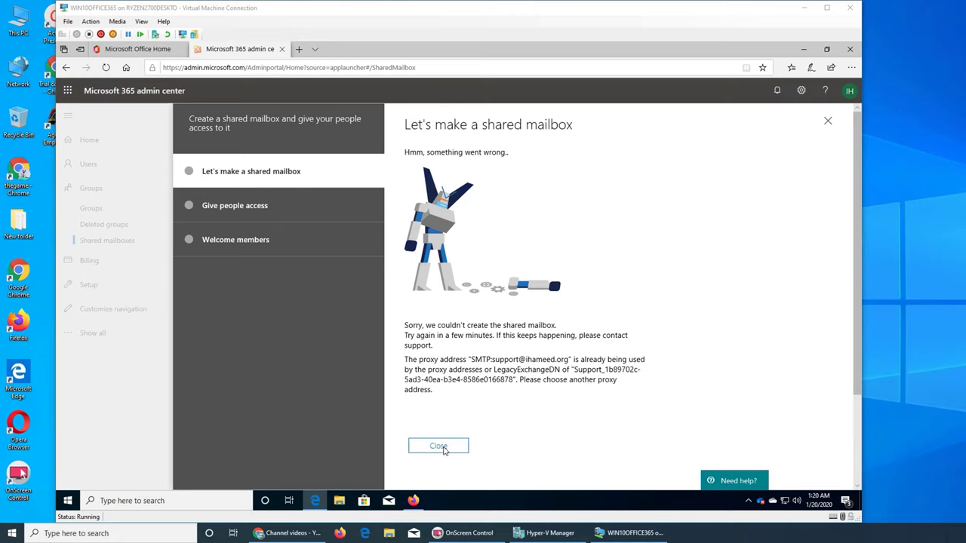
{"action": "left_click", "coordinate": [443, 448]}
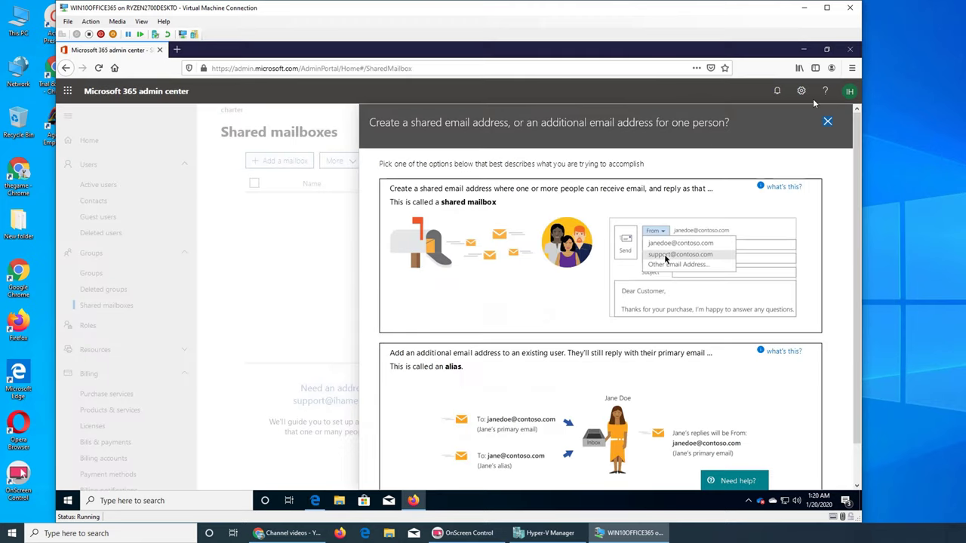
Sign out of the admin account and close the Firefox window
{"action": "left_click", "coordinate": [849, 91]}
{"action": "left_click", "coordinate": [773, 196]}
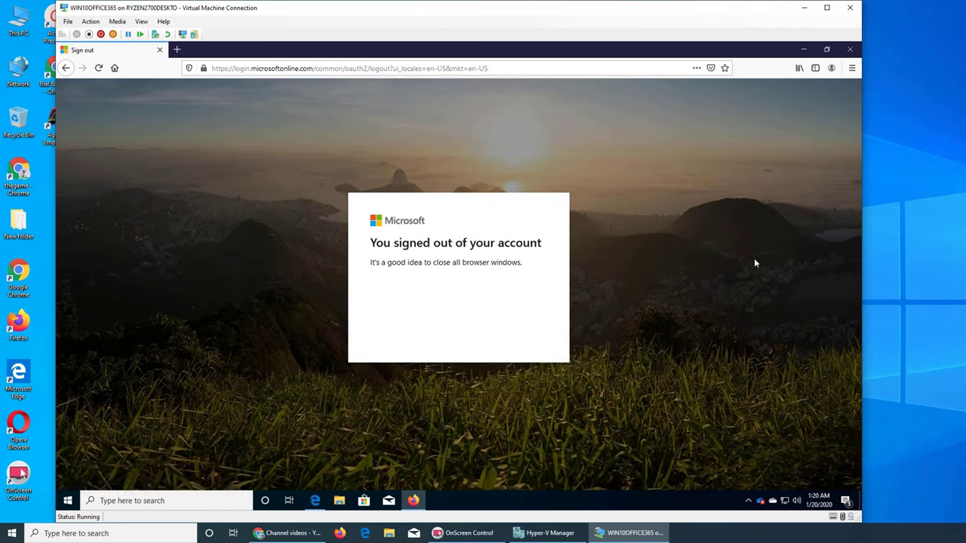
{"action": "left_click", "coordinate": [849, 49]}
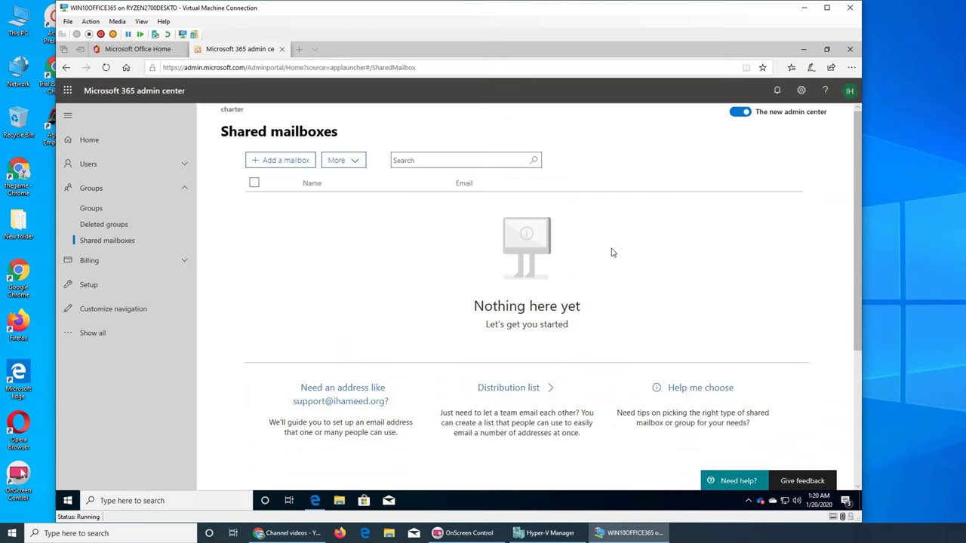
Sign out in Edge, close Edge with all its tabs, and refresh the desktop
{"action": "left_click", "coordinate": [771, 195]}
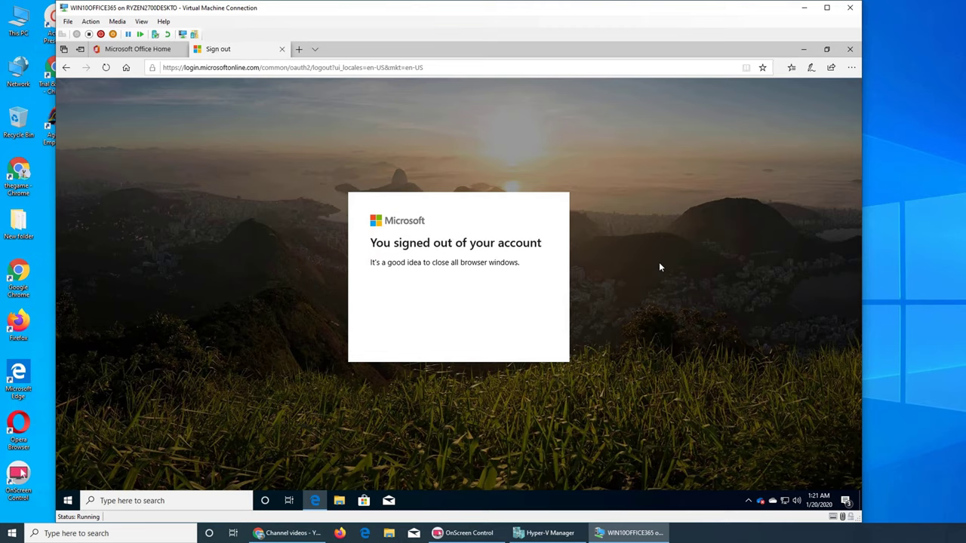
{"action": "left_click", "coordinate": [850, 49]}
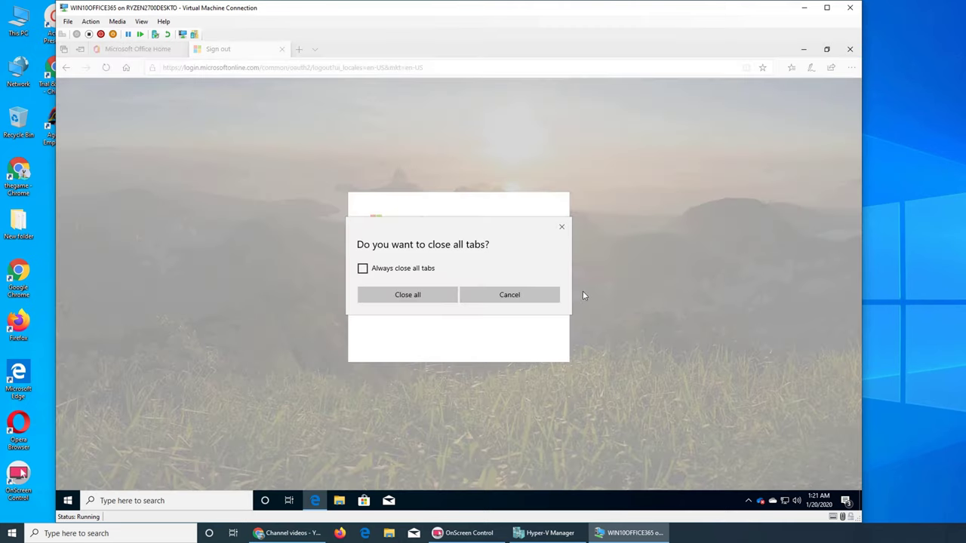
{"action": "left_click", "coordinate": [505, 303]}
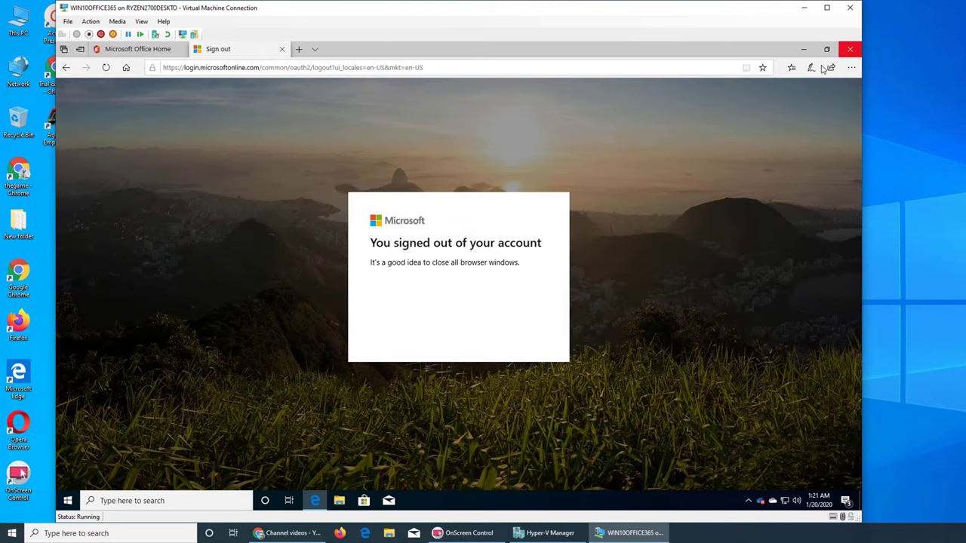
{"action": "left_click", "coordinate": [850, 49]}
{"action": "left_click", "coordinate": [421, 294]}
{"action": "right_click", "coordinate": [339, 231]}
{"action": "left_click", "coordinate": [367, 259]}
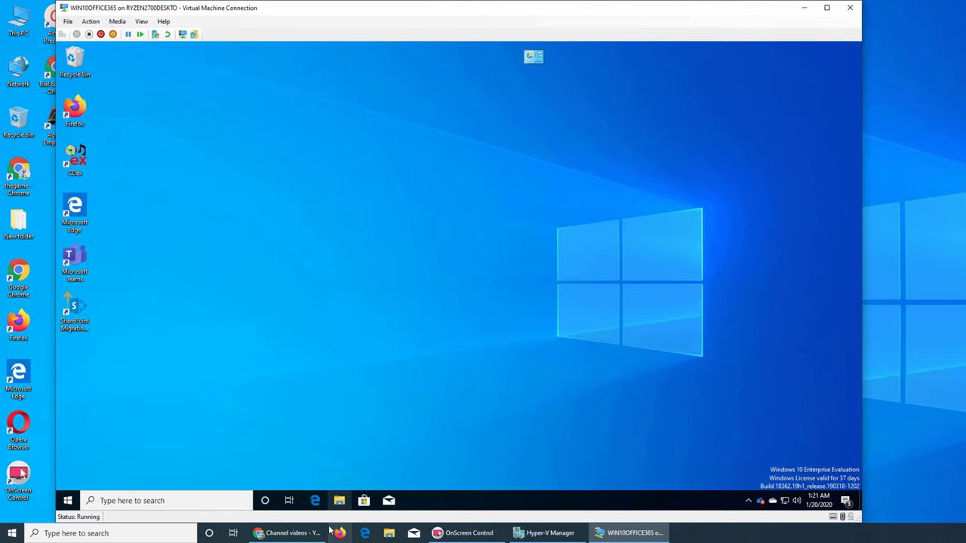
Open portal.office.com in Edge, sign in as the admin, staying signed in, and open Admin
{"action": "left_click", "coordinate": [315, 500]}
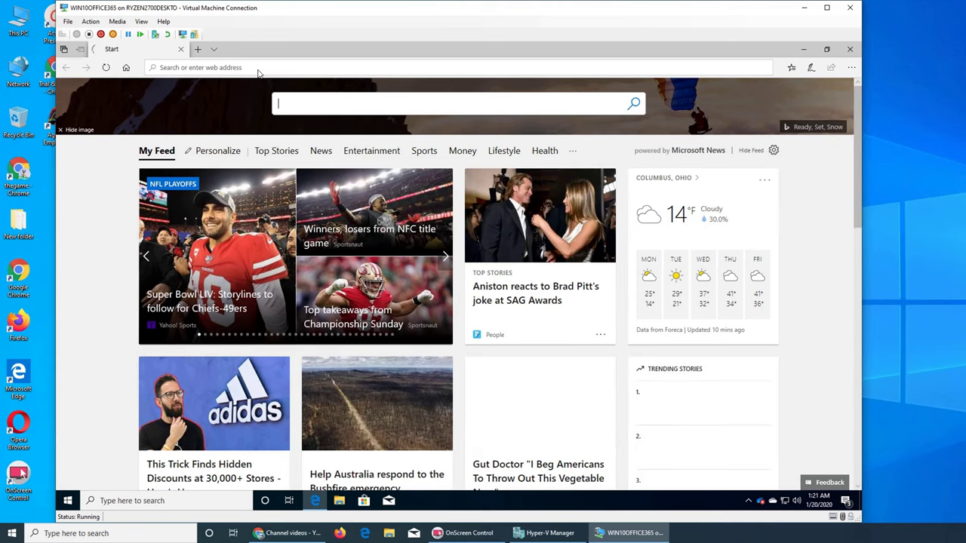
{"action": "type", "text": "portal.office.com/"}
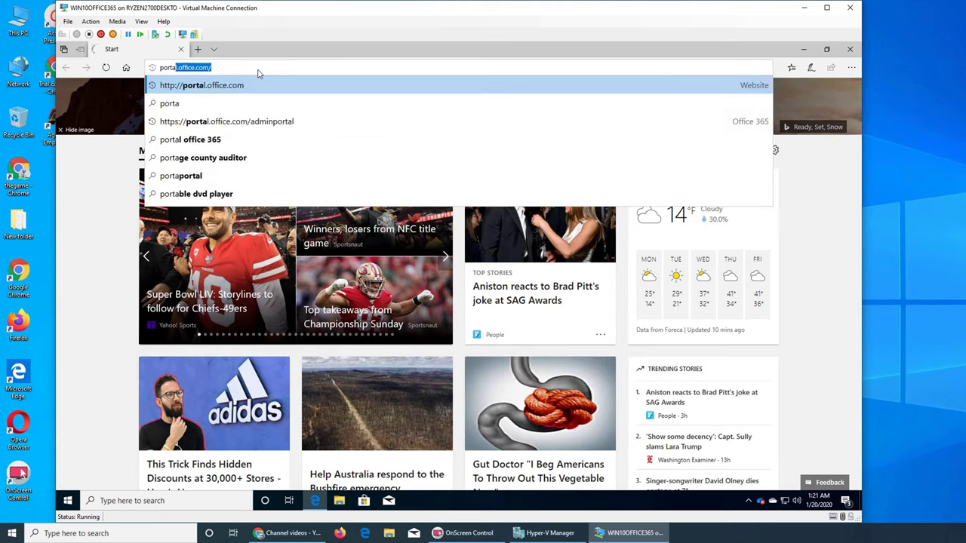
{"action": "left_click", "coordinate": [203, 86]}
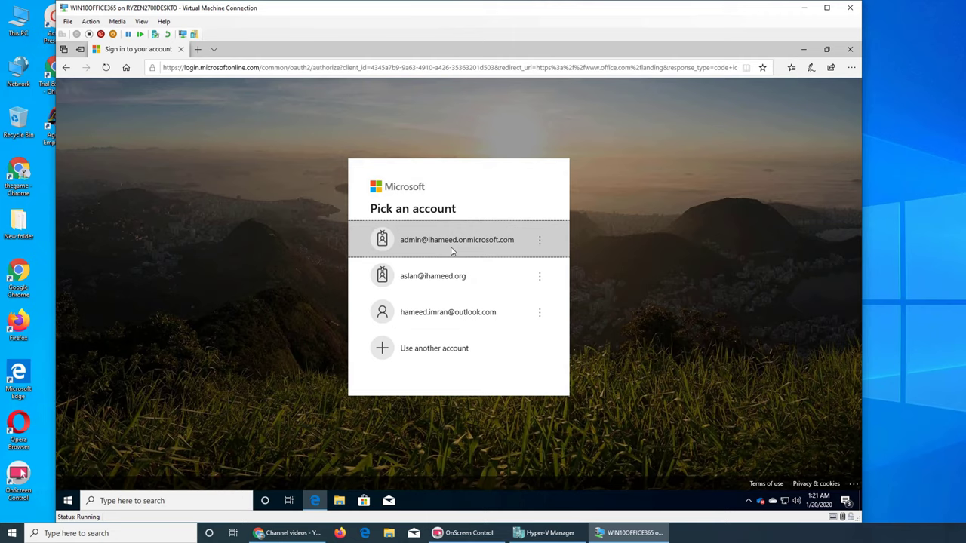
{"action": "left_click", "coordinate": [452, 252]}
{"action": "left_click", "coordinate": [529, 337]}
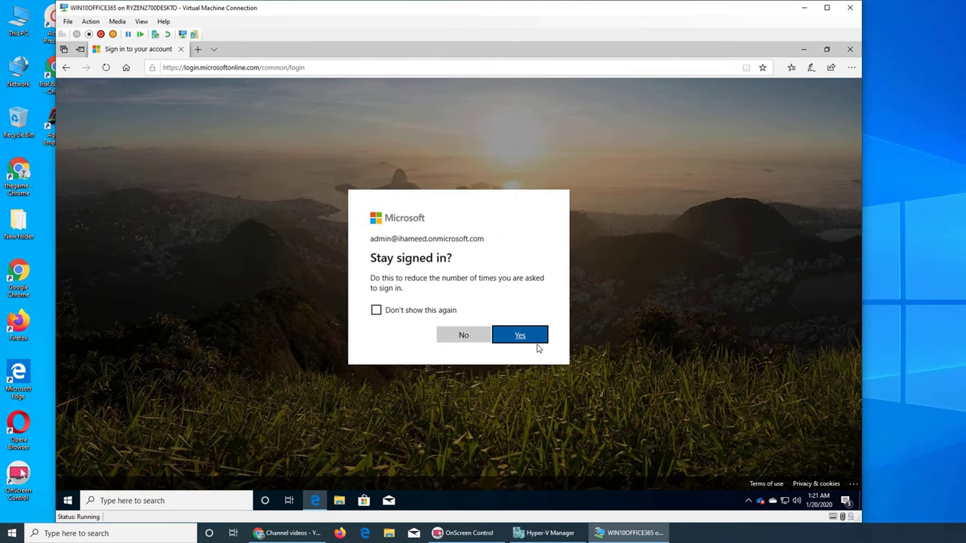
{"action": "left_click", "coordinate": [534, 340]}
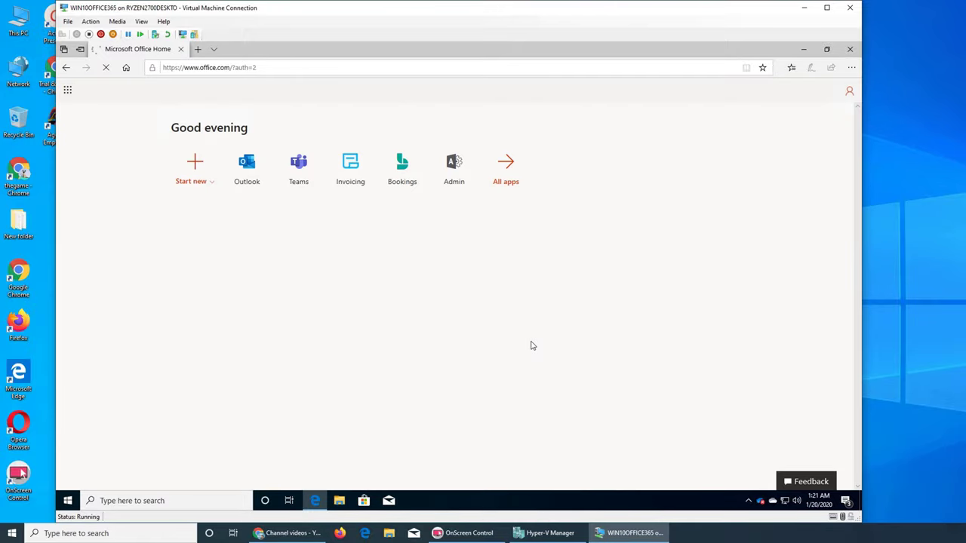
{"action": "left_click", "coordinate": [455, 173]}
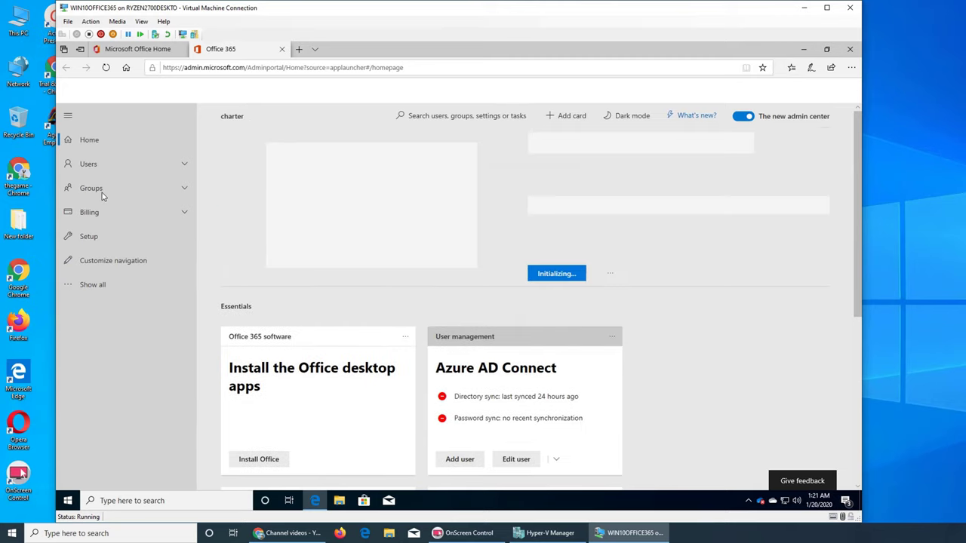
Go to Groups > Shared mailboxes and start a shared mailbox from the 'support@' address link
{"action": "left_click", "coordinate": [101, 192]}
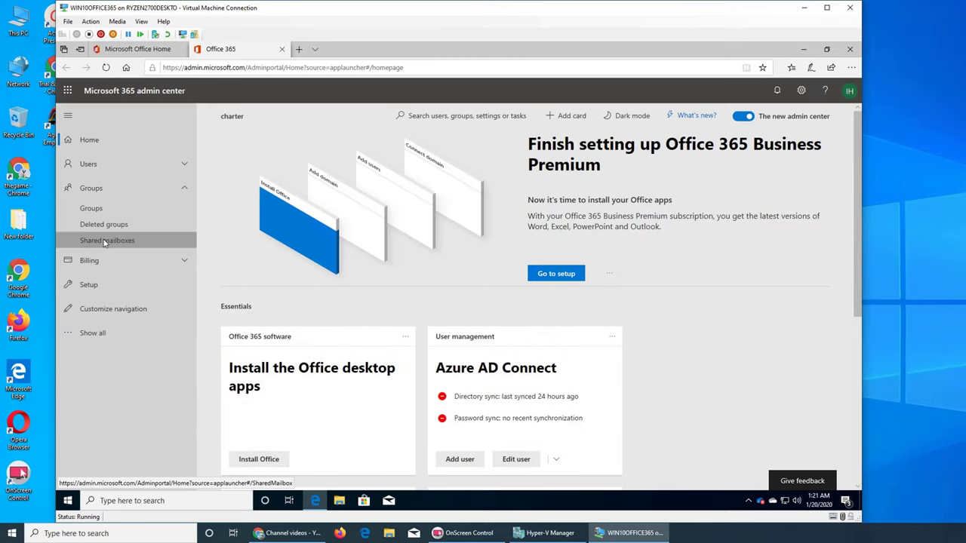
{"action": "left_click", "coordinate": [105, 241]}
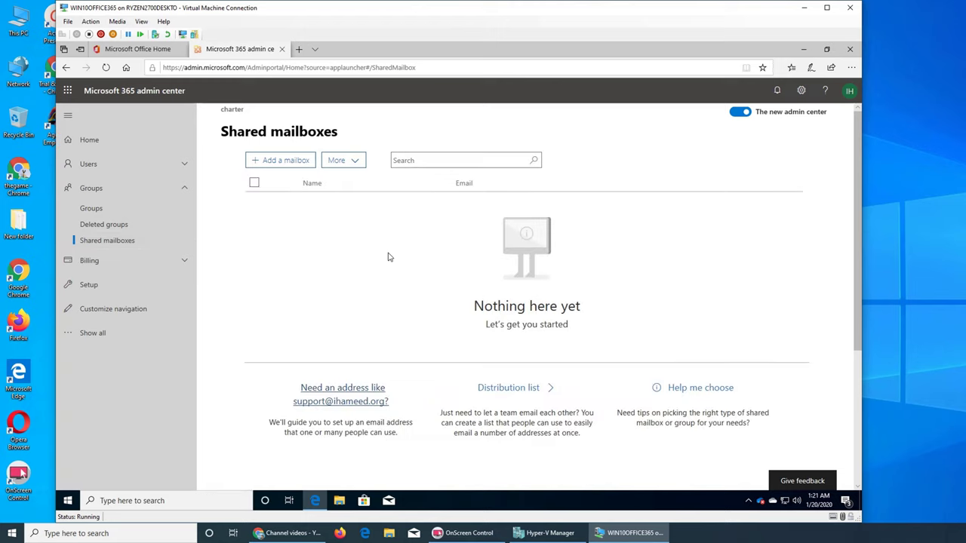
{"action": "left_click", "coordinate": [356, 407]}
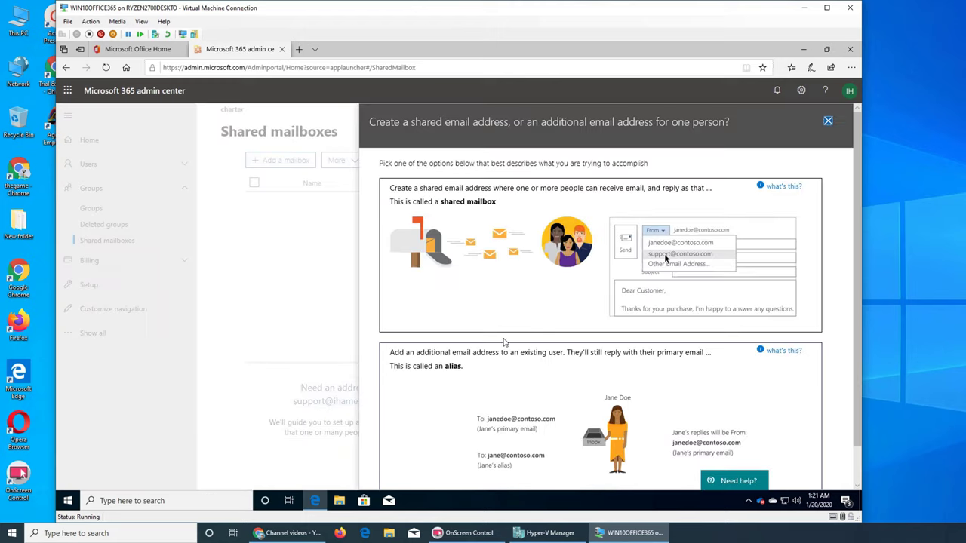
{"action": "left_click", "coordinate": [623, 213]}
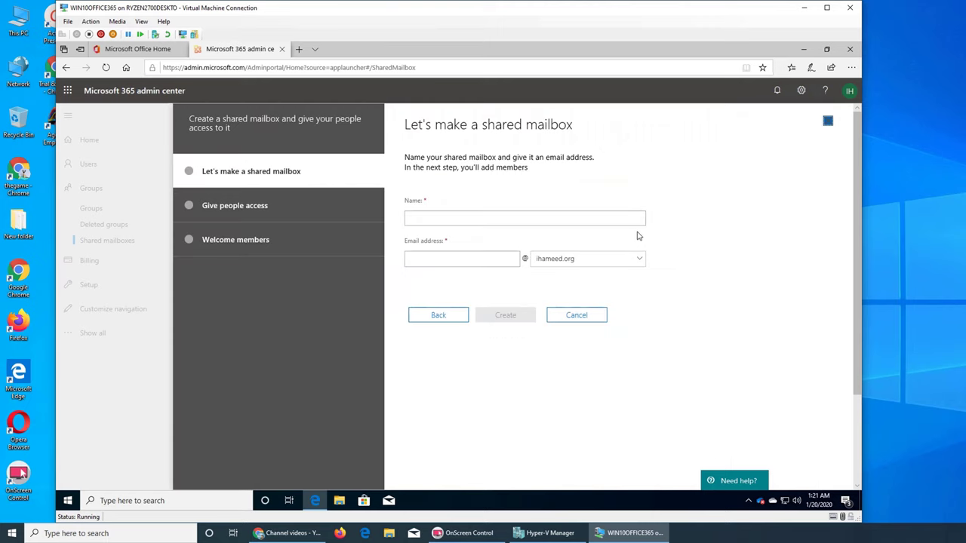
Name the mailbox Support with its auto-filled address and submit it again
{"action": "left_click", "coordinate": [446, 222]}
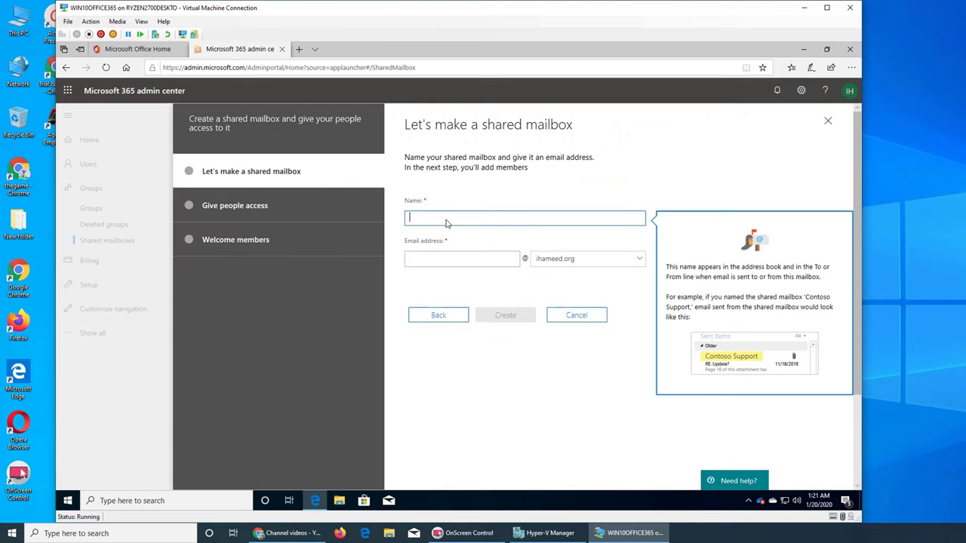
{"action": "type", "text": "Support"}
{"action": "key", "text": "Tab"}
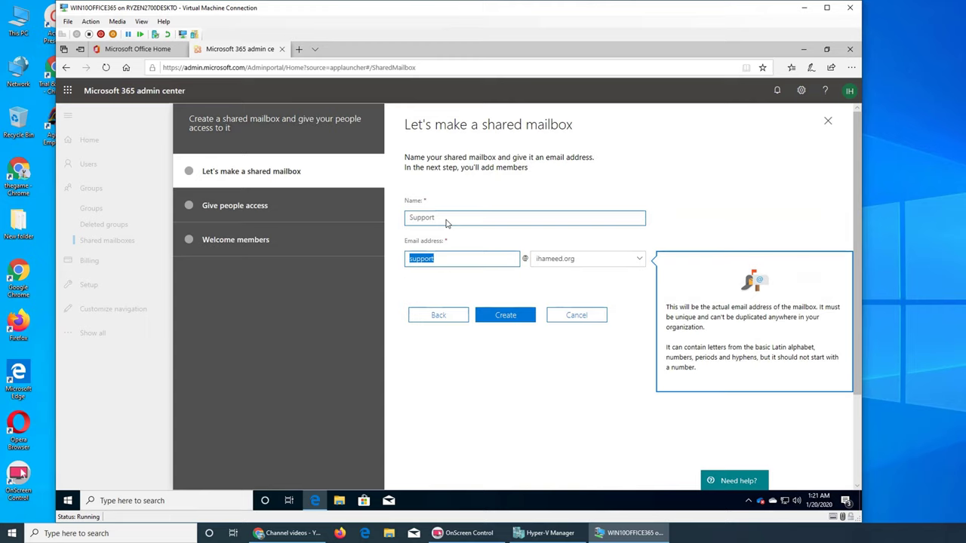
{"action": "left_click", "coordinate": [524, 315]}
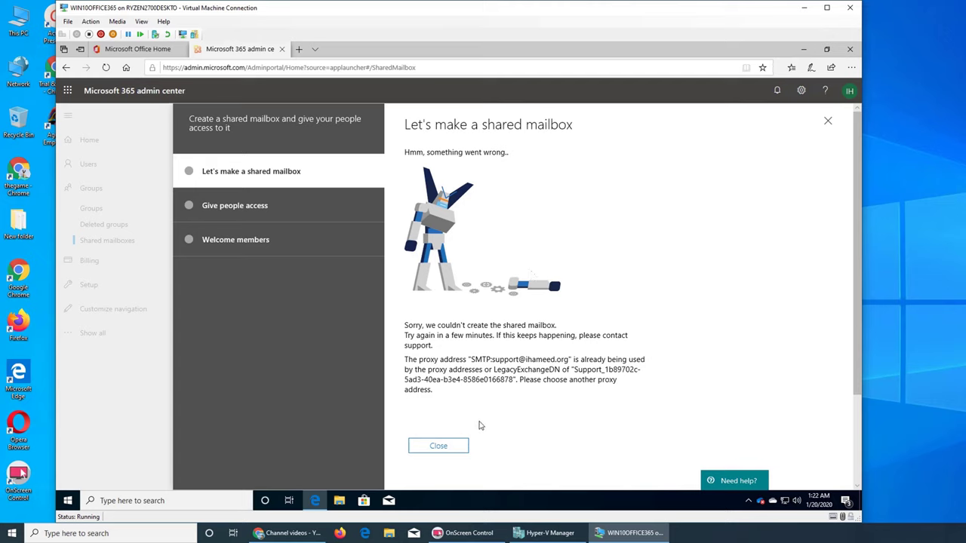
Close the error panels to return to the still-empty Shared mailboxes list
{"action": "left_click", "coordinate": [465, 445]}
{"action": "left_click", "coordinate": [828, 122]}
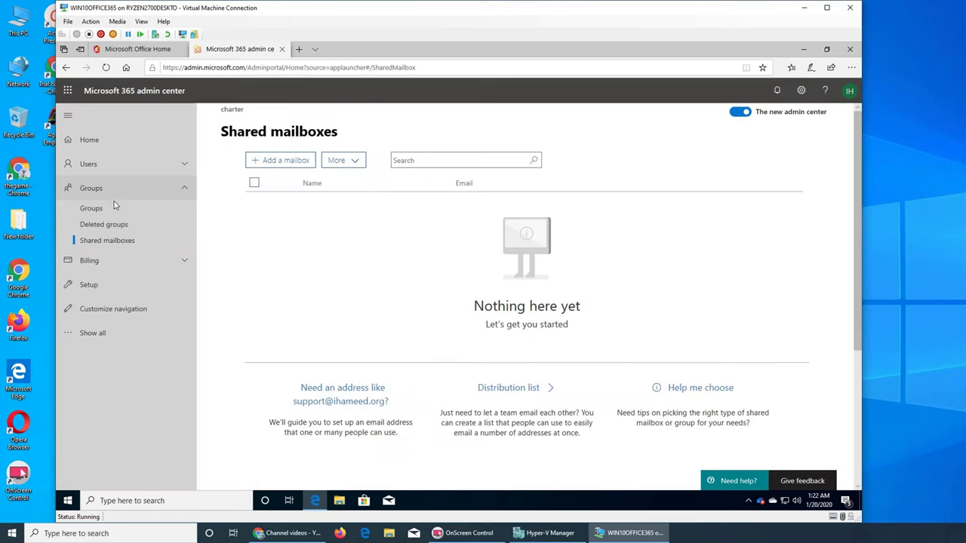
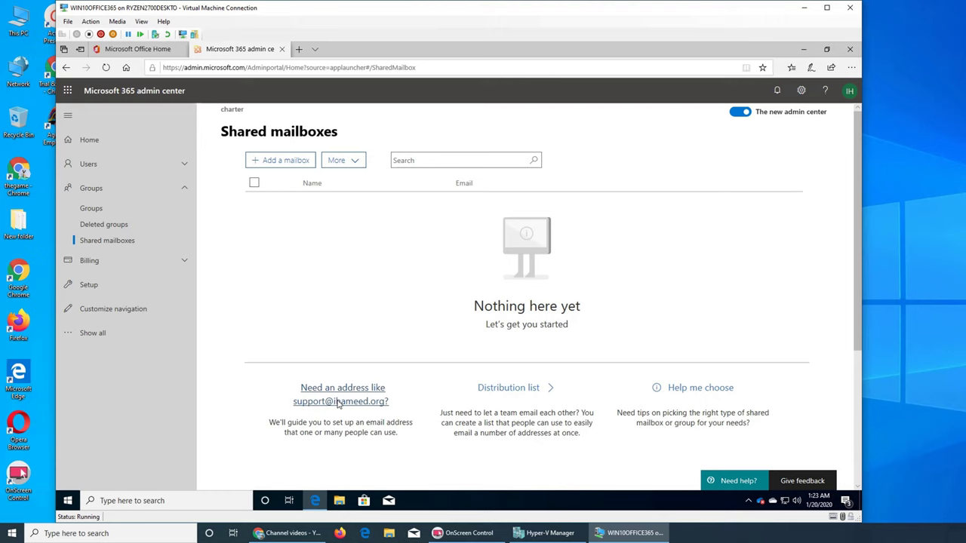
Create a shared mailbox named Help, keeping its auto-filled email address
{"action": "left_click", "coordinate": [339, 402]}
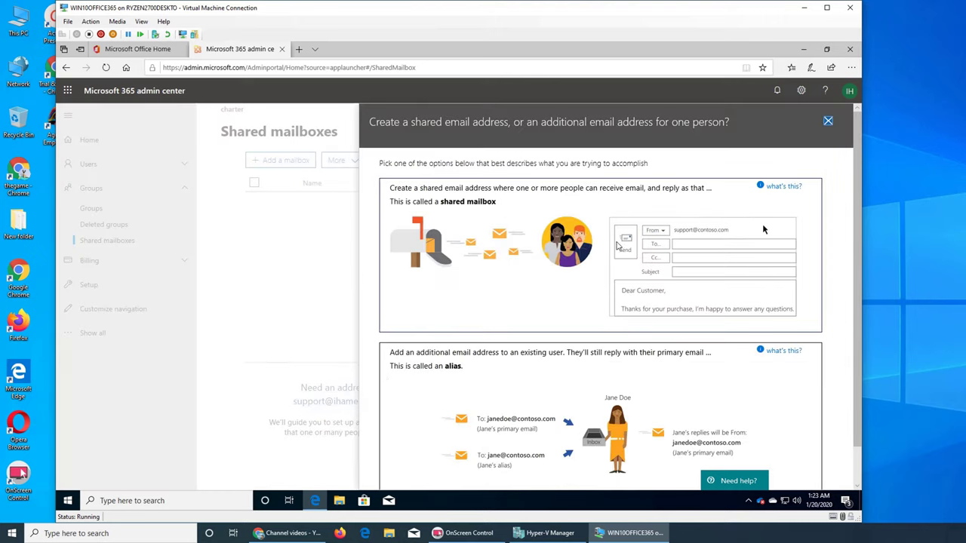
{"action": "left_click", "coordinate": [763, 224]}
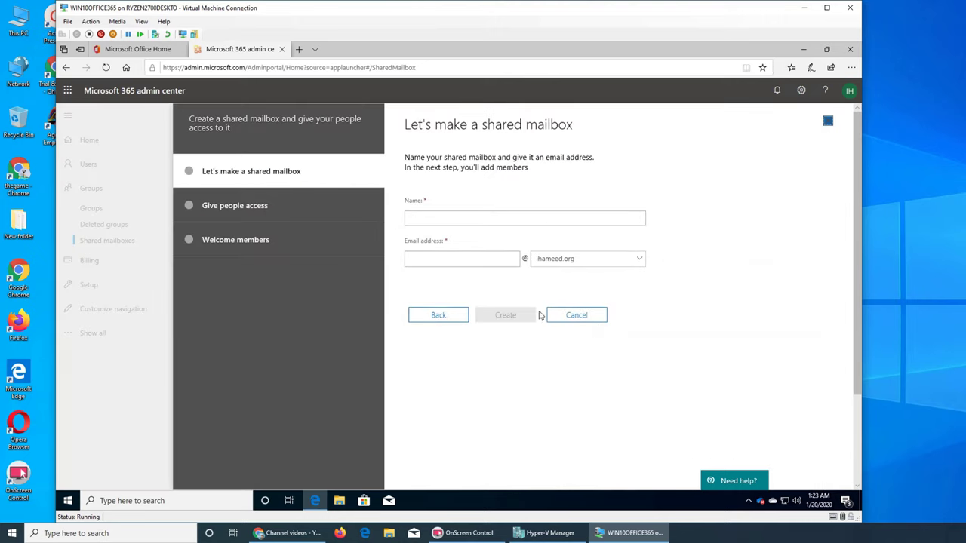
{"action": "type", "text": "H"}
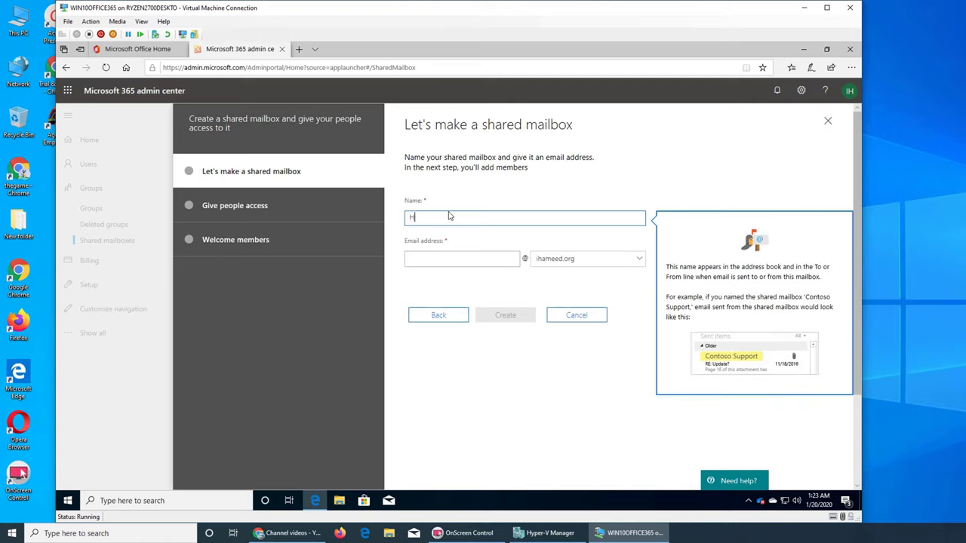
{"action": "type", "text": "elp"}
{"action": "key", "text": "Tab"}
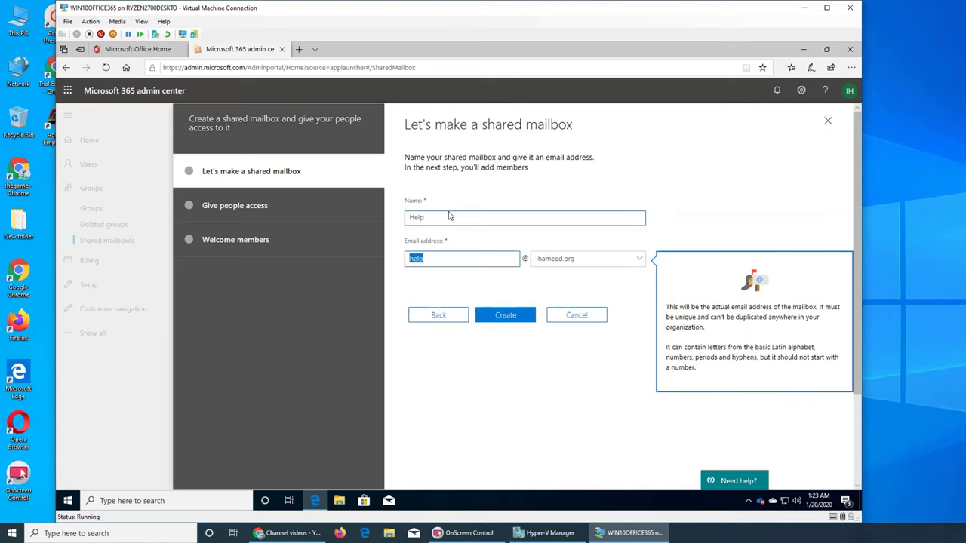
{"action": "left_click", "coordinate": [475, 256]}
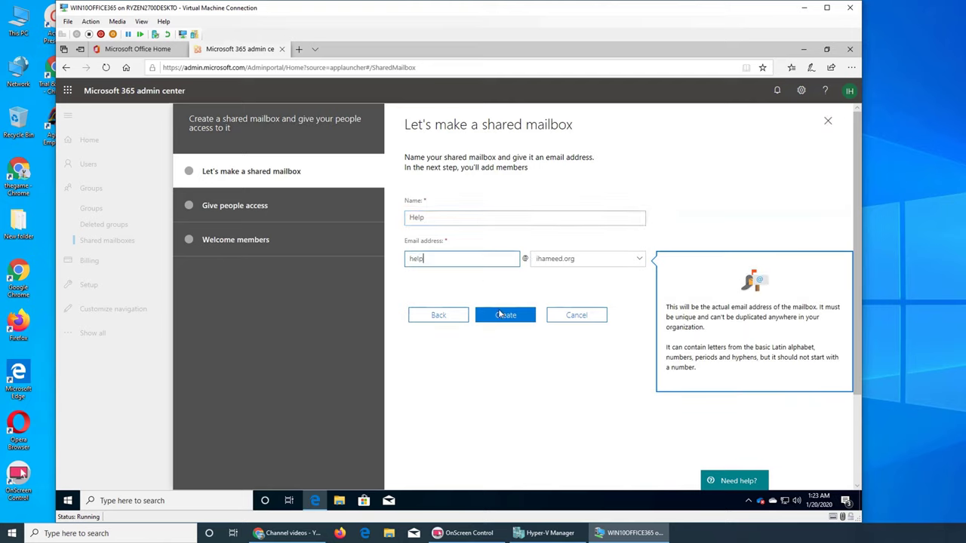
{"action": "left_click", "coordinate": [506, 314]}
Select three users as members of the Help mailbox and continue to Welcome members
{"action": "mouse_move", "coordinate": [616, 534]}
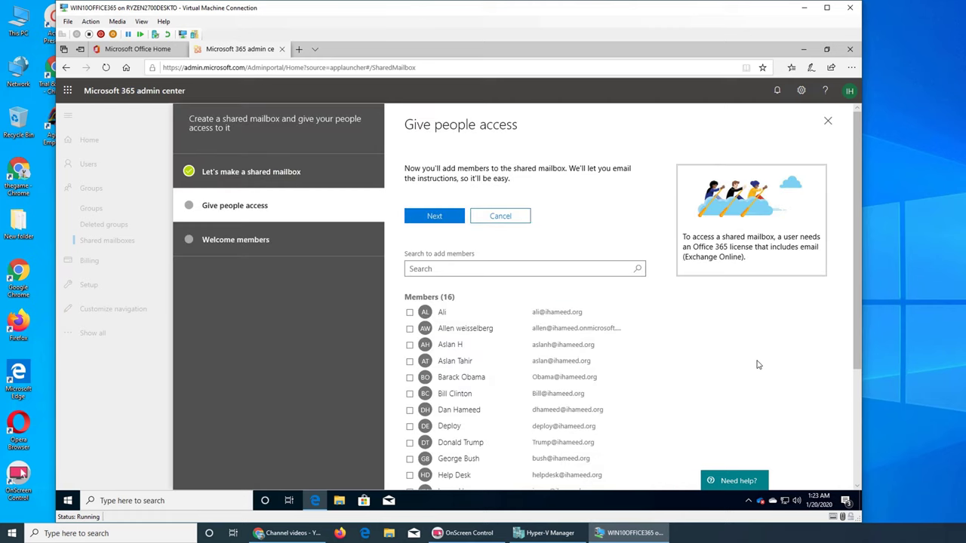
{"action": "scroll", "coordinate": [717, 334], "scroll_direction": "down", "scroll_amount": 2}
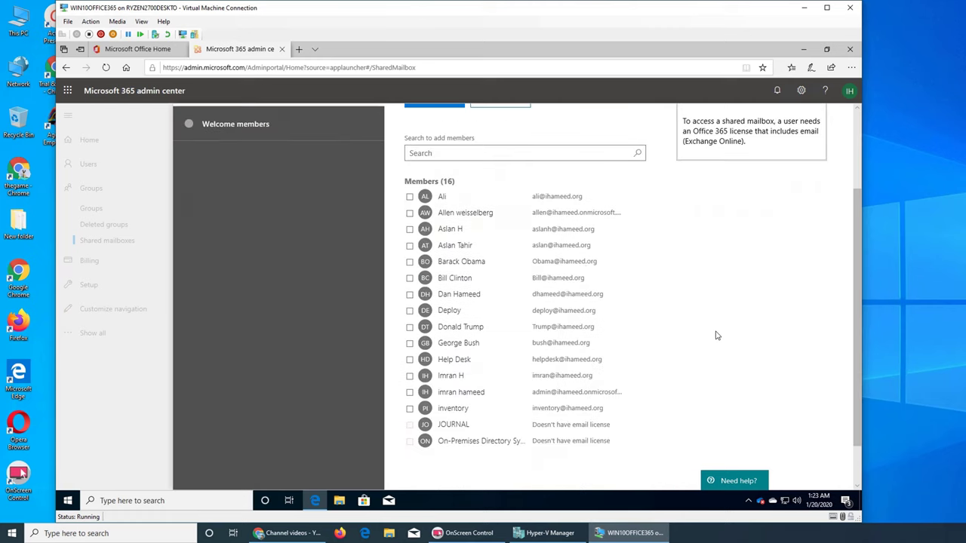
{"action": "left_click", "coordinate": [409, 197]}
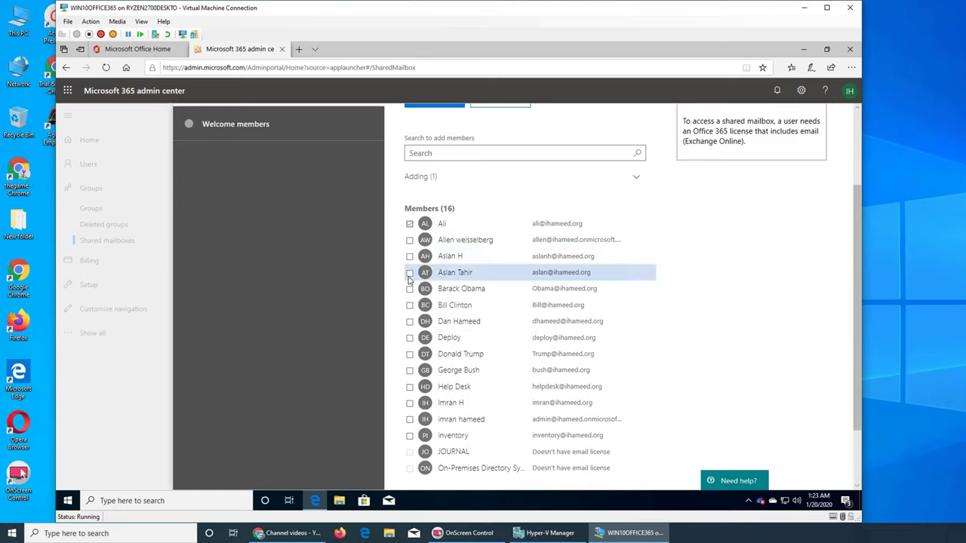
{"action": "left_click", "coordinate": [409, 274]}
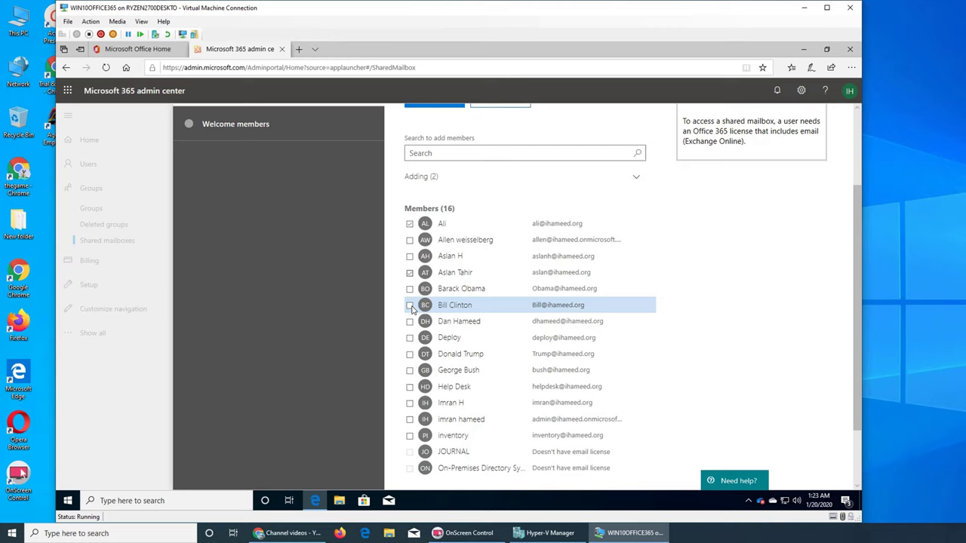
{"action": "left_click", "coordinate": [409, 403]}
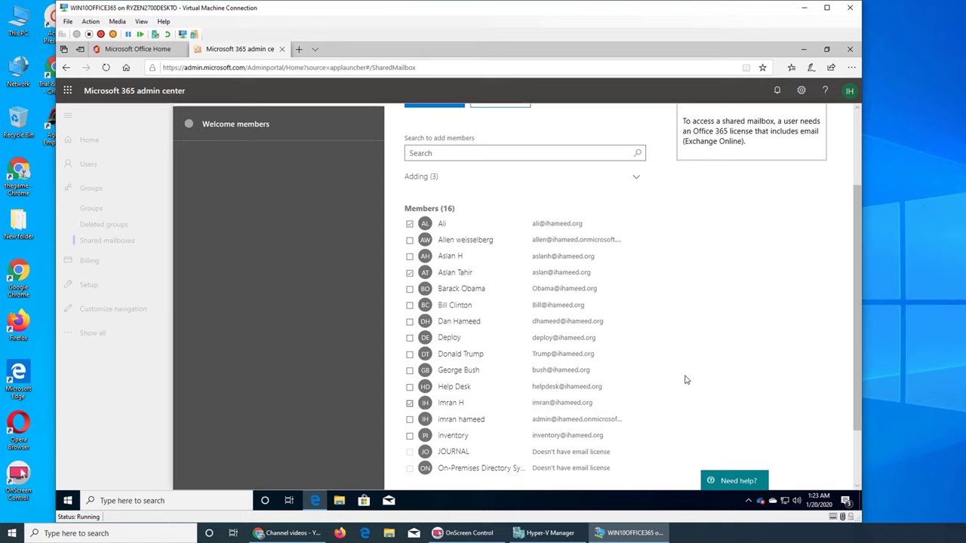
{"action": "scroll", "coordinate": [686, 380], "scroll_direction": "down", "scroll_amount": 2}
{"action": "left_click", "coordinate": [435, 474]}
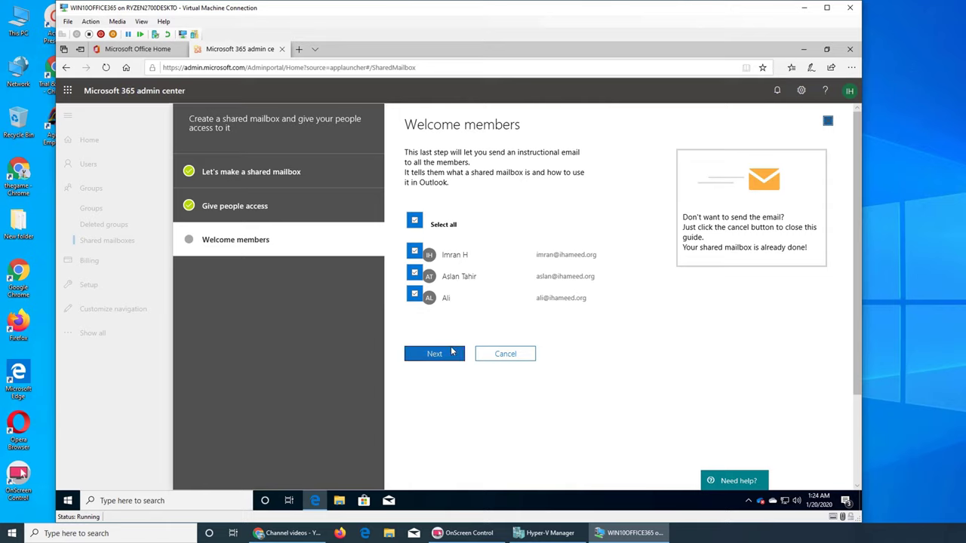
Send the welcome email, return to Shared mailboxes, and refresh the list to show Help
{"action": "left_click", "coordinate": [460, 355]}
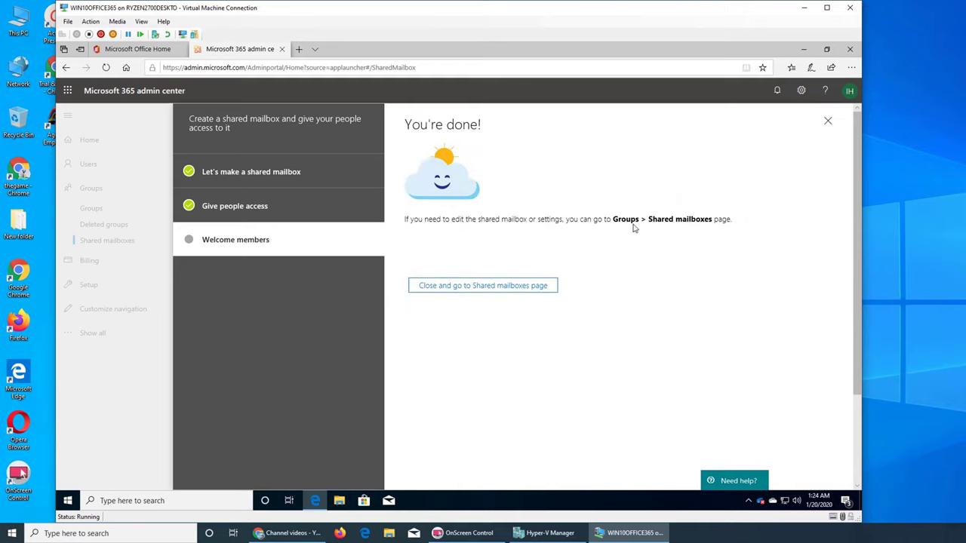
{"action": "left_click", "coordinate": [445, 290]}
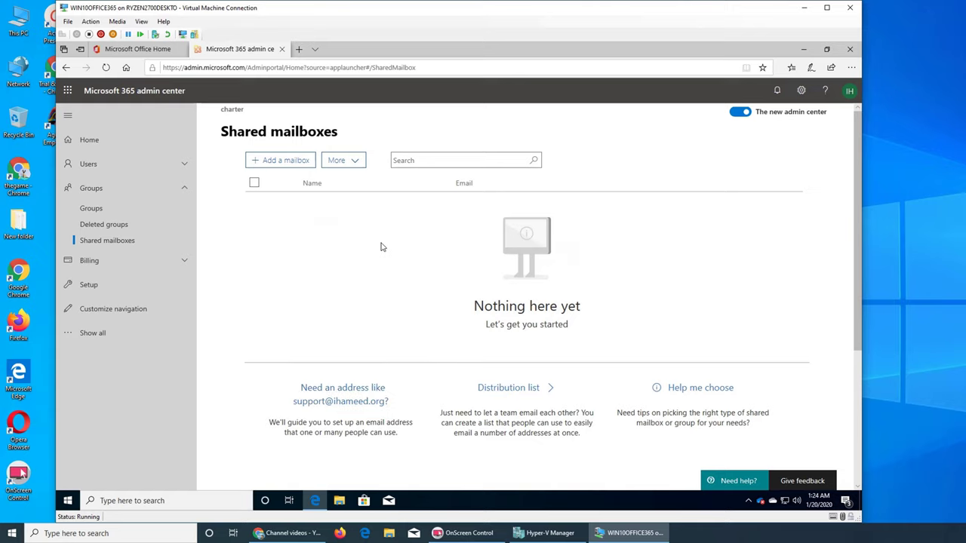
{"action": "left_click", "coordinate": [356, 162]}
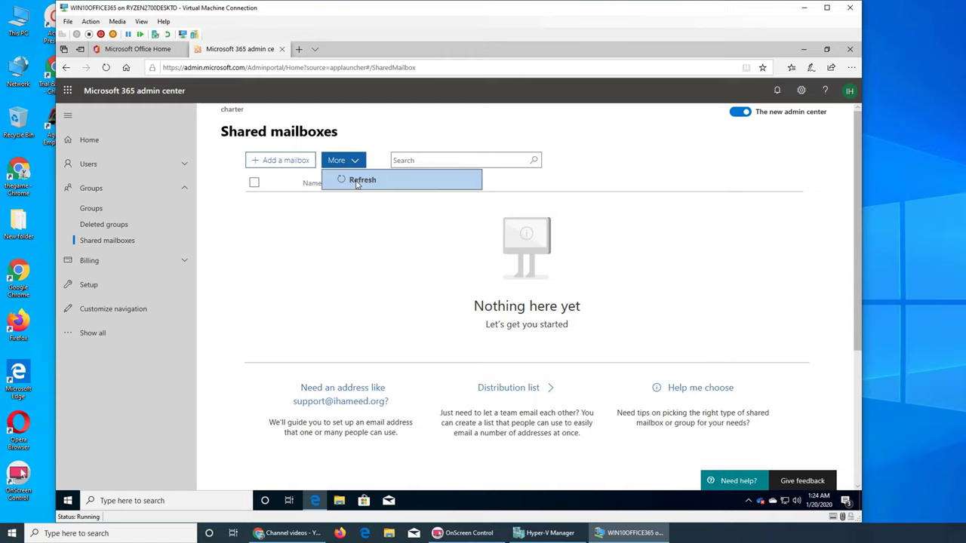
{"action": "left_click", "coordinate": [359, 179]}
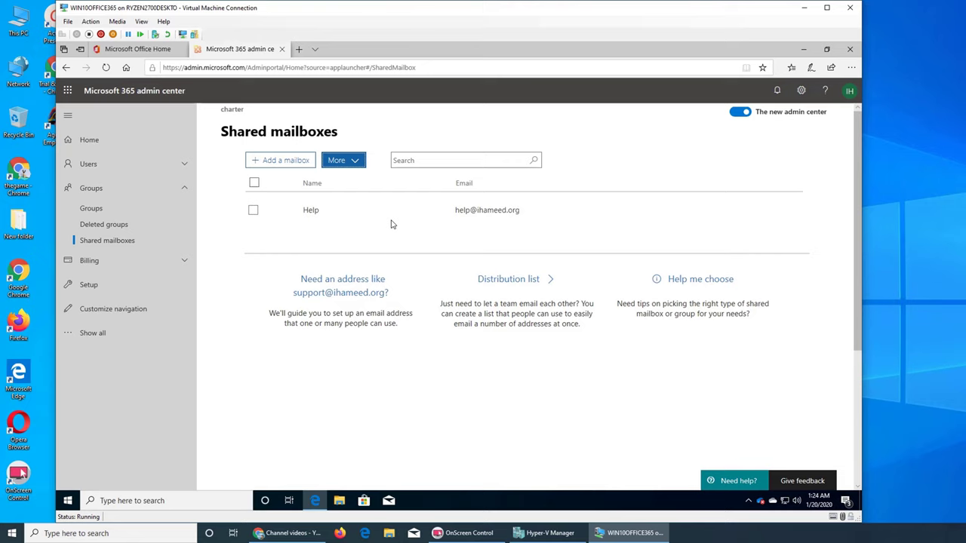
Check the signed-in account, load Outlook mail in a new Edge tab, then close it and minimize Edge
{"action": "left_click", "coordinate": [849, 91]}
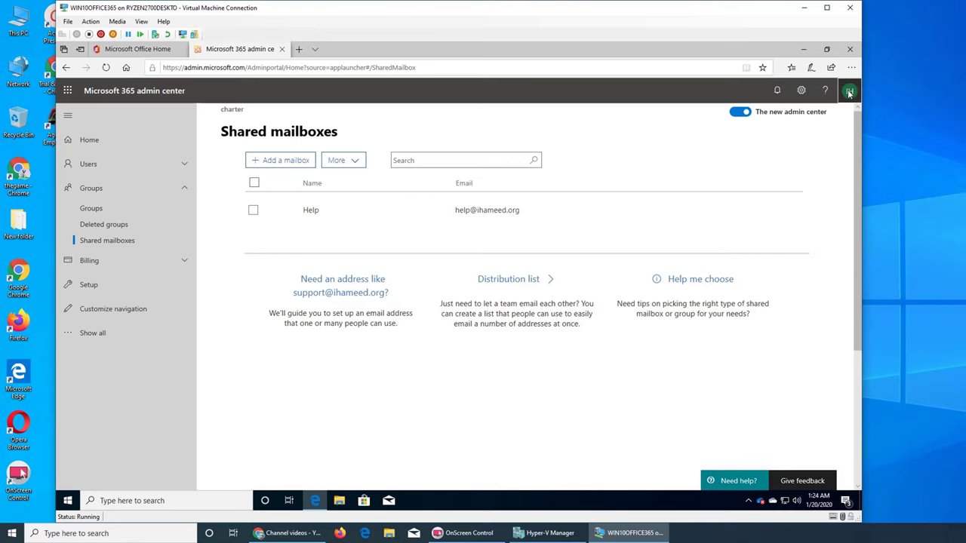
{"action": "left_click", "coordinate": [849, 91]}
{"action": "left_click", "coordinate": [299, 49]}
{"action": "type", "text": "outlook"}
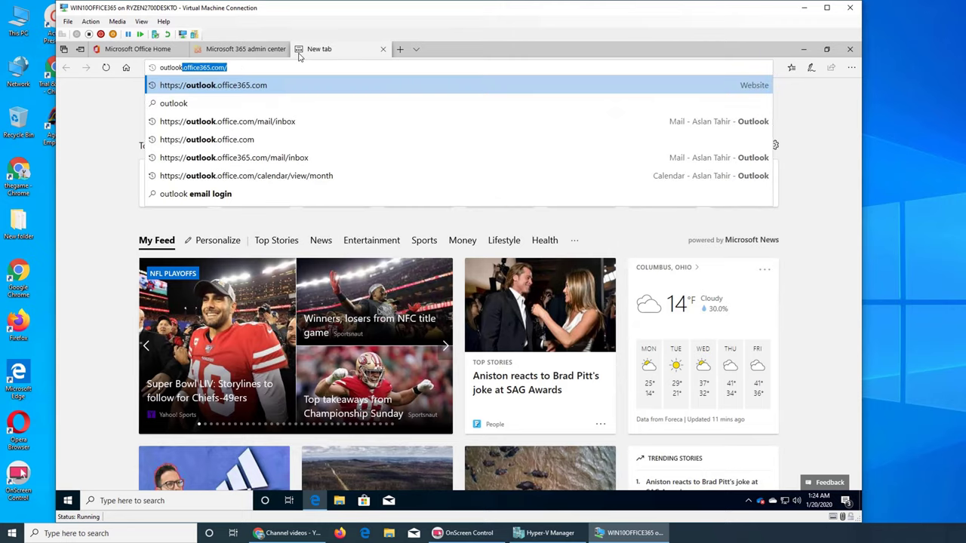
{"action": "key", "text": "Return"}
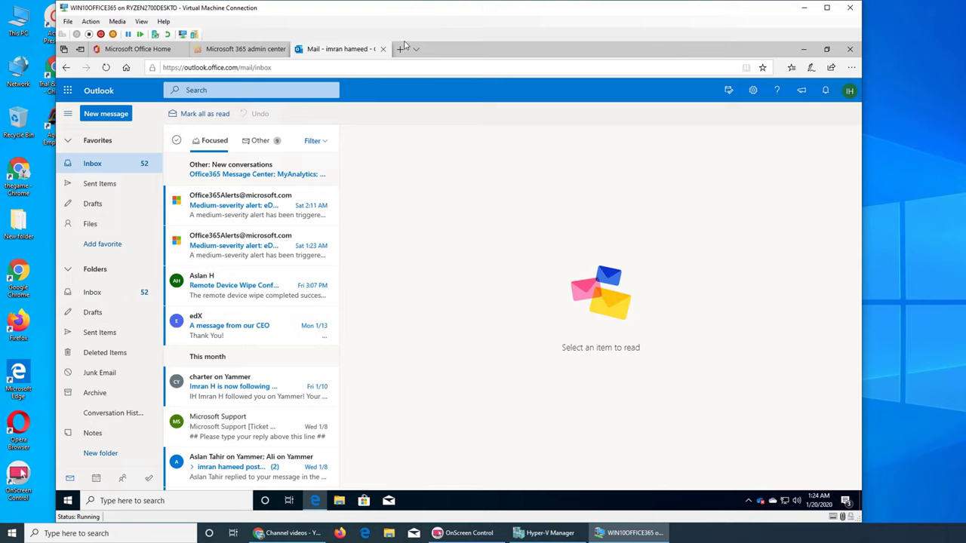
{"action": "key", "text": "ctrl+w"}
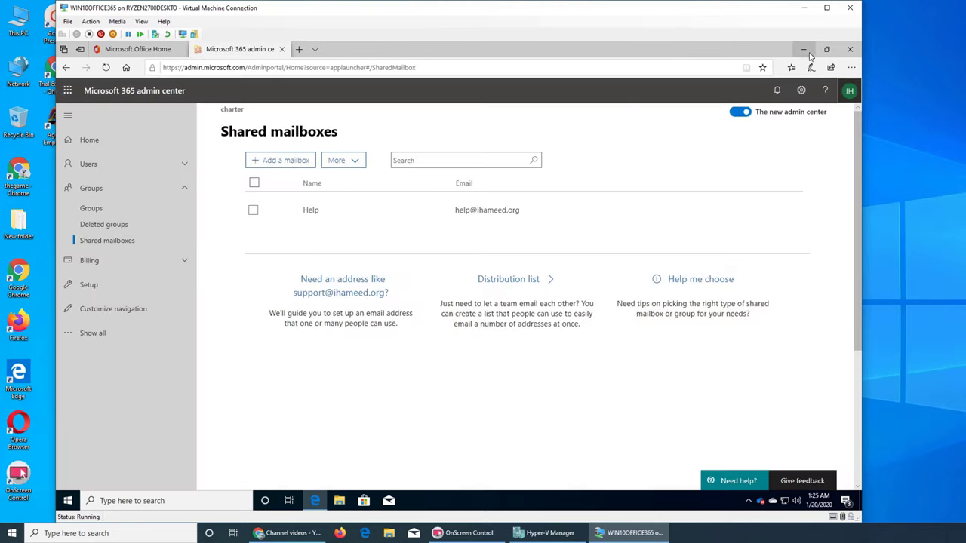
{"action": "left_click", "coordinate": [803, 48]}
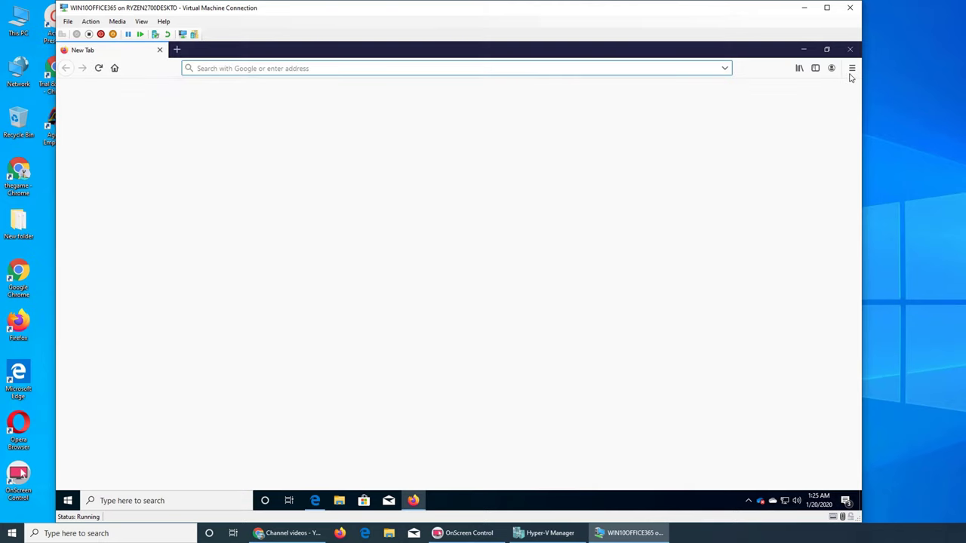
Open a Firefox private window on the outlook.office365.com sign-in page
{"action": "left_click", "coordinate": [852, 67]}
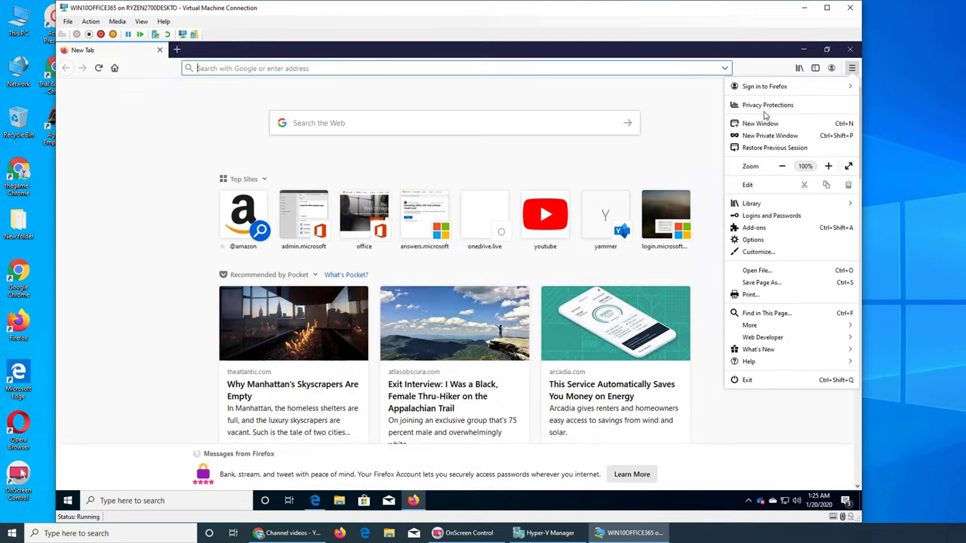
{"action": "left_click", "coordinate": [777, 138]}
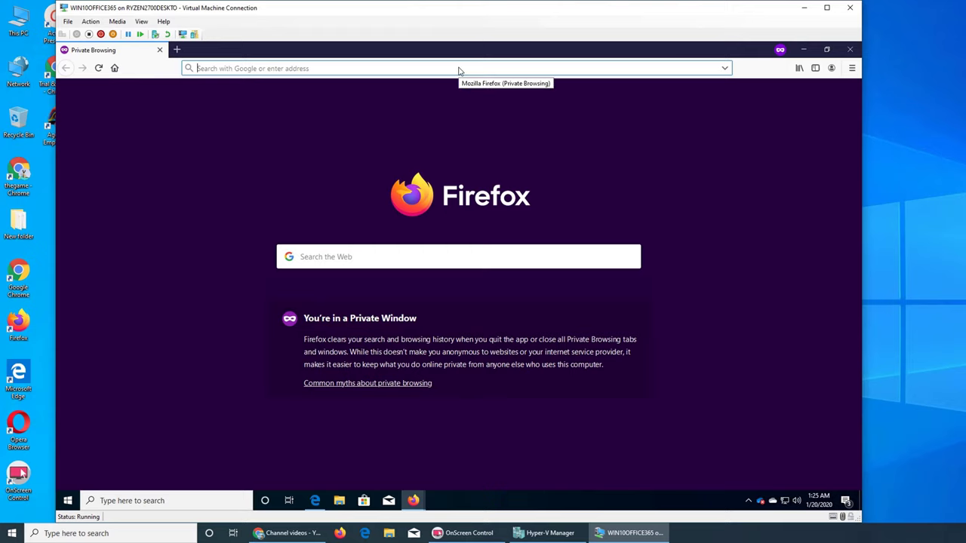
{"action": "type", "text": "https://outlook.office365.com"}
{"action": "key", "text": "Return"}
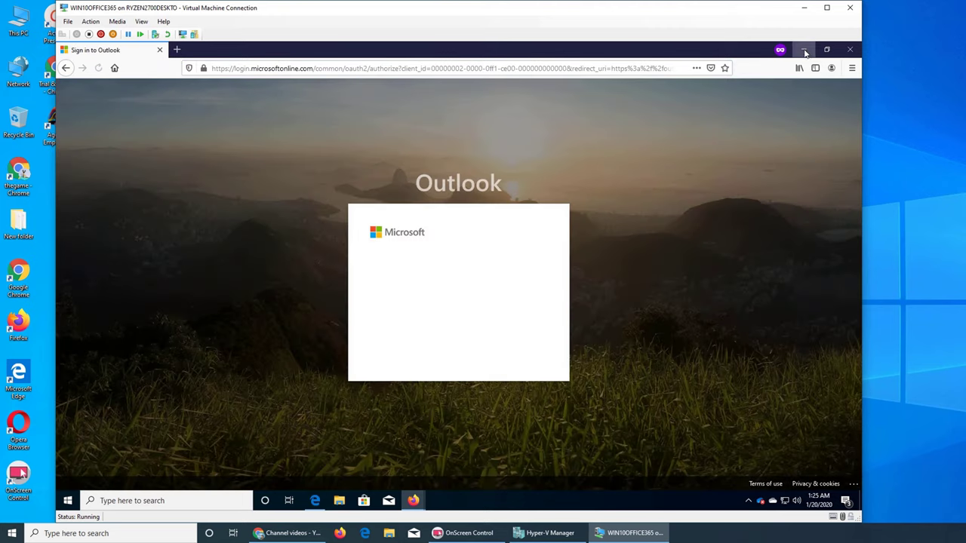
Minimize the private window, close the regular Firefox window, and restore the admin center
{"action": "left_click", "coordinate": [804, 50]}
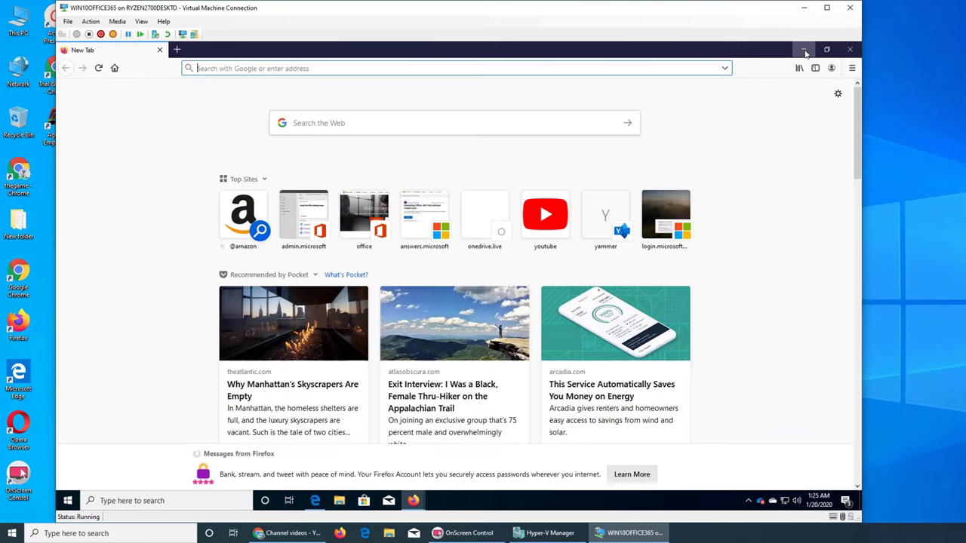
{"action": "left_click", "coordinate": [850, 50]}
{"action": "left_click", "coordinate": [315, 501]}
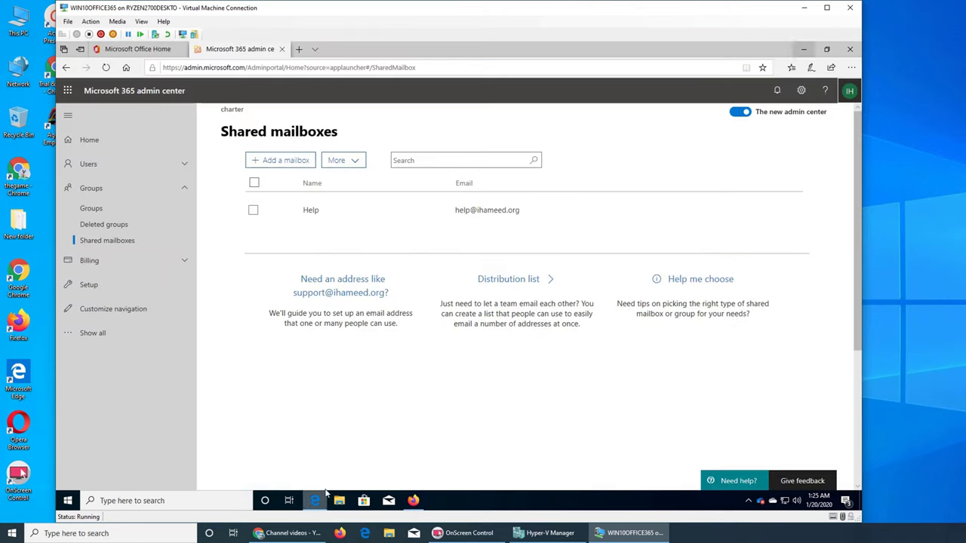
Sign out of the admin account, close Edge with all tabs, and show Firefox's Outlook sign-in
{"action": "left_click", "coordinate": [849, 91]}
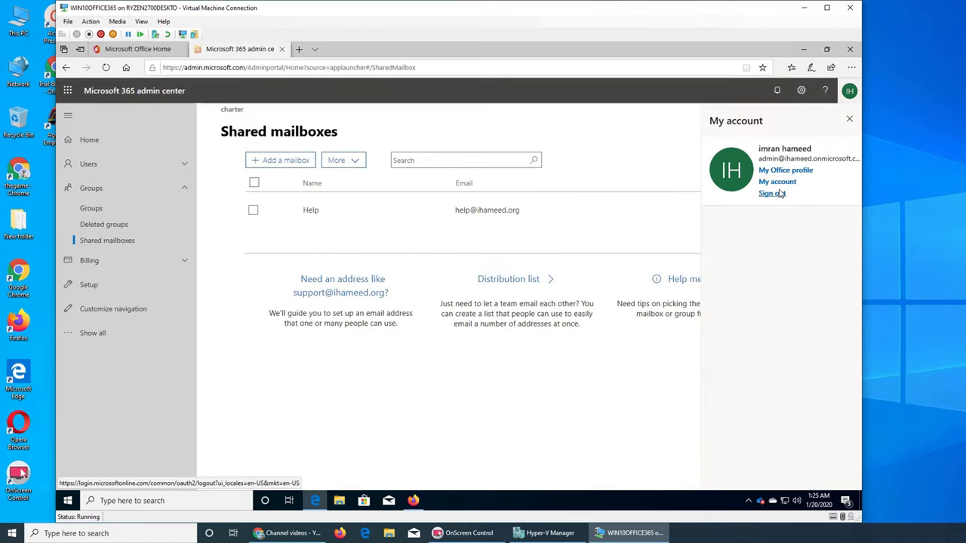
{"action": "left_click", "coordinate": [780, 193]}
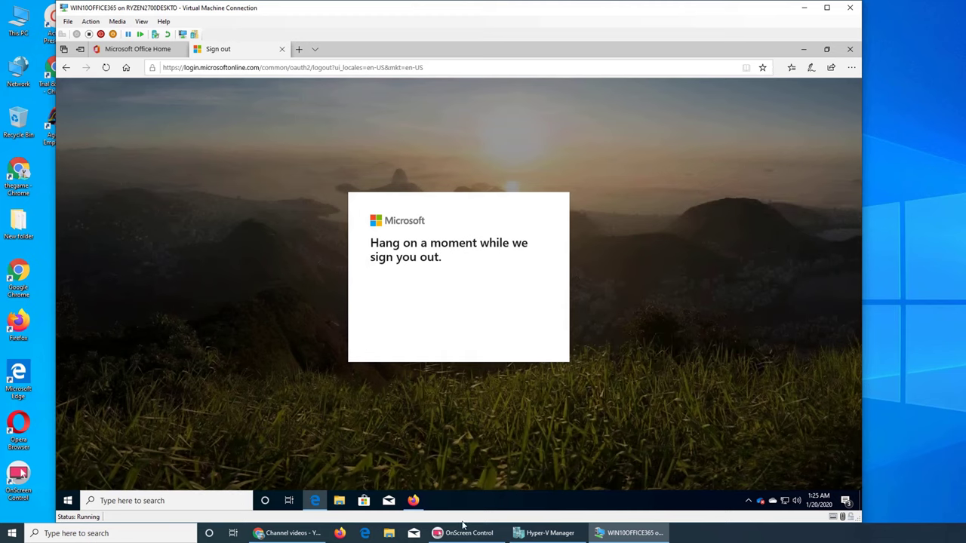
{"action": "mouse_move", "coordinate": [529, 526]}
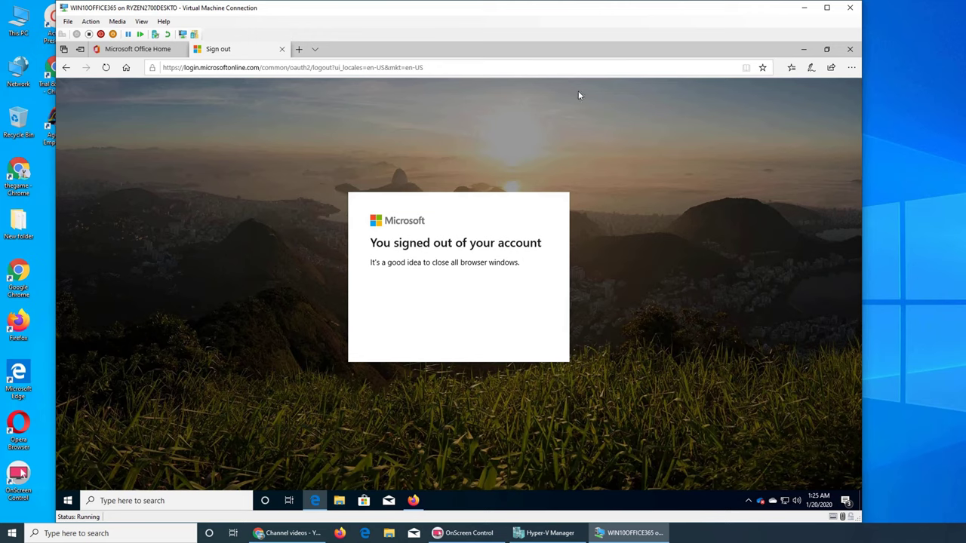
{"action": "left_click", "coordinate": [850, 49]}
{"action": "left_click", "coordinate": [407, 295]}
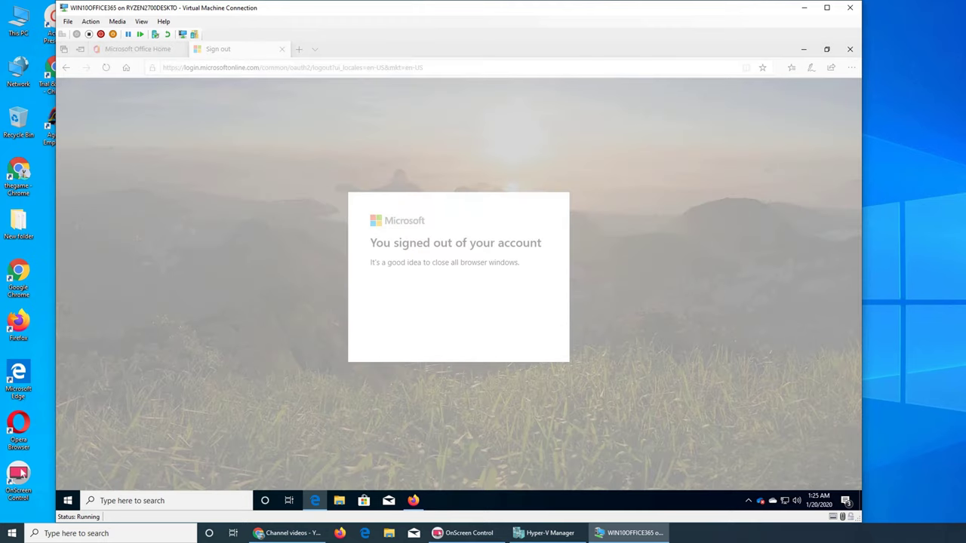
{"action": "left_click", "coordinate": [413, 500]}
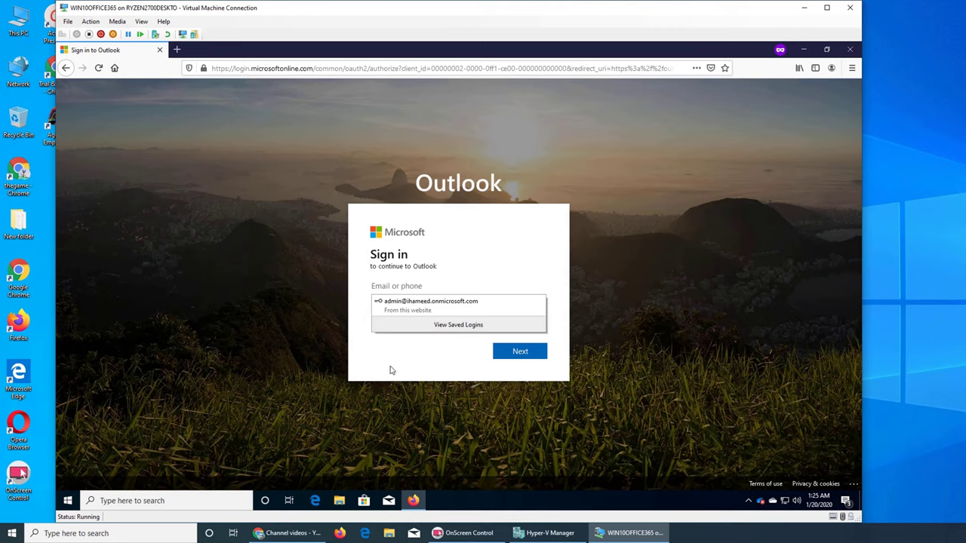
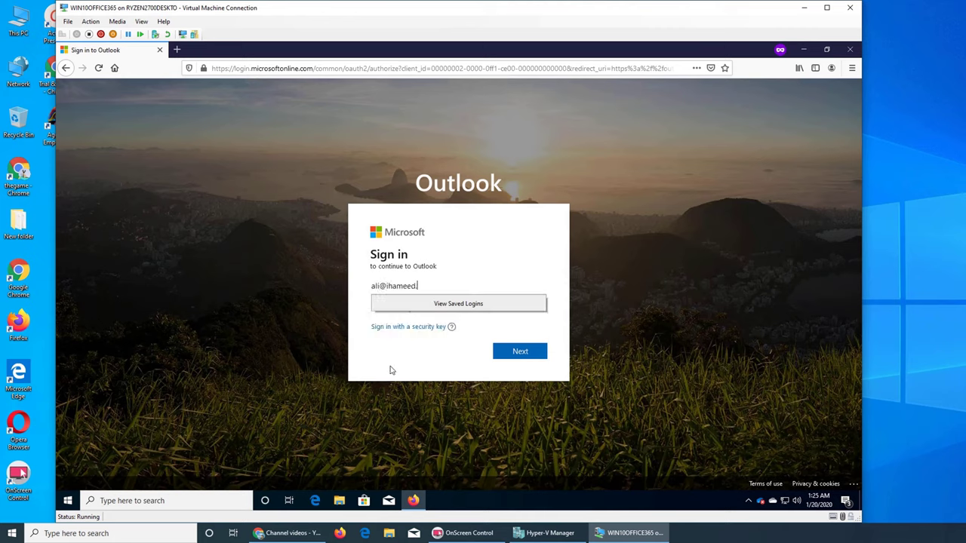
Sign in with the member's e-mail and password, choosing to stay signed in
{"action": "key", "text": "Return"}
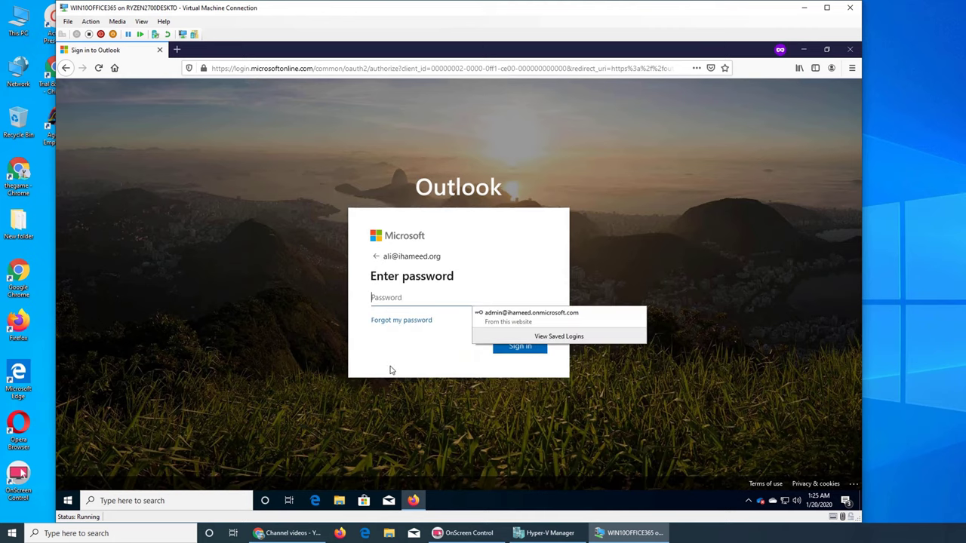
{"action": "type", "text": "••••"}
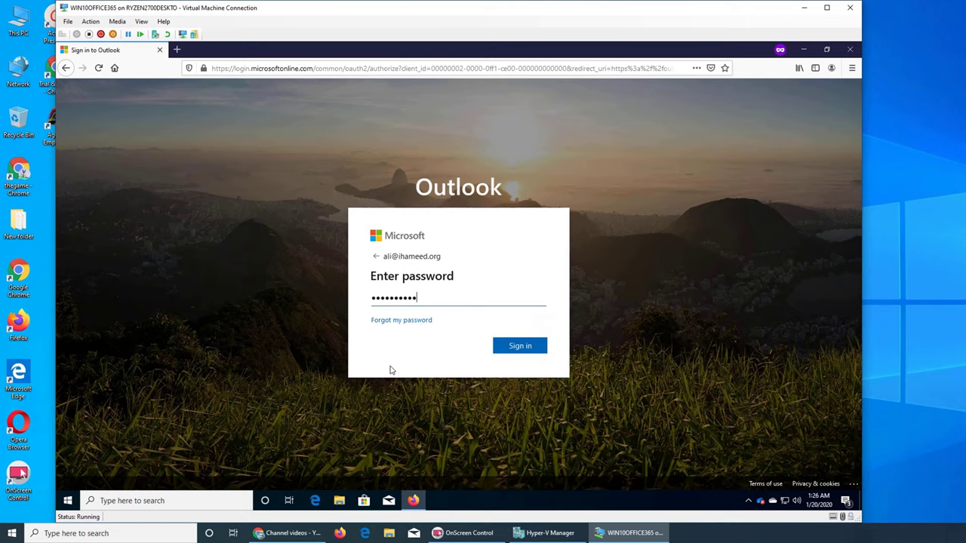
{"action": "key", "text": "Return"}
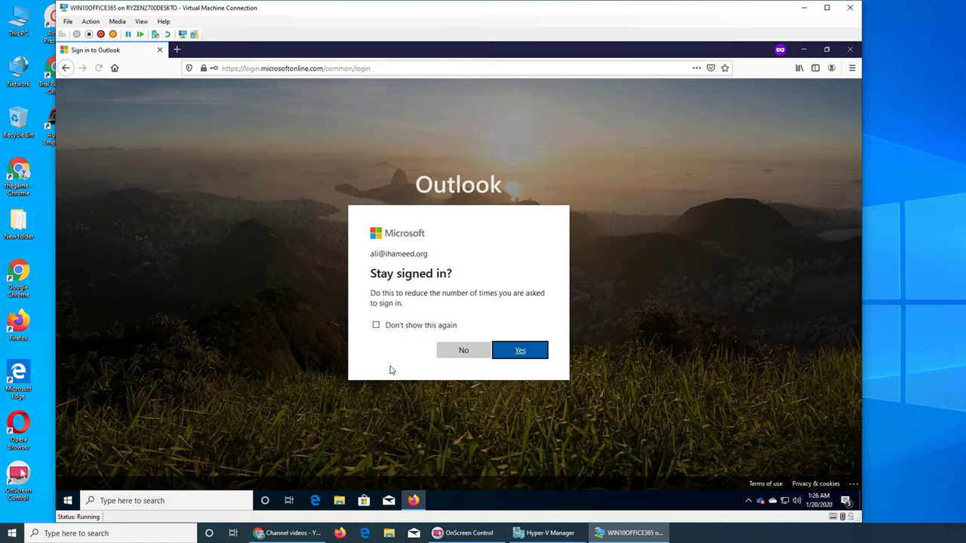
{"action": "left_click", "coordinate": [512, 352]}
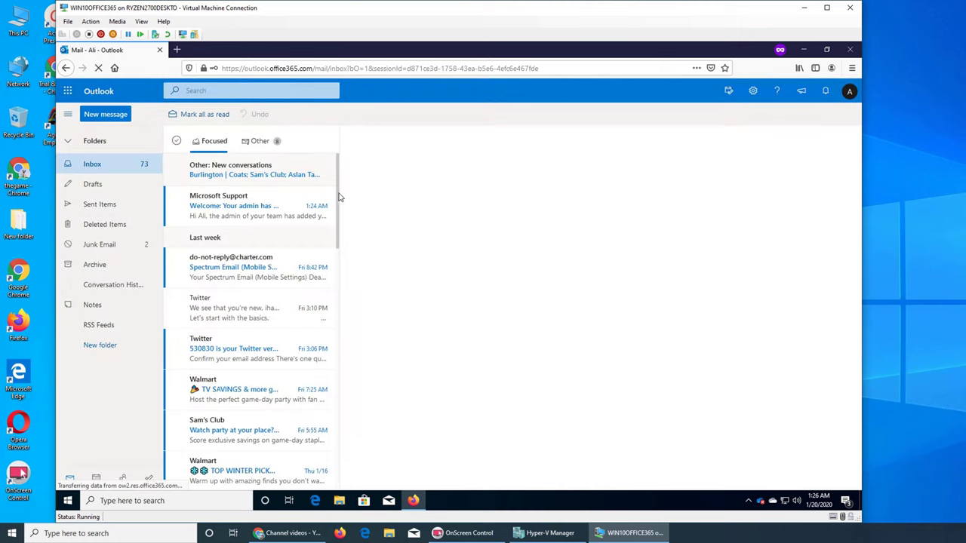
Open the Microsoft Support welcome message about the Help shared mailbox and read it
{"action": "left_click", "coordinate": [249, 217]}
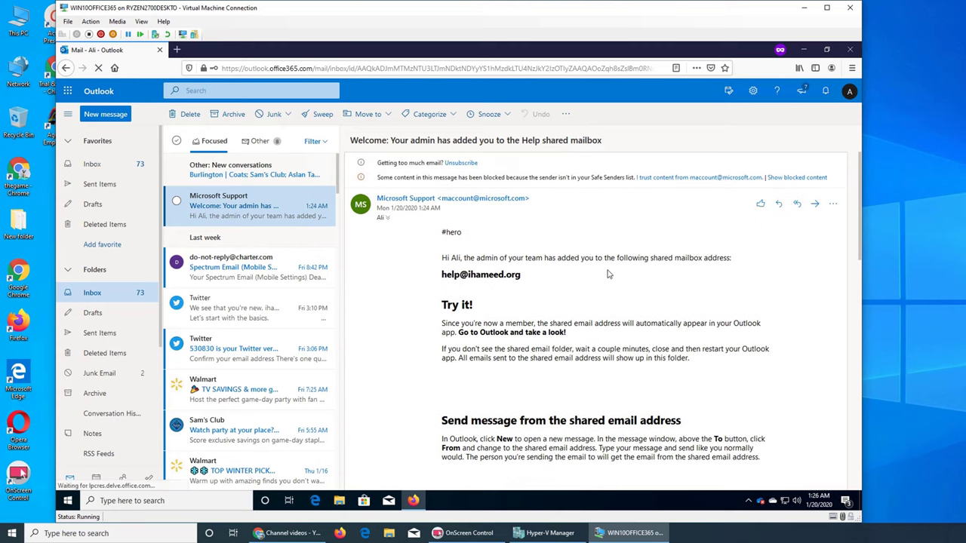
{"action": "scroll", "coordinate": [559, 279], "scroll_direction": "down", "scroll_amount": 2}
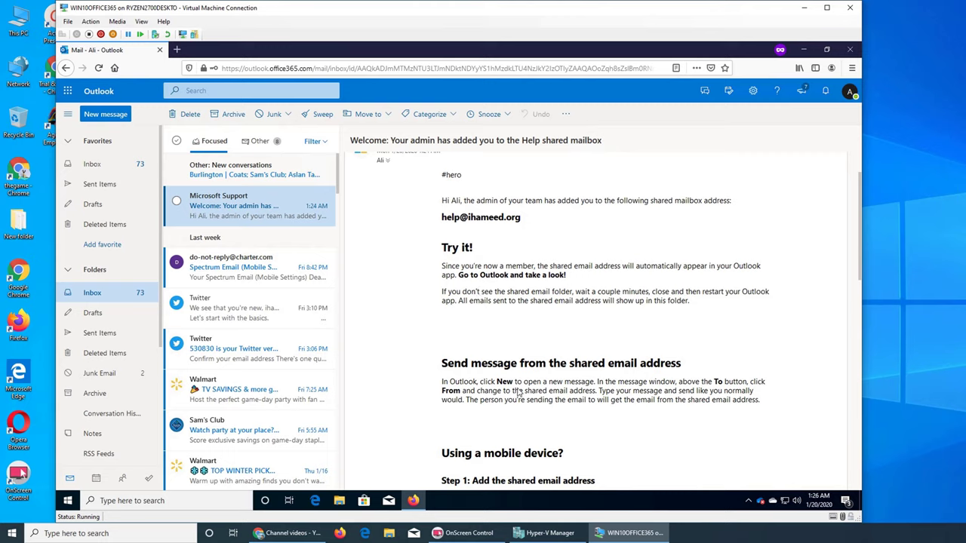
{"action": "scroll", "coordinate": [655, 397], "scroll_direction": "down", "scroll_amount": 2}
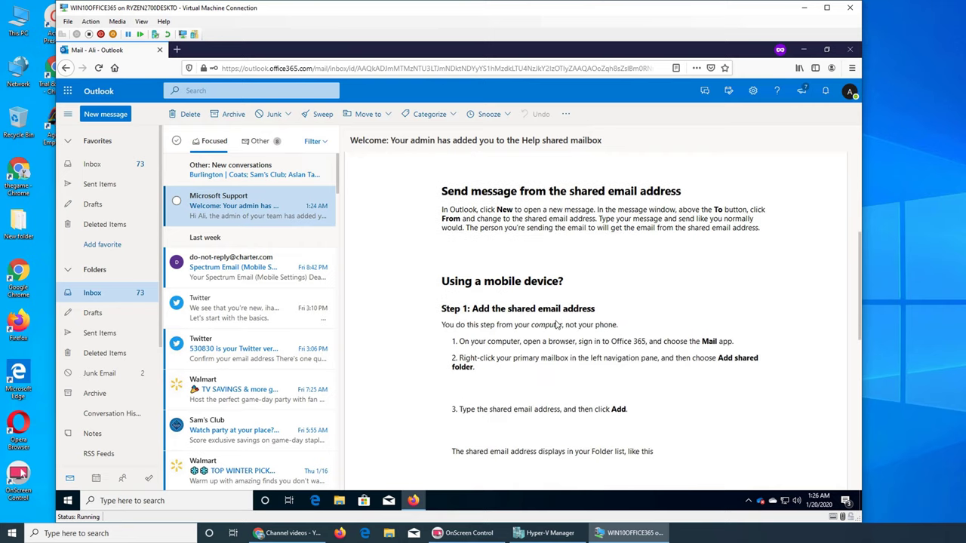
{"action": "scroll", "coordinate": [547, 381], "scroll_direction": "down", "scroll_amount": 3}
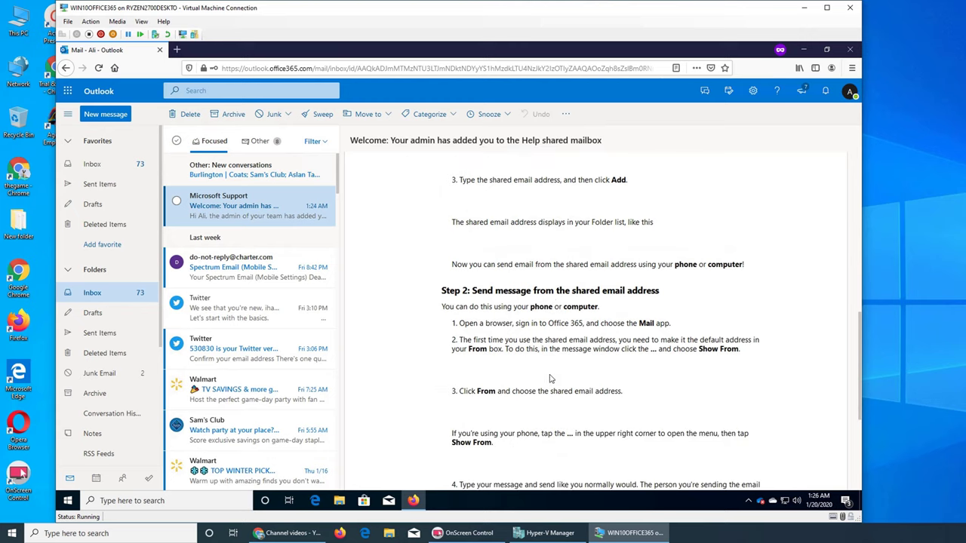
Read through the shared mailbox instructions in the welcome email, then start a blank new message
{"action": "scroll", "coordinate": [553, 381], "scroll_direction": "down", "scroll_amount": 3}
{"action": "scroll", "coordinate": [556, 383], "scroll_direction": "up", "scroll_amount": 7}
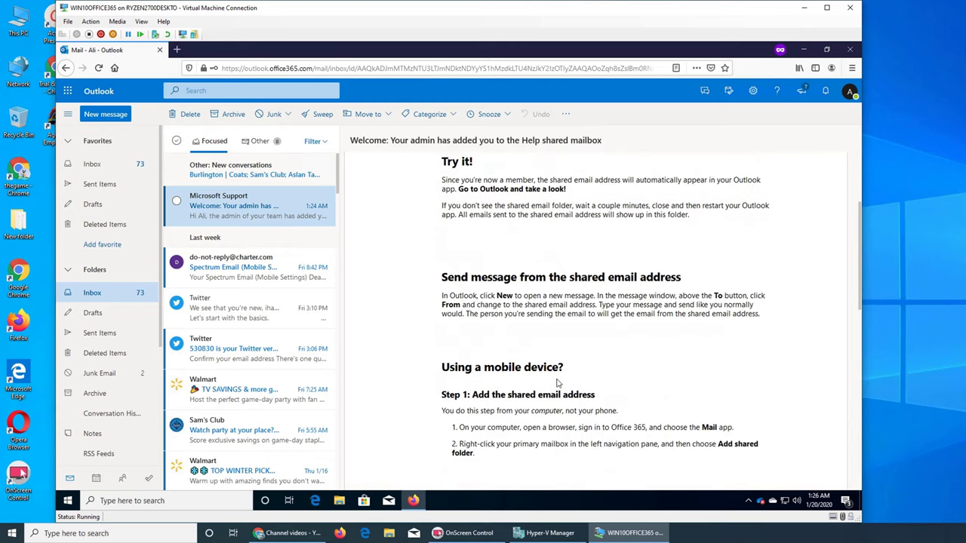
{"action": "scroll", "coordinate": [558, 384], "scroll_direction": "down", "scroll_amount": 3}
{"action": "scroll", "coordinate": [558, 385], "scroll_direction": "down", "scroll_amount": 1}
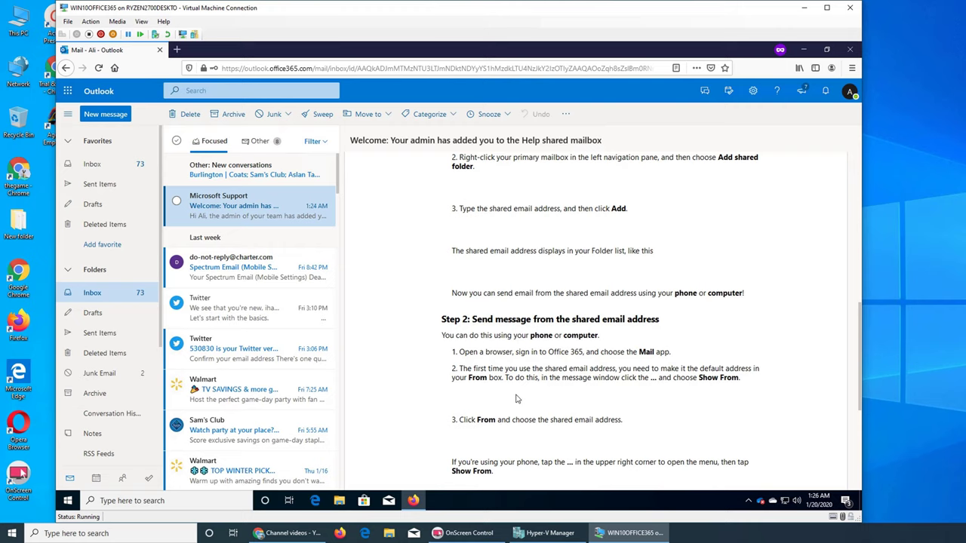
{"action": "scroll", "coordinate": [645, 391], "scroll_direction": "up", "scroll_amount": 2}
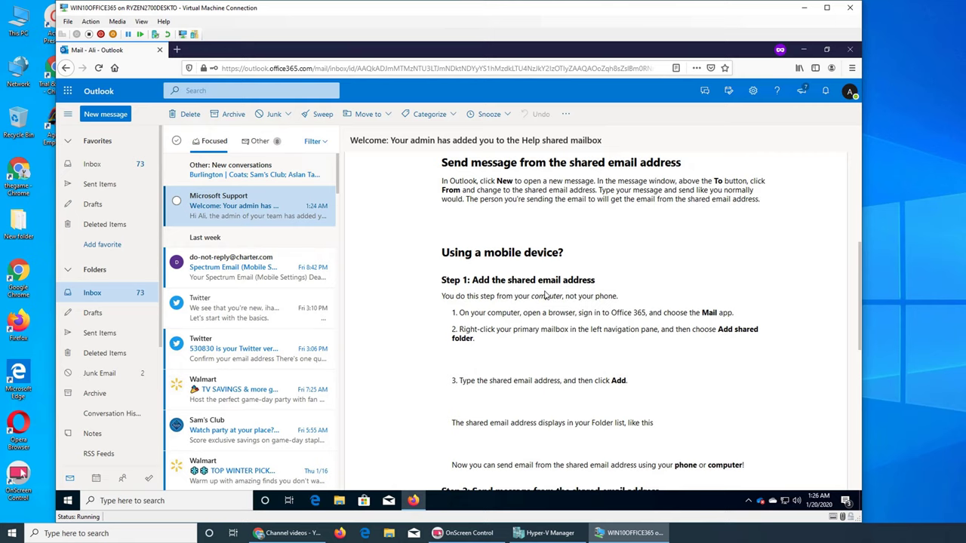
{"action": "scroll", "coordinate": [545, 296], "scroll_direction": "down", "scroll_amount": 1}
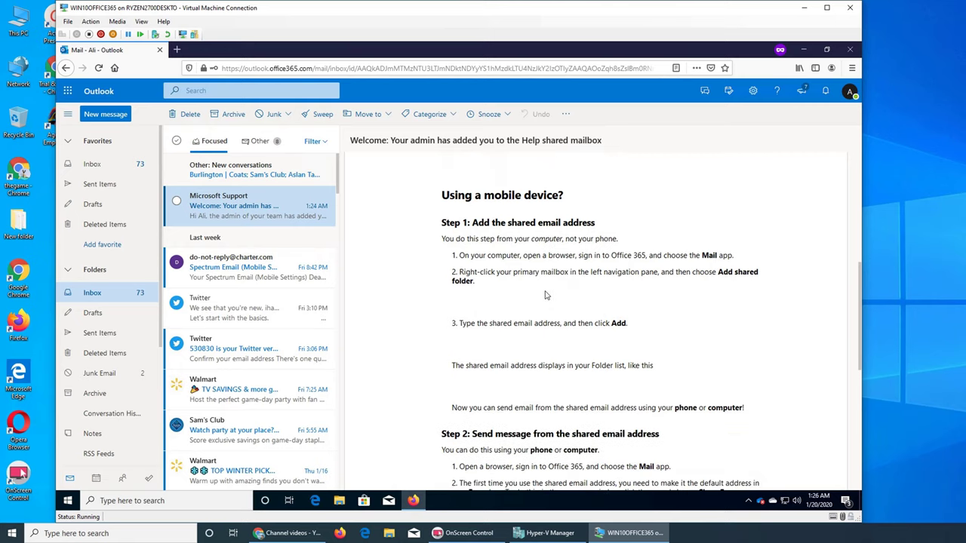
{"action": "scroll", "coordinate": [545, 299], "scroll_direction": "up", "scroll_amount": 4}
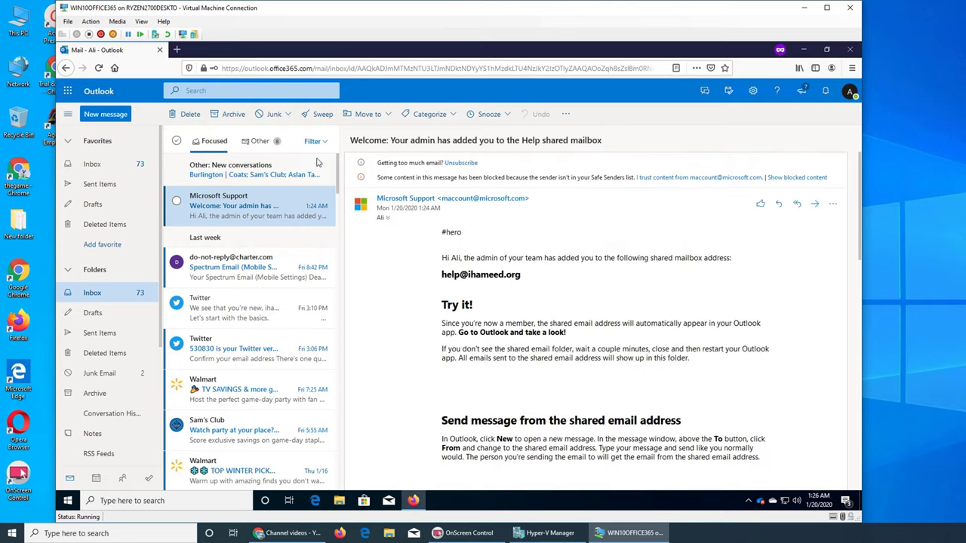
{"action": "left_click", "coordinate": [103, 114]}
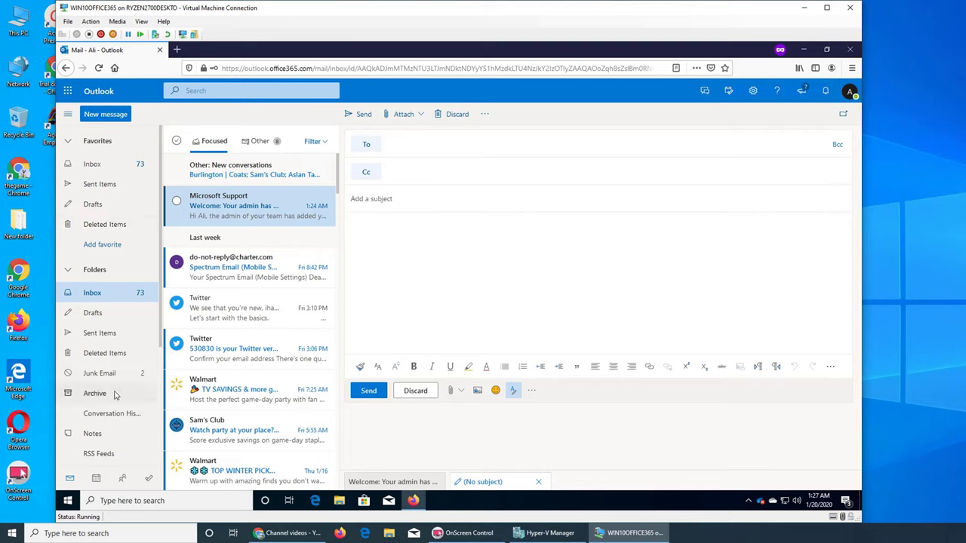
Reopen the Microsoft Support welcome message and scroll through it, leaving the draft open
{"action": "scroll", "coordinate": [116, 395], "scroll_direction": "down", "scroll_amount": 2}
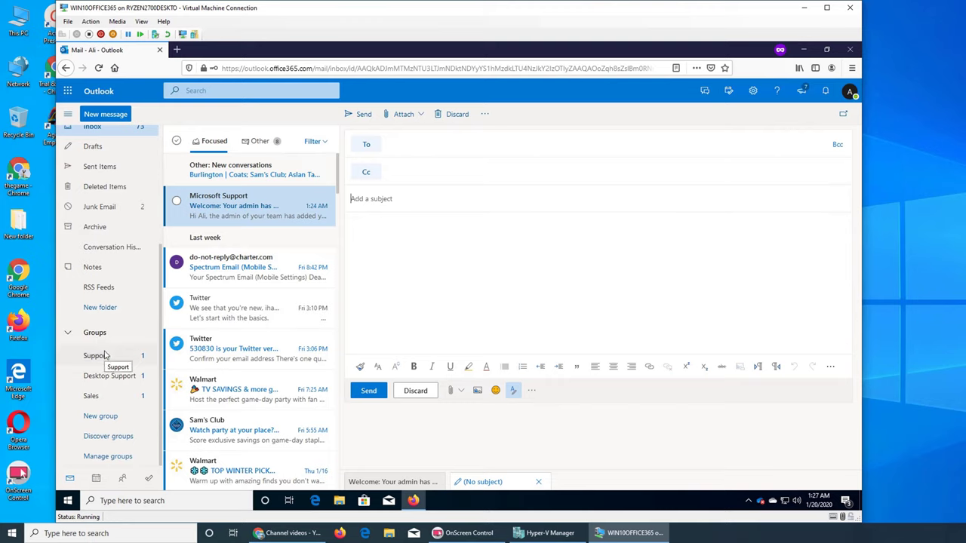
{"action": "scroll", "coordinate": [105, 355], "scroll_direction": "up", "scroll_amount": 2}
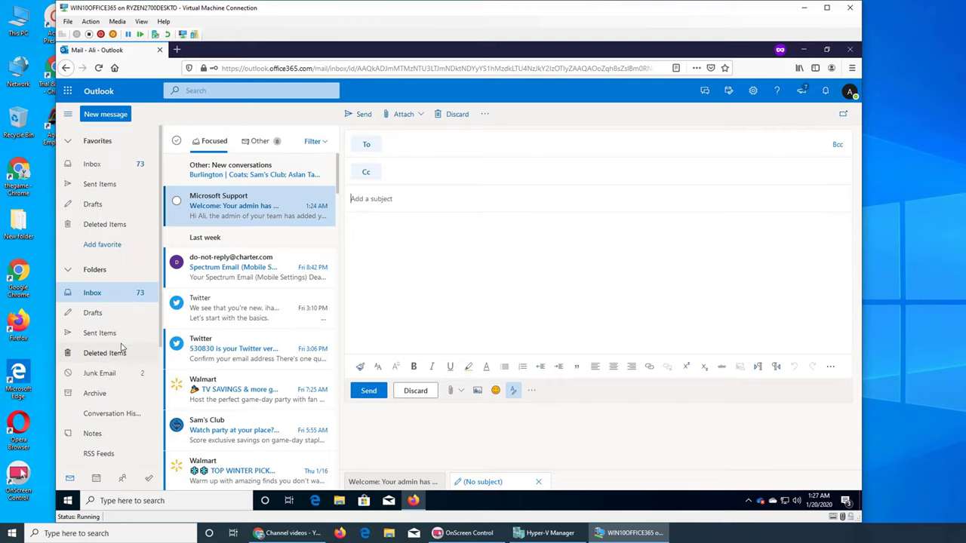
{"action": "left_click", "coordinate": [243, 214]}
{"action": "scroll", "coordinate": [527, 342], "scroll_direction": "down", "scroll_amount": 1}
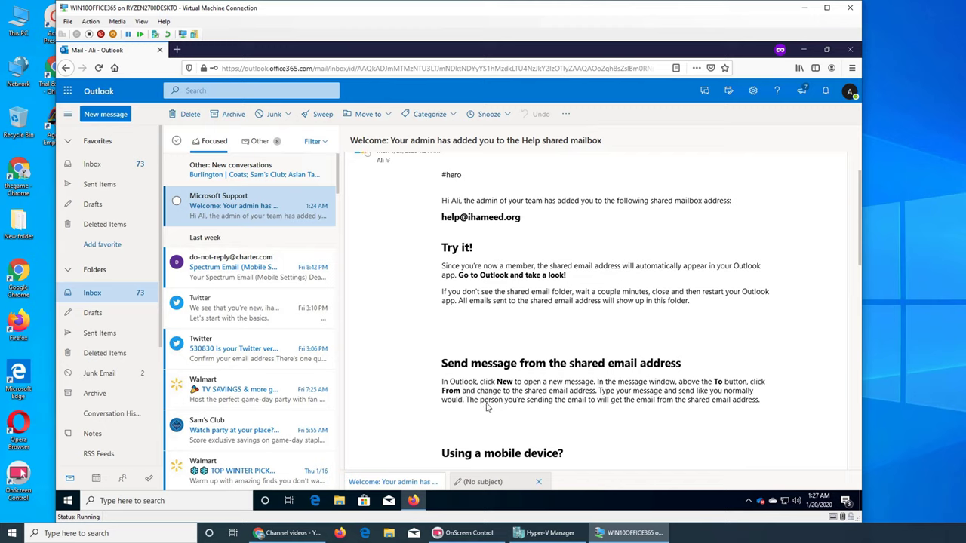
{"action": "scroll", "coordinate": [487, 408], "scroll_direction": "down", "scroll_amount": 3}
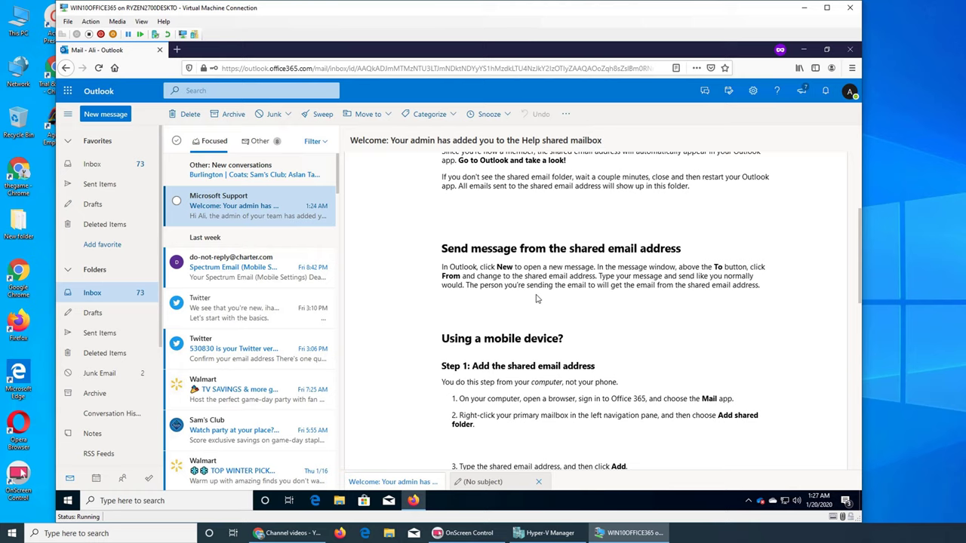
Address the unsent draft to Accounts and type 'adfadfs' in its body
{"action": "left_click", "coordinate": [494, 484]}
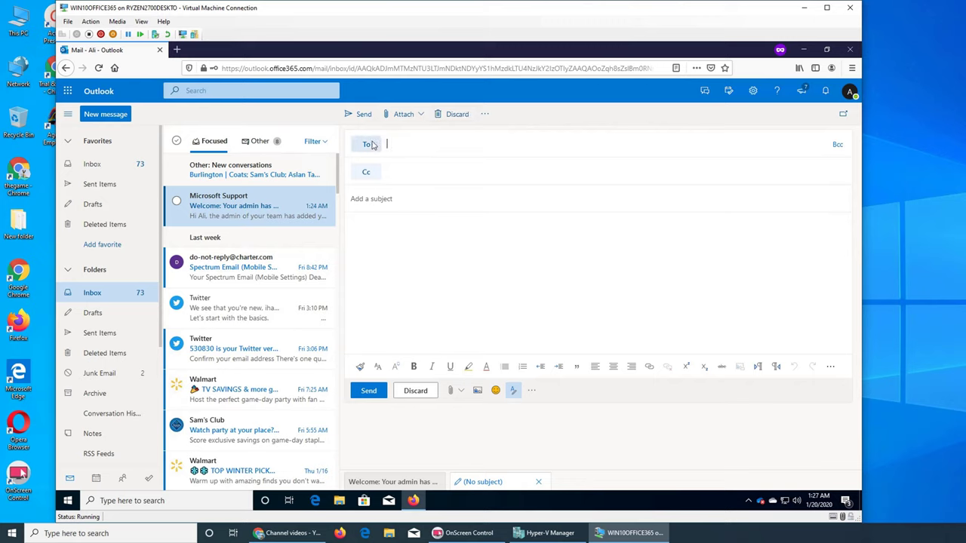
{"action": "type", "text": "a"}
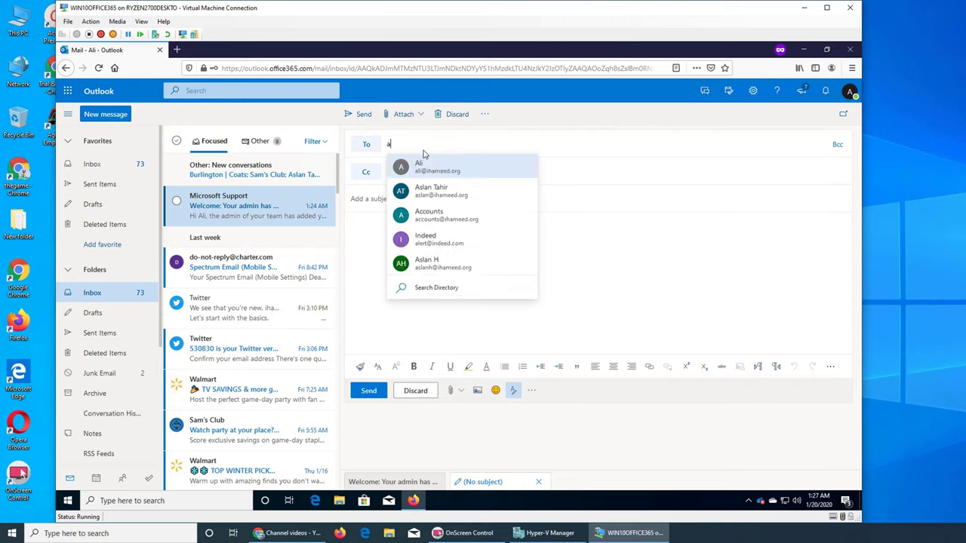
{"action": "left_click", "coordinate": [492, 219]}
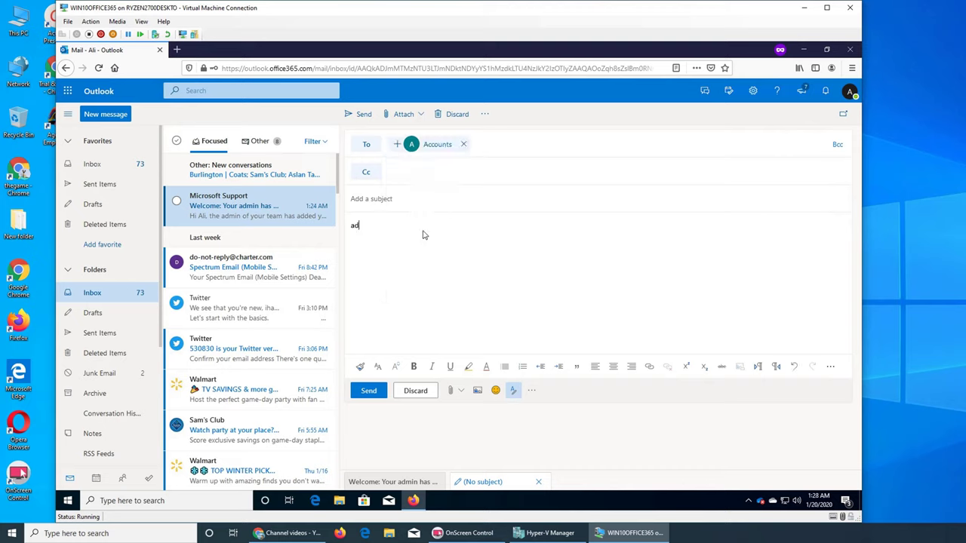
{"action": "type", "text": "fadfs"}
{"action": "left_click", "coordinate": [484, 113]}
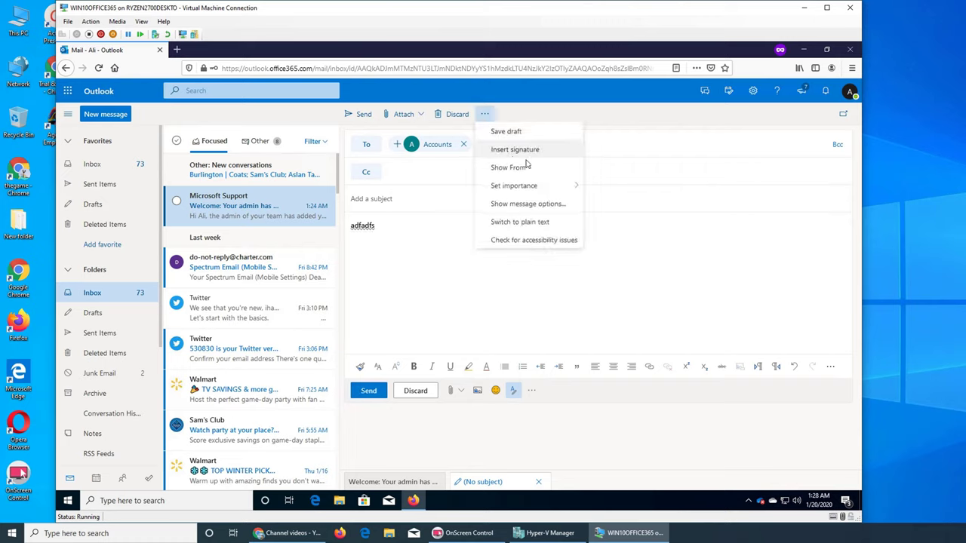
Show the From field and set the sender to the Help shared mailbox
{"action": "left_click", "coordinate": [550, 175]}
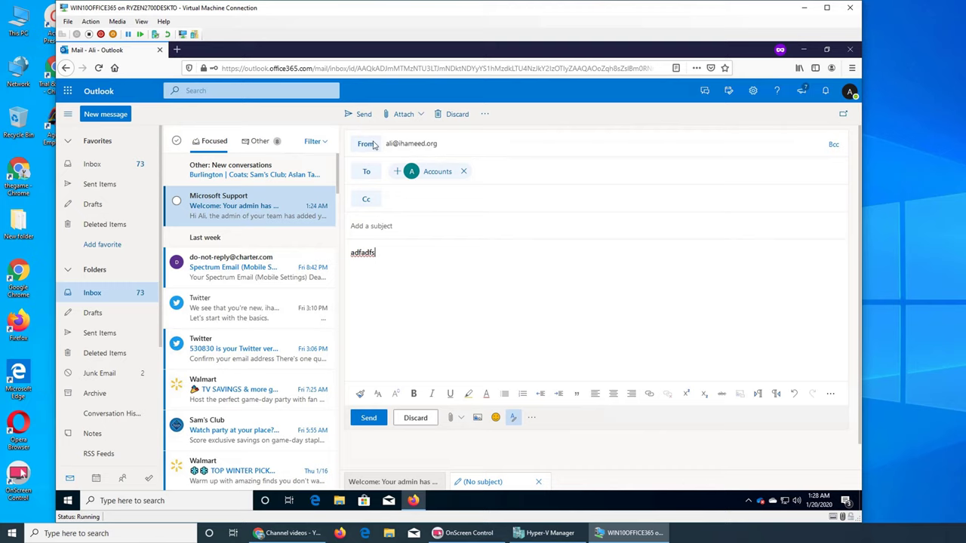
{"action": "left_click", "coordinate": [373, 143]}
{"action": "left_click", "coordinate": [389, 183]}
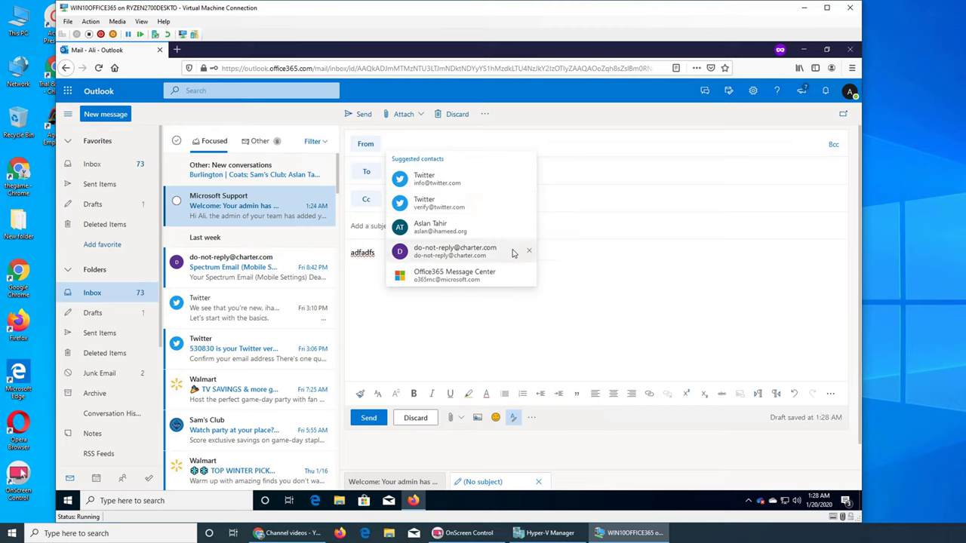
{"action": "left_click", "coordinate": [473, 310]}
{"action": "left_click", "coordinate": [373, 148]}
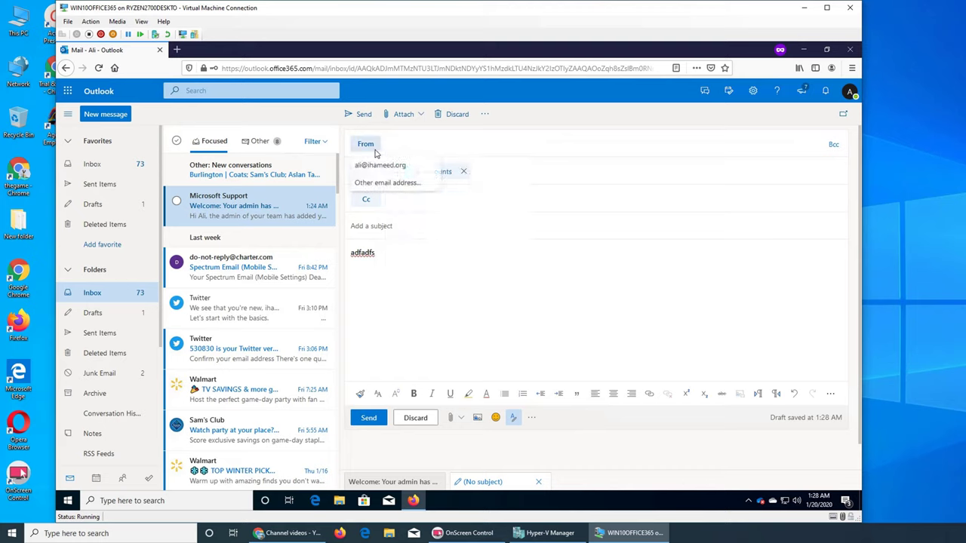
{"action": "left_click", "coordinate": [398, 186]}
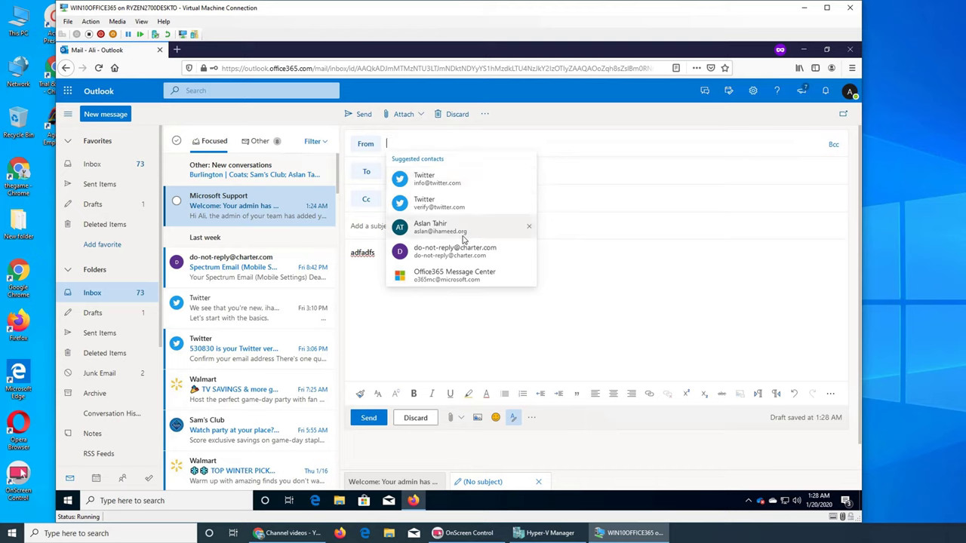
{"action": "type", "text": "help"}
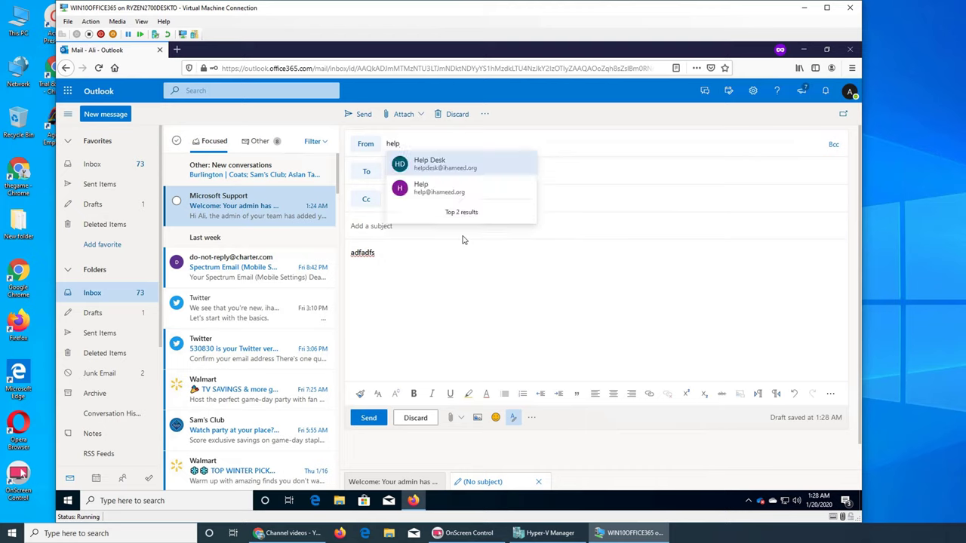
{"action": "left_click", "coordinate": [492, 190]}
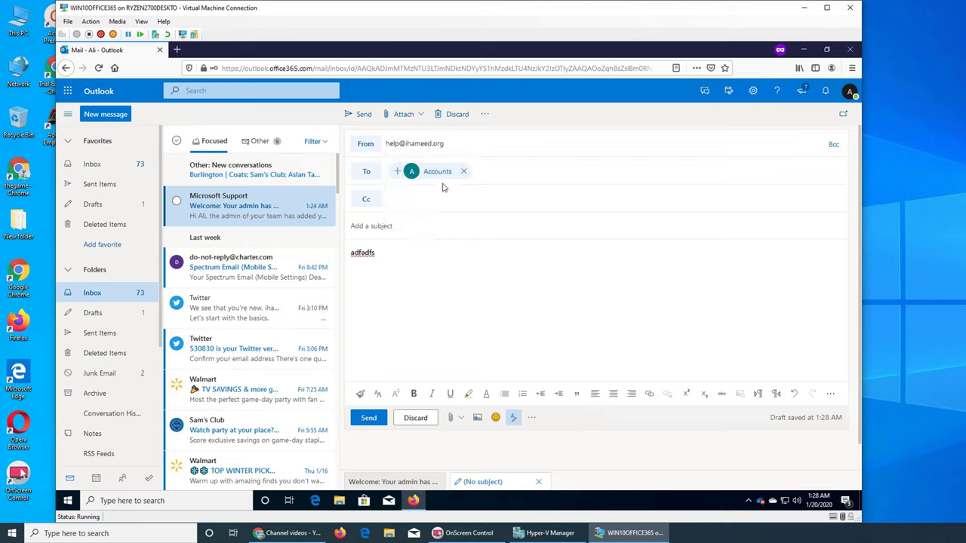
Remove Accounts from the To field and start typing the Gmail contact's address
{"action": "mouse_move", "coordinate": [421, 148]}
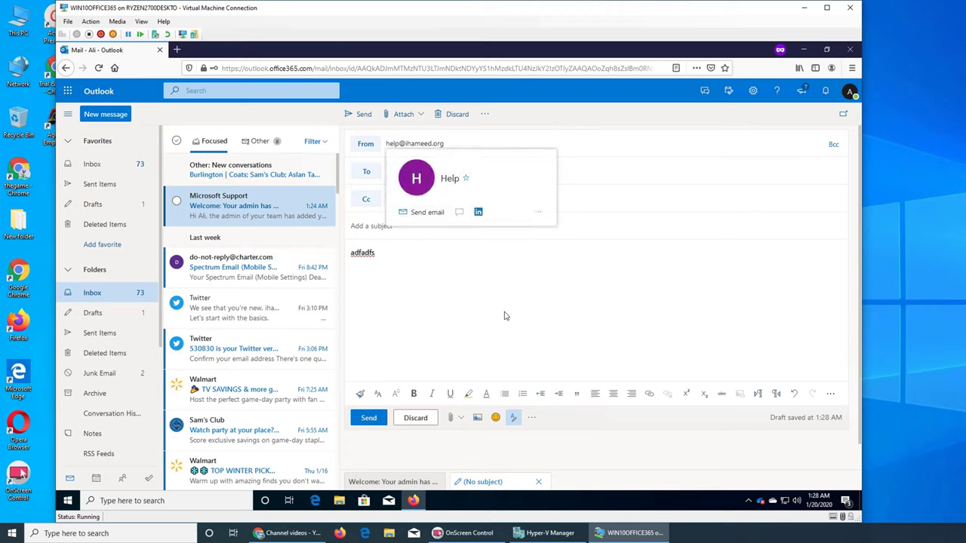
{"action": "left_click", "coordinate": [468, 175]}
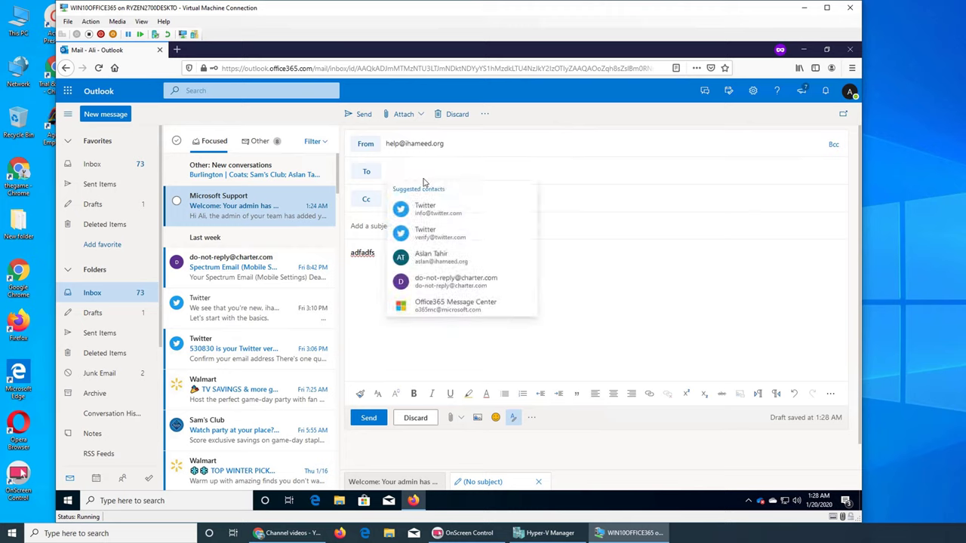
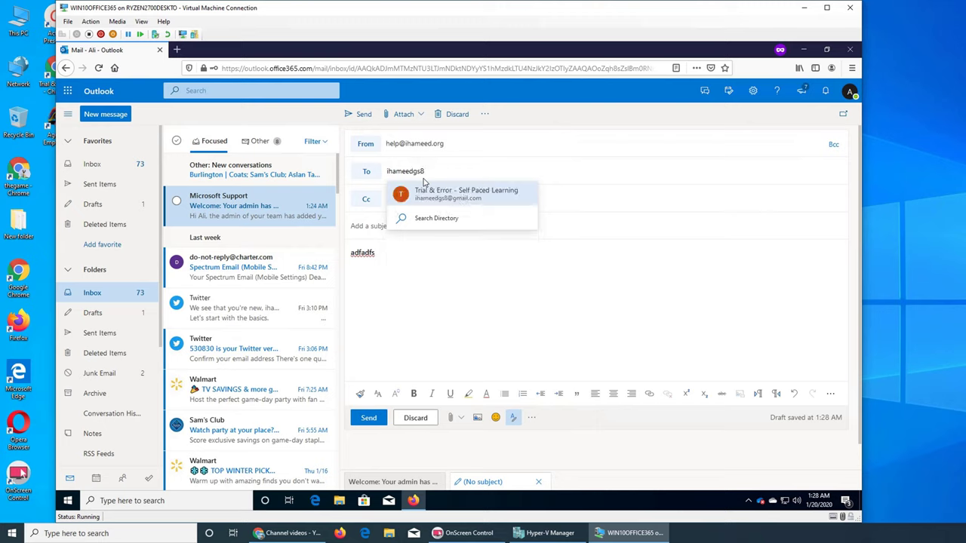
Address the message to the suggested Gmail contact and replace the body with 'hey there, its 1:28am'
{"action": "left_click", "coordinate": [451, 197]}
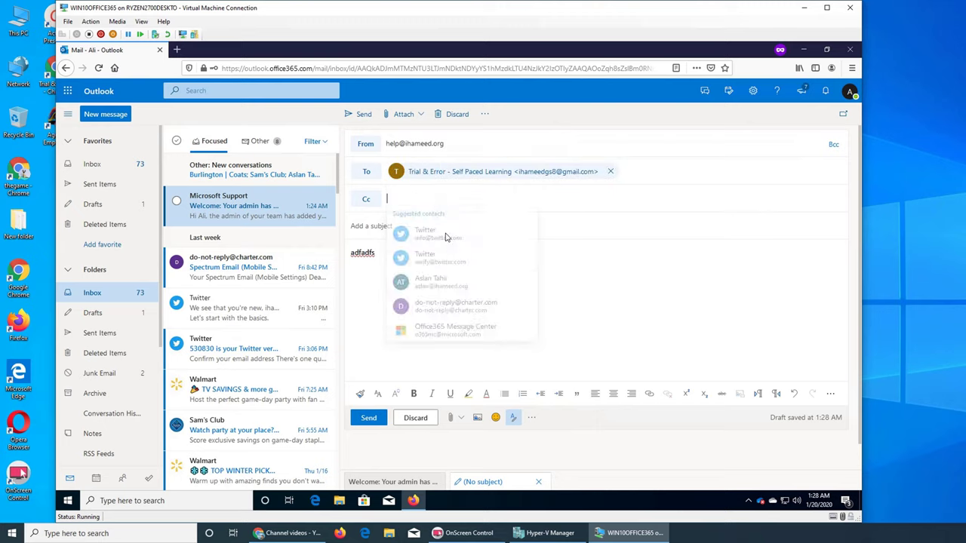
{"action": "left_click", "coordinate": [371, 252]}
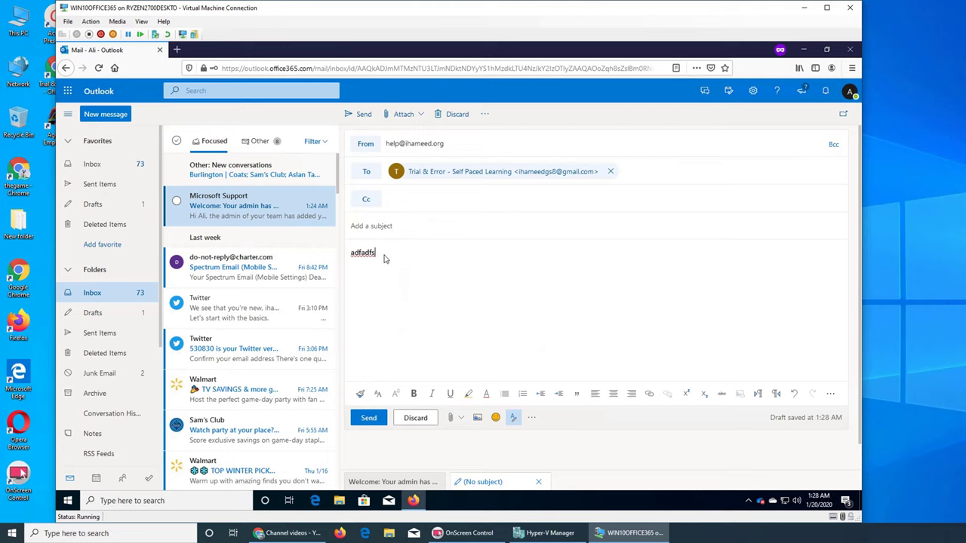
{"action": "key", "text": "ctrl+a"}
{"action": "type", "text": "here "}
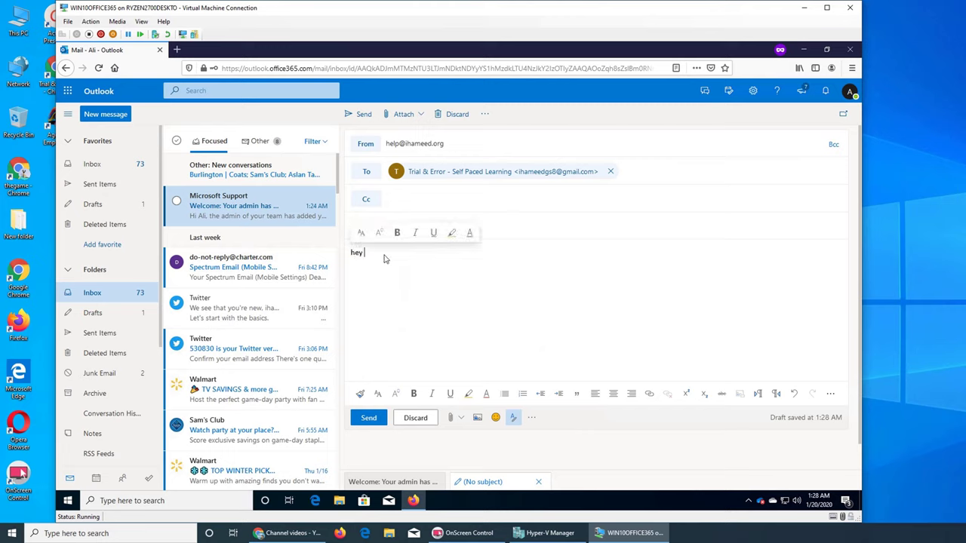
{"action": "type", "text": "its 1:28am"}
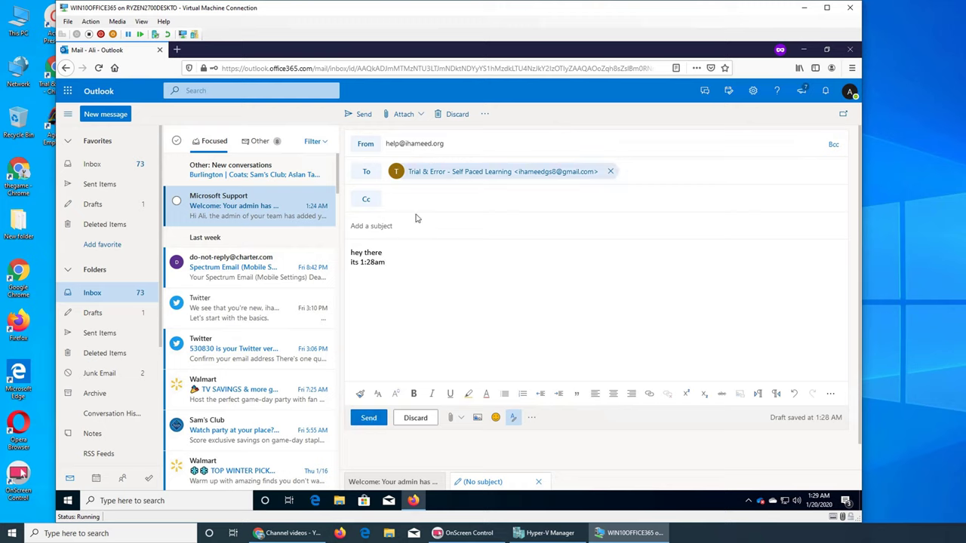
Send the message without a subject from the Help address, then hide the virtual machine window
{"action": "left_click", "coordinate": [850, 91]}
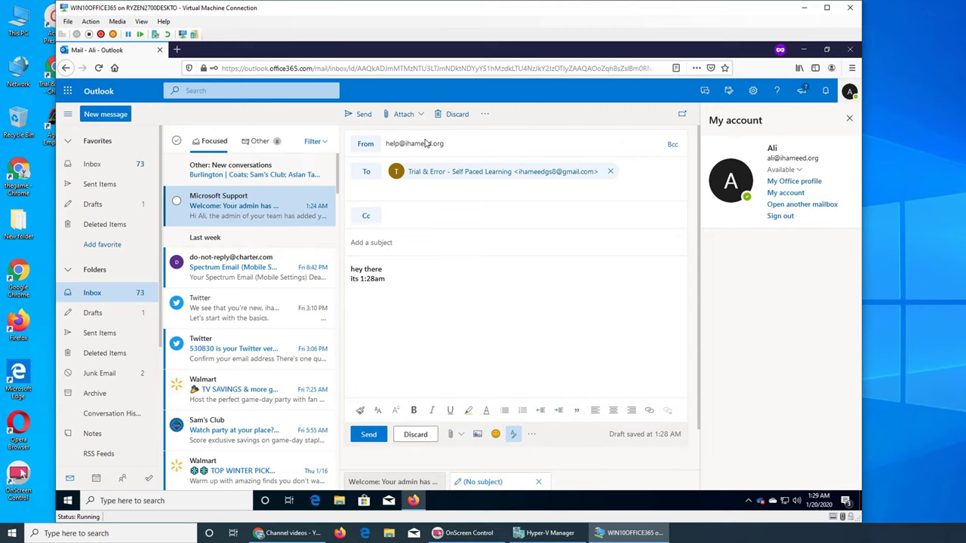
{"action": "left_click", "coordinate": [354, 114]}
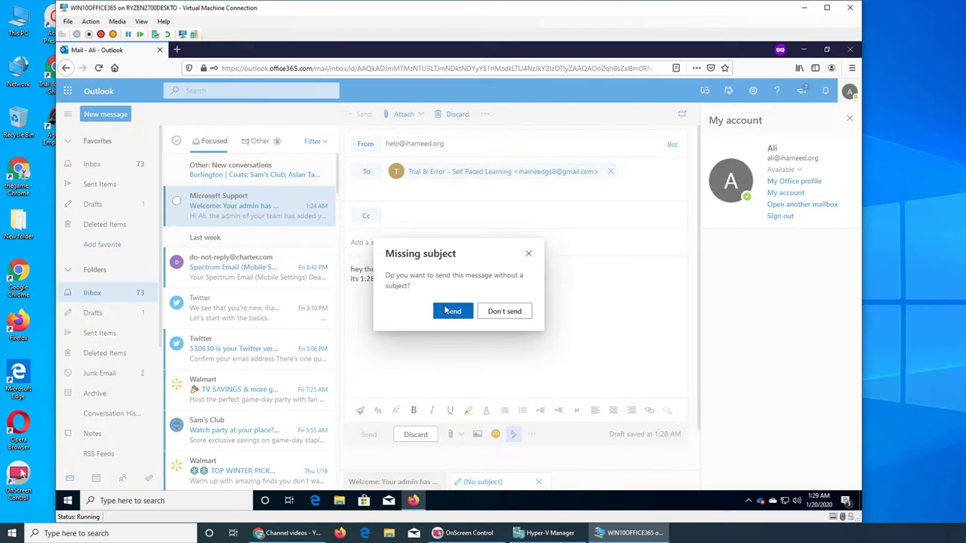
{"action": "left_click", "coordinate": [447, 310]}
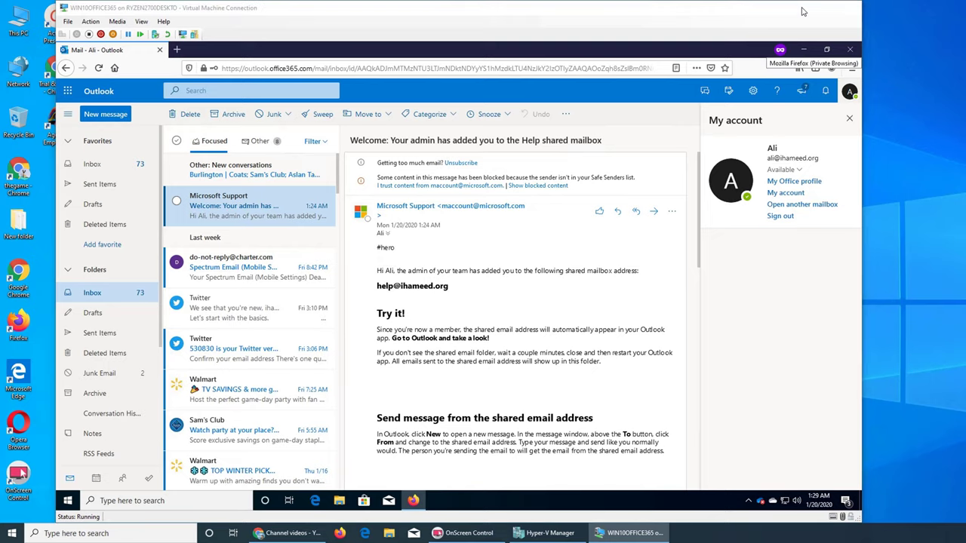
{"action": "left_click", "coordinate": [803, 11]}
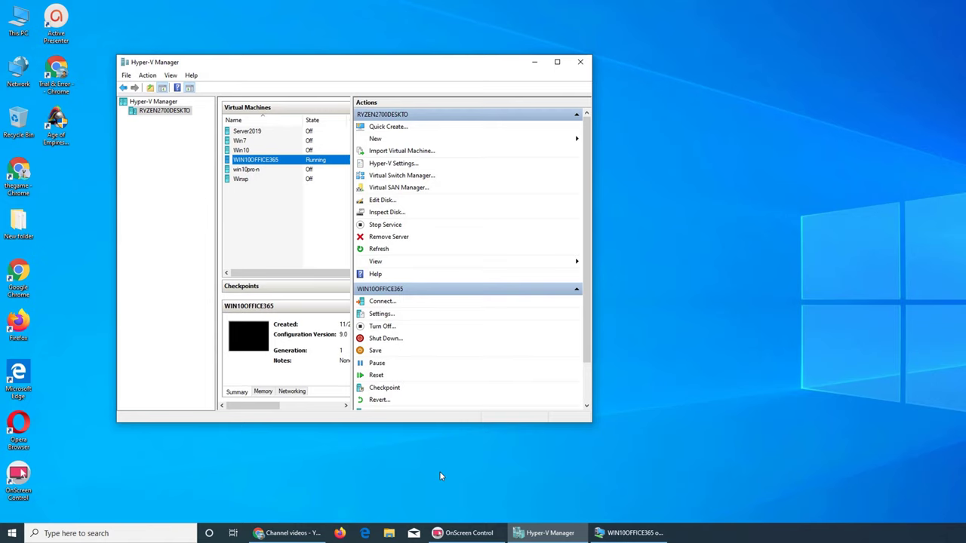
In a new Chrome tab, go to the Gmail inbox
{"action": "left_click", "coordinate": [289, 532]}
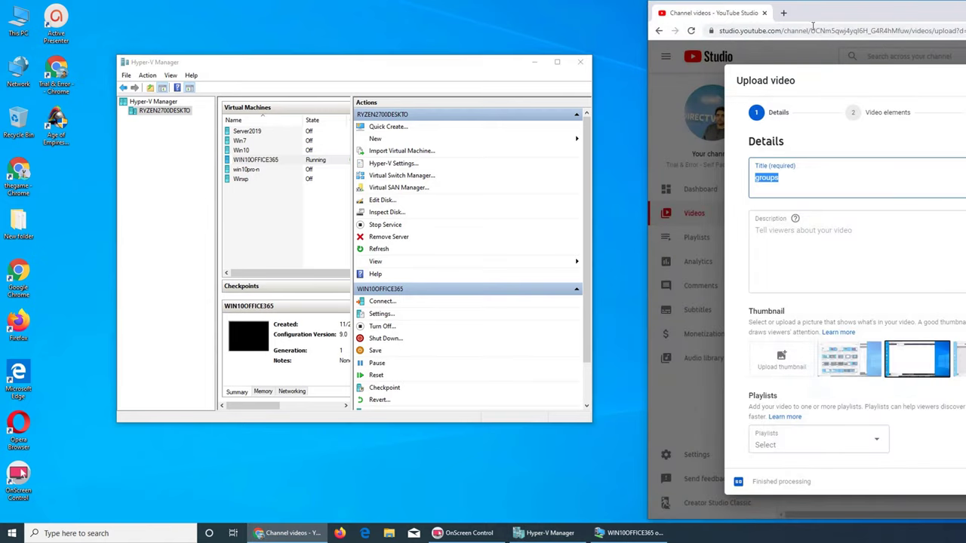
{"action": "left_click", "coordinate": [784, 13]}
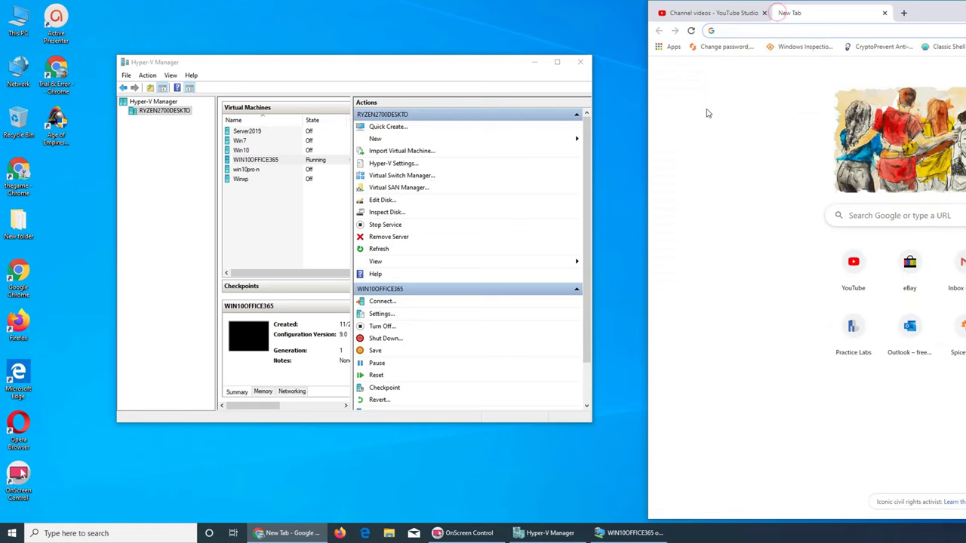
{"action": "type", "text": "G"}
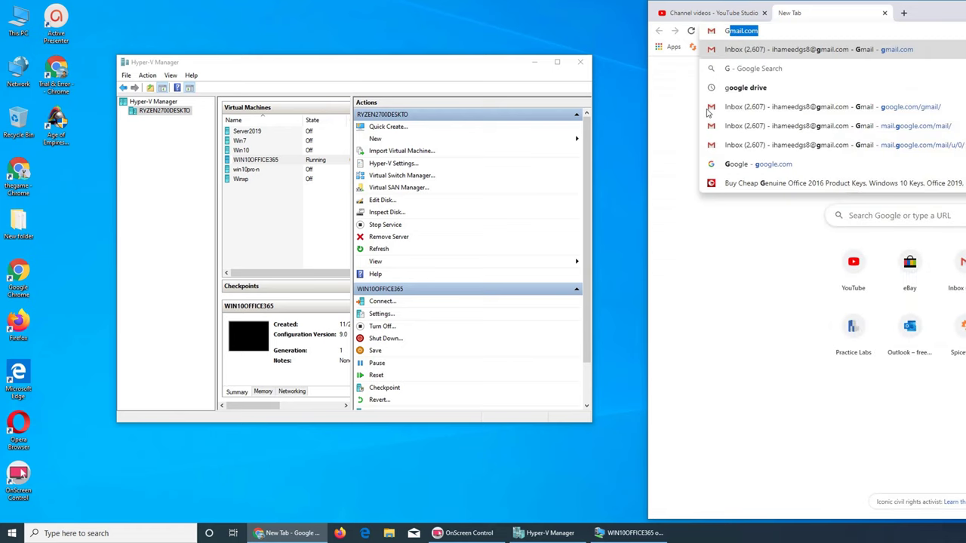
{"action": "key", "text": "Return"}
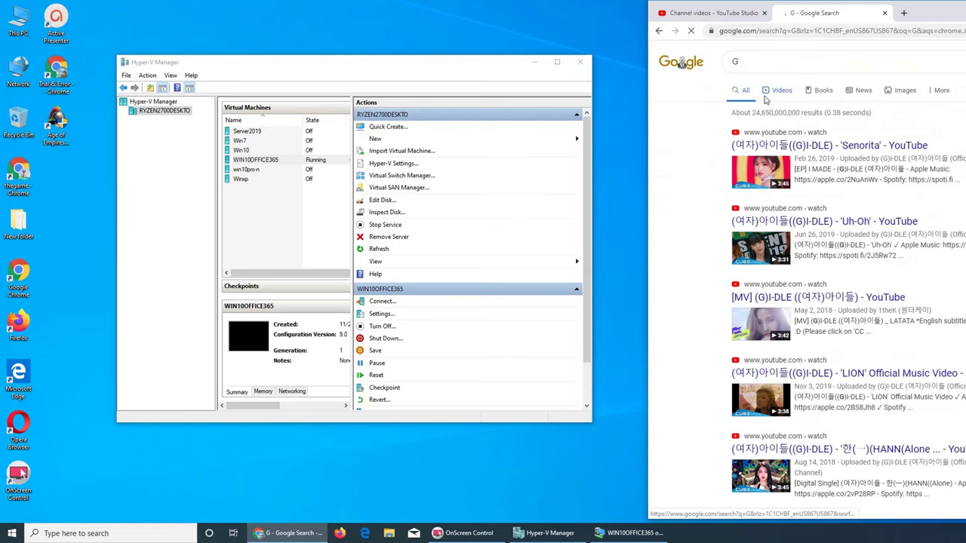
{"action": "left_click", "coordinate": [814, 34]}
{"action": "type", "text": "gmail.com"}
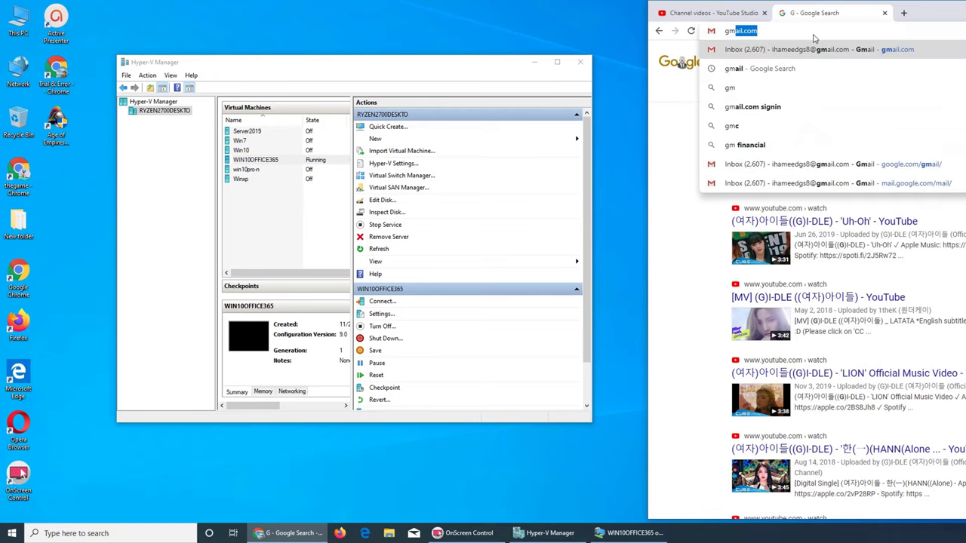
{"action": "left_click", "coordinate": [785, 51]}
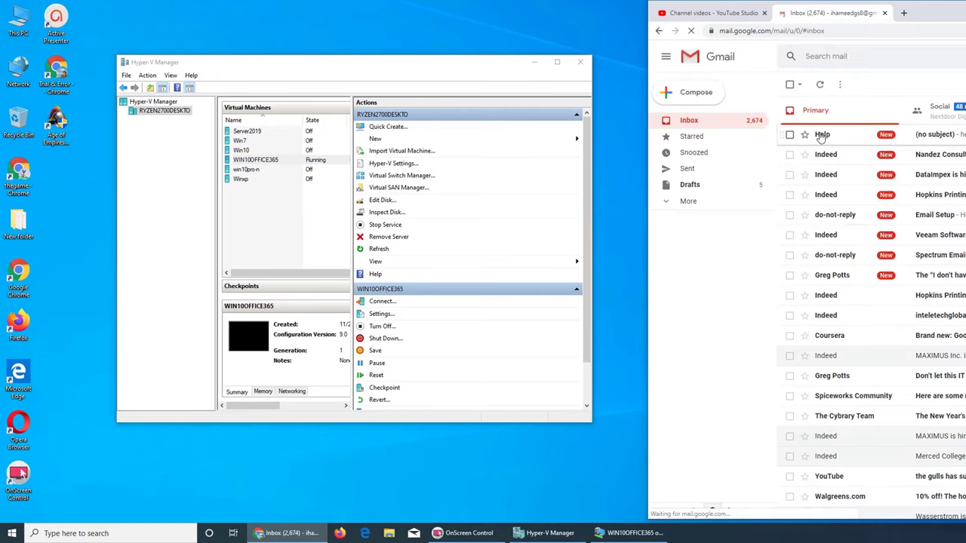
Open the no-subject message from Help and send the 'Got it, thanks!' smart reply
{"action": "left_click", "coordinate": [822, 135]}
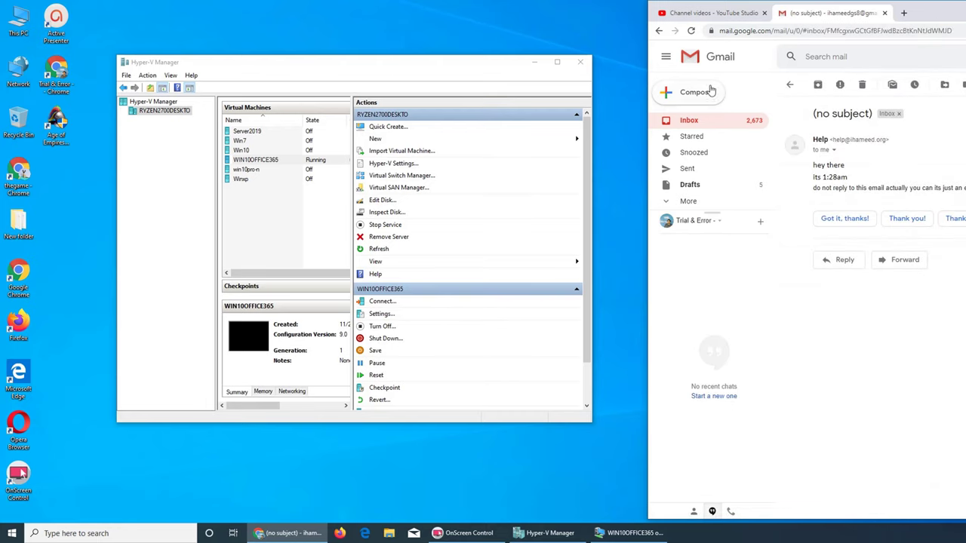
{"action": "left_click_drag", "start_coordinate": [964, 15], "coordinate": [758, 31]}
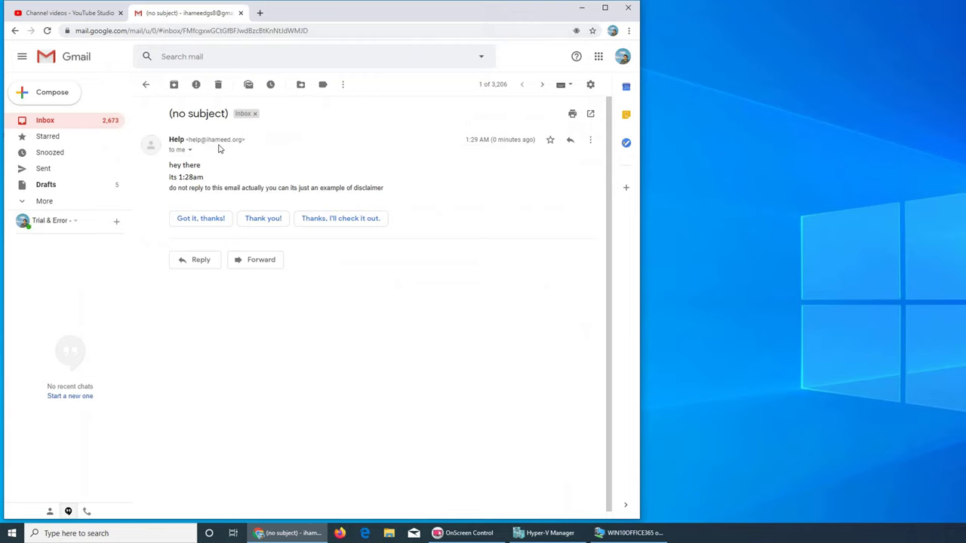
{"action": "left_click", "coordinate": [189, 224]}
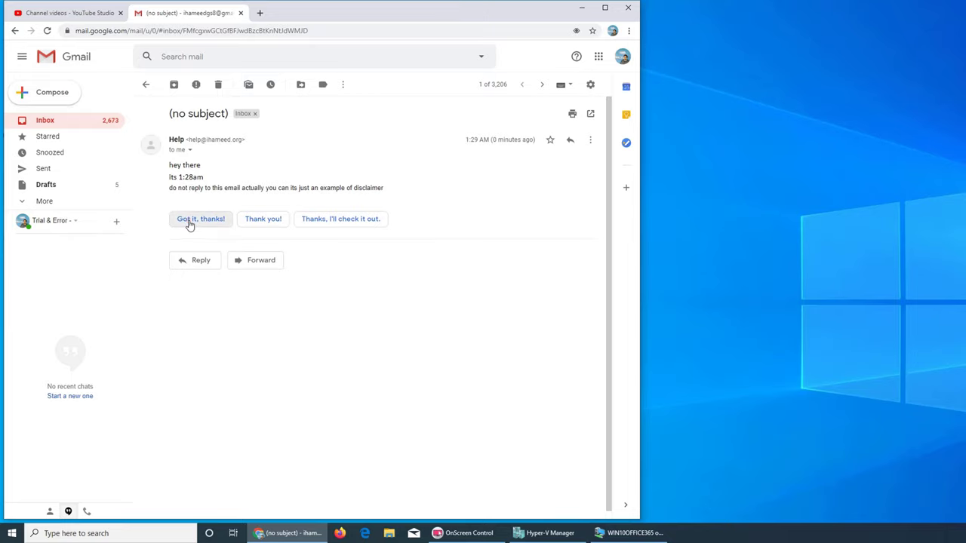
{"action": "left_click", "coordinate": [199, 318]}
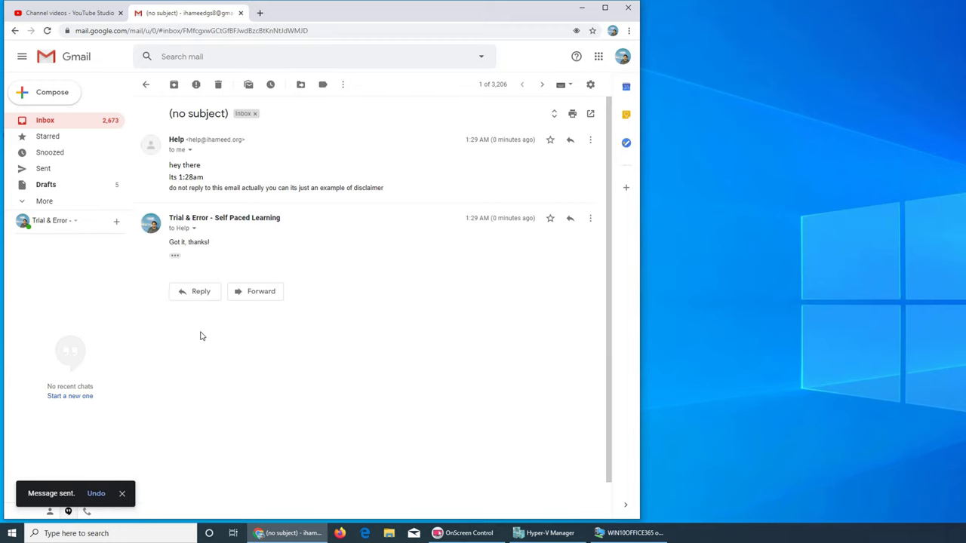
{"action": "left_click_drag", "start_coordinate": [317, 12], "coordinate": [806, 17]}
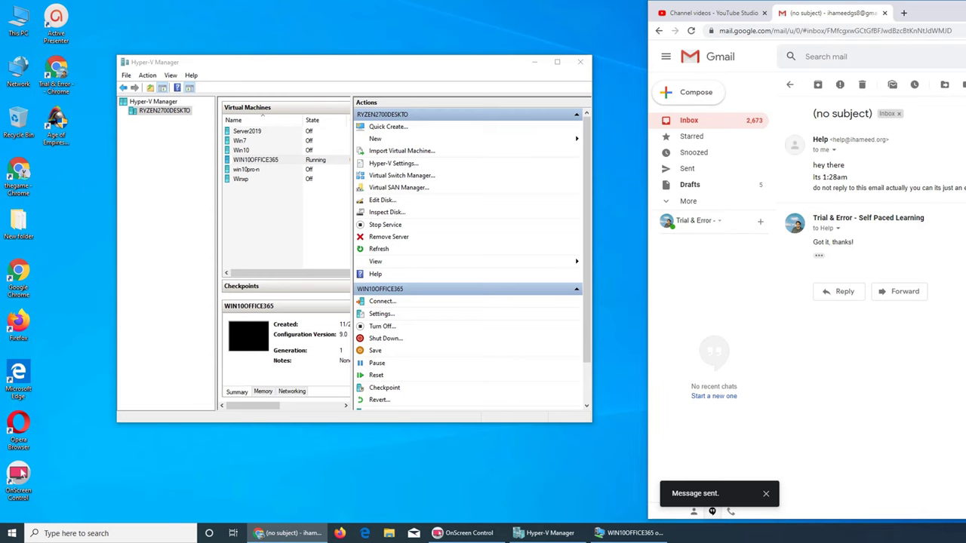
Back in Outlook, view the Inbox's Other and Focused lists and glance at Filter options
{"action": "left_click", "coordinate": [289, 533]}
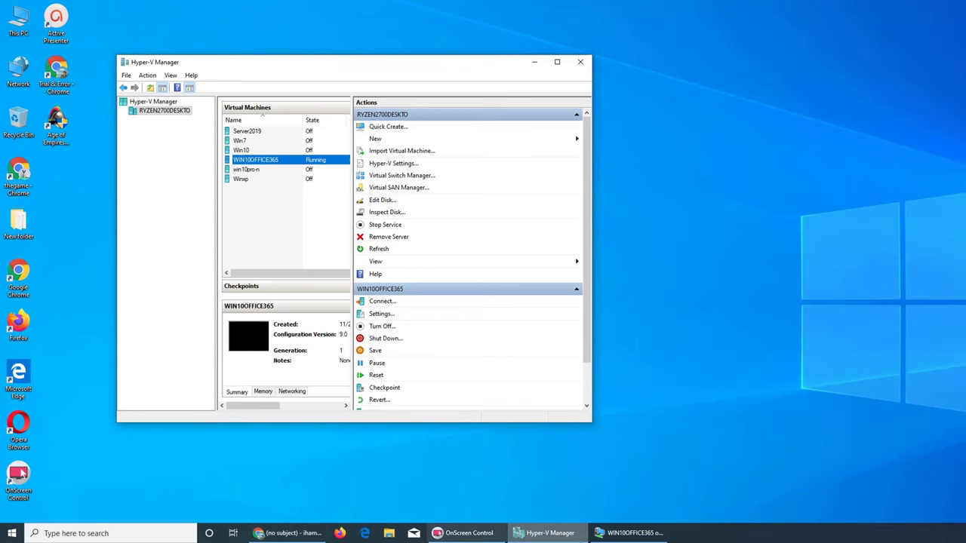
{"action": "left_click", "coordinate": [633, 533]}
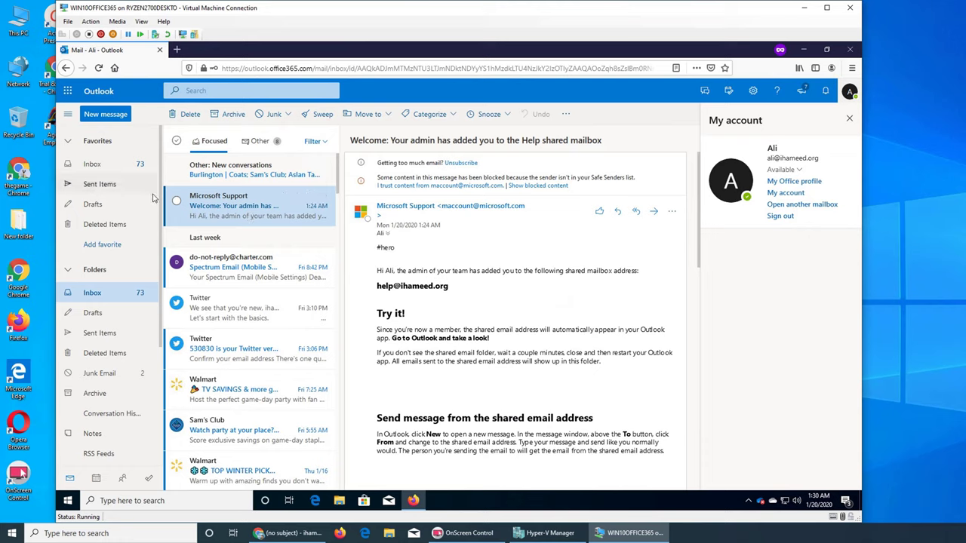
{"action": "left_click", "coordinate": [98, 295]}
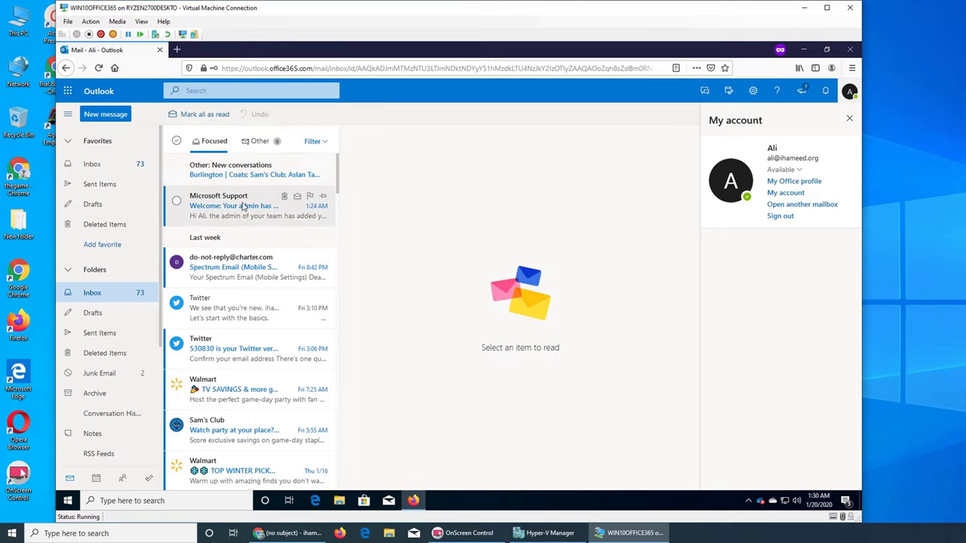
{"action": "left_click", "coordinate": [260, 141]}
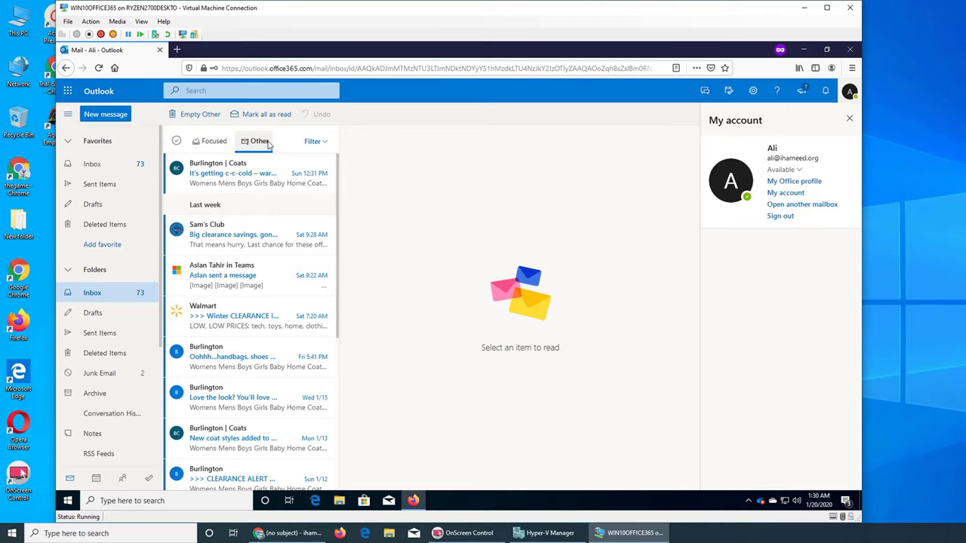
{"action": "left_click", "coordinate": [320, 142]}
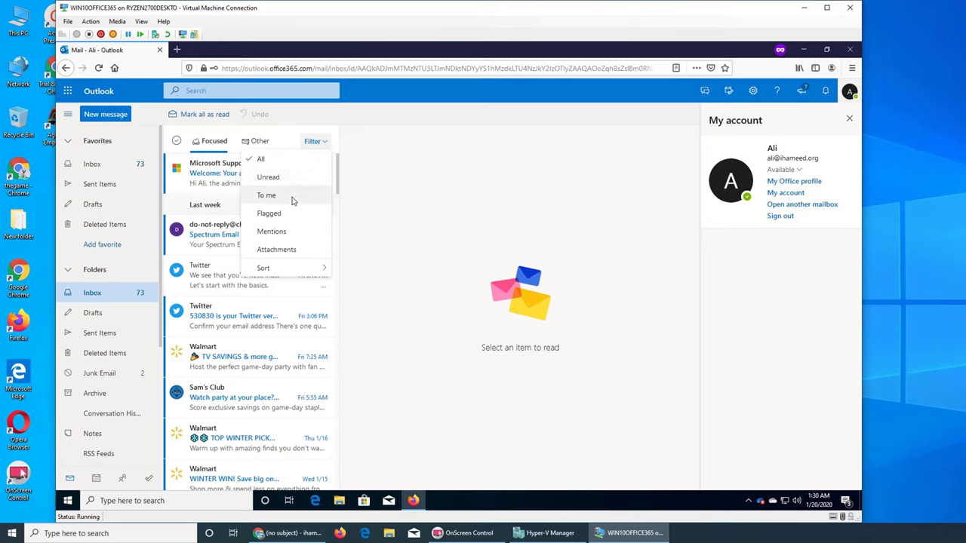
{"action": "mouse_move", "coordinate": [299, 270]}
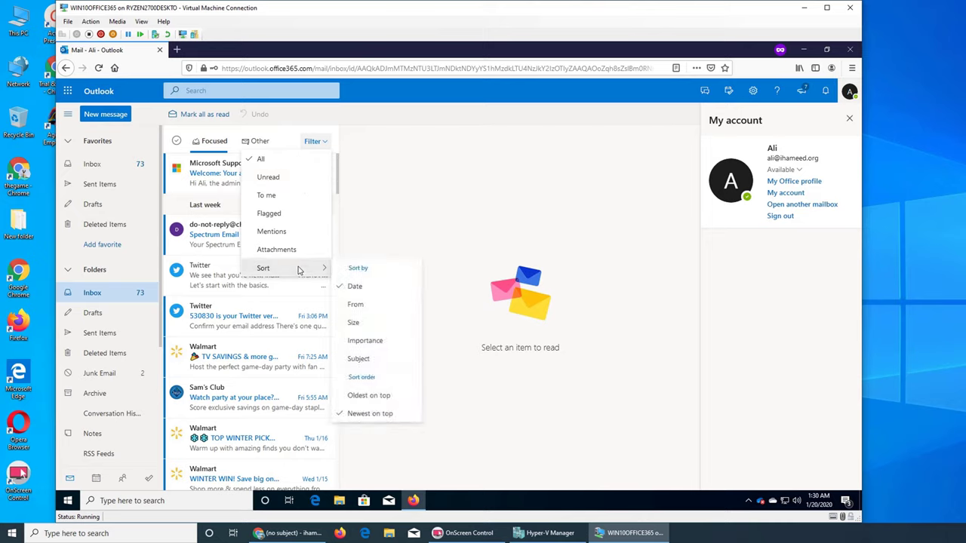
{"action": "left_click", "coordinate": [387, 121]}
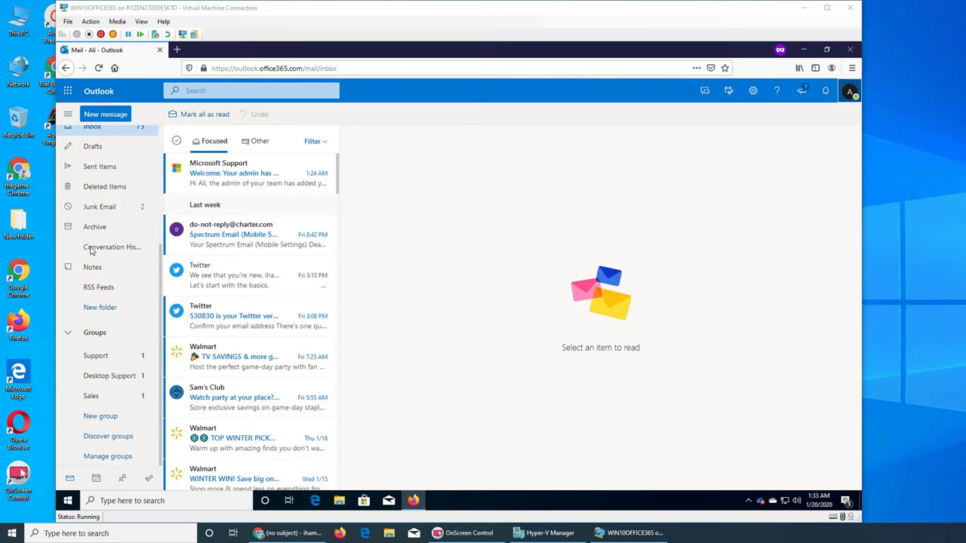
Use Open another mailbox to find 'help' and open the Help shared mailbox in a new tab
{"action": "left_click", "coordinate": [850, 92]}
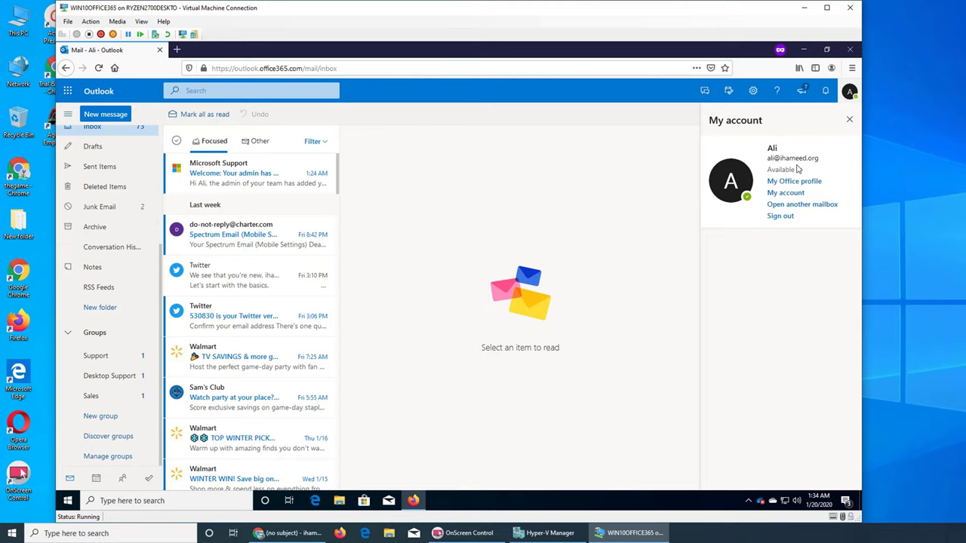
{"action": "left_click", "coordinate": [800, 206]}
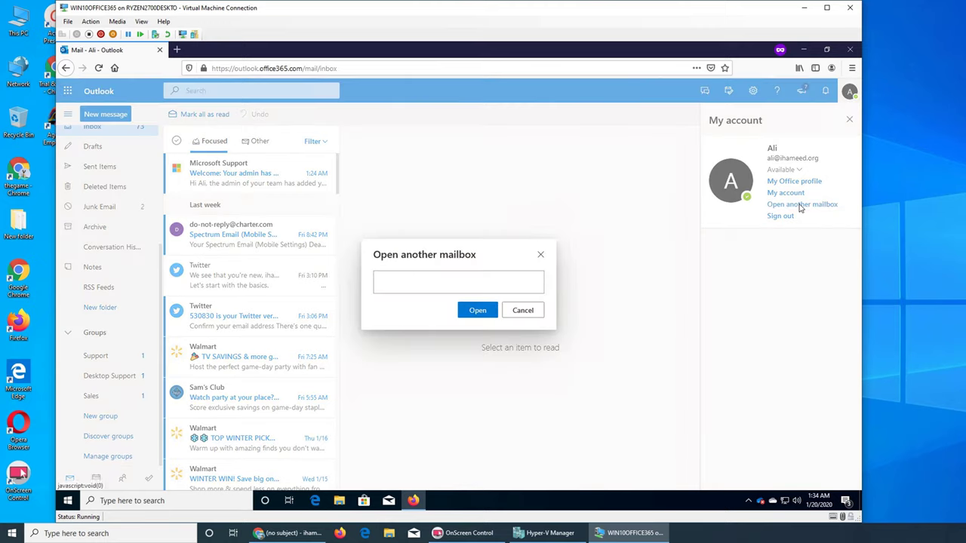
{"action": "left_click", "coordinate": [454, 281]}
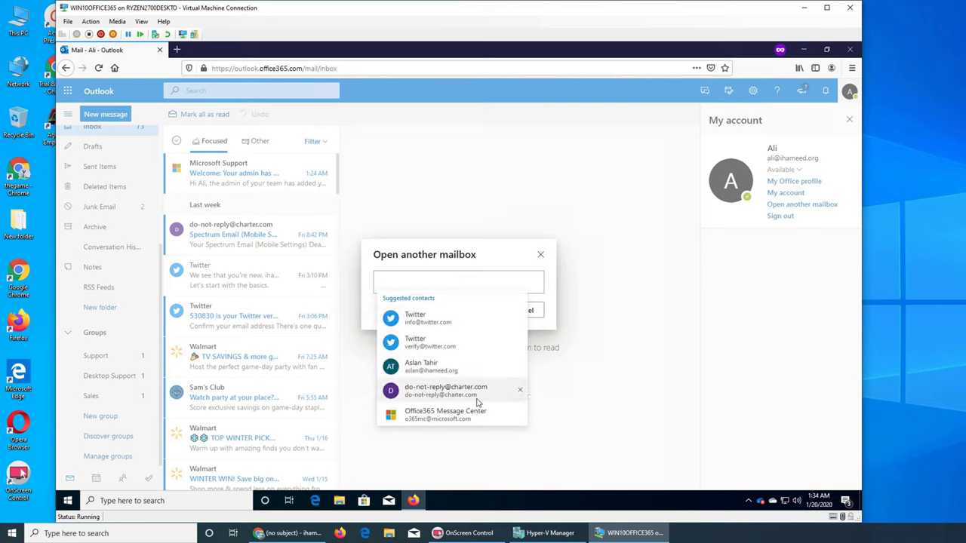
{"action": "type", "text": "help"}
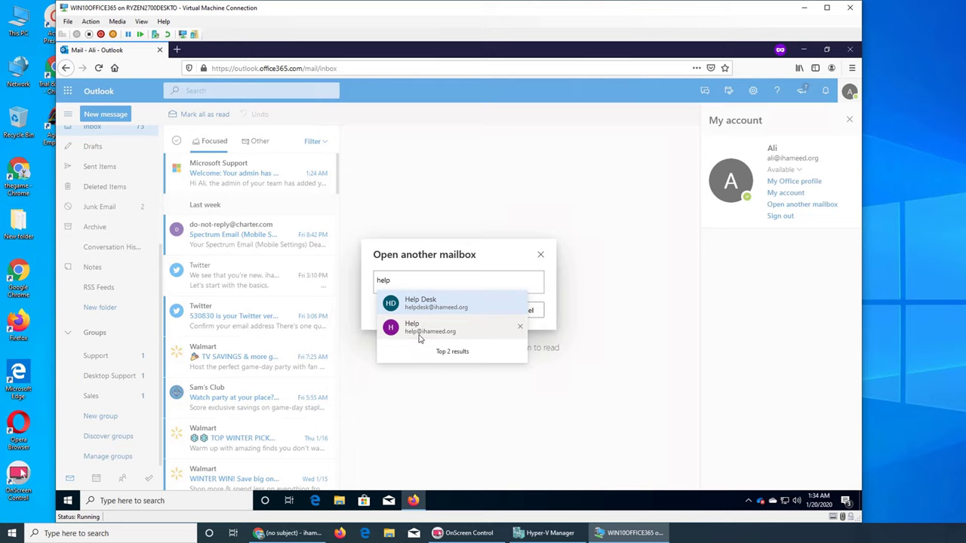
{"action": "left_click", "coordinate": [425, 329]}
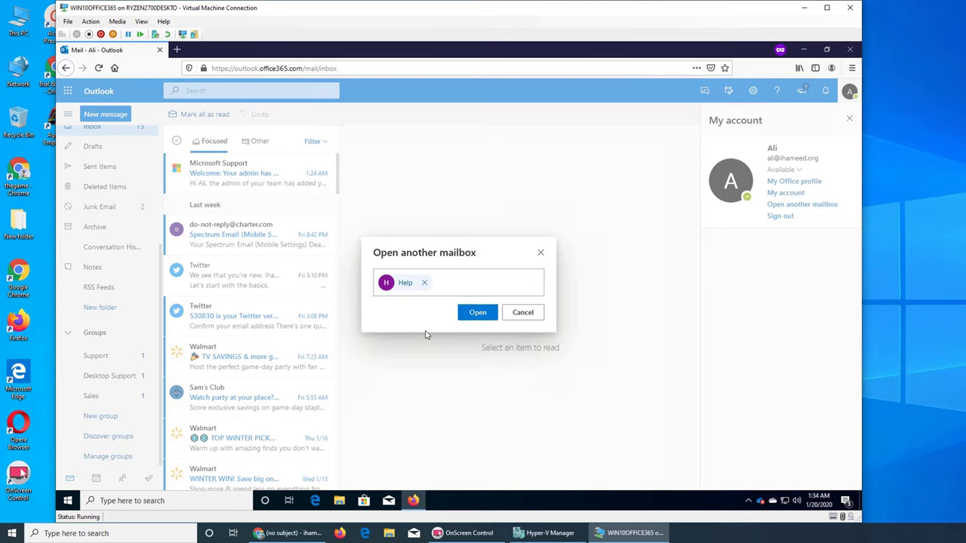
{"action": "left_click", "coordinate": [472, 310]}
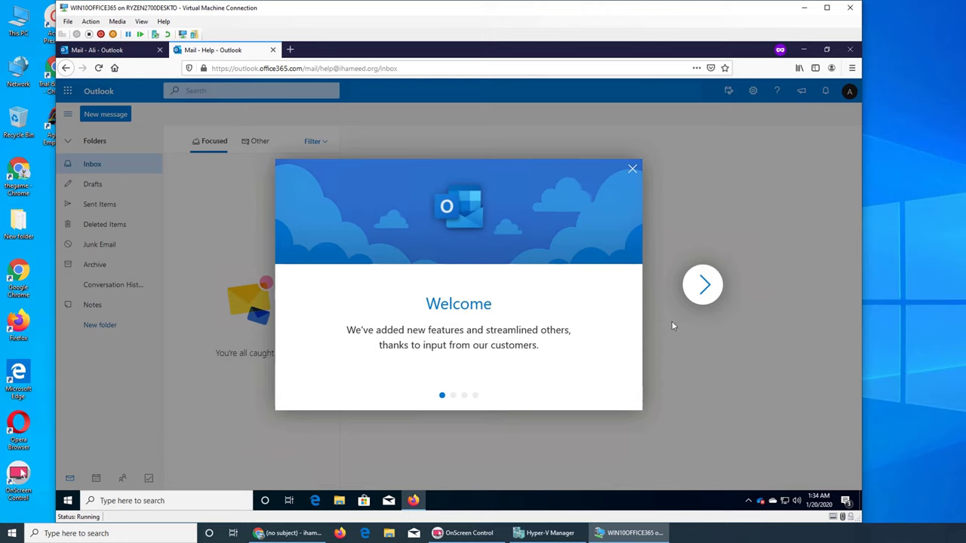
Click through and close the Welcome tour, then toggle the Other and Focused inbox lists
{"action": "left_click", "coordinate": [706, 290]}
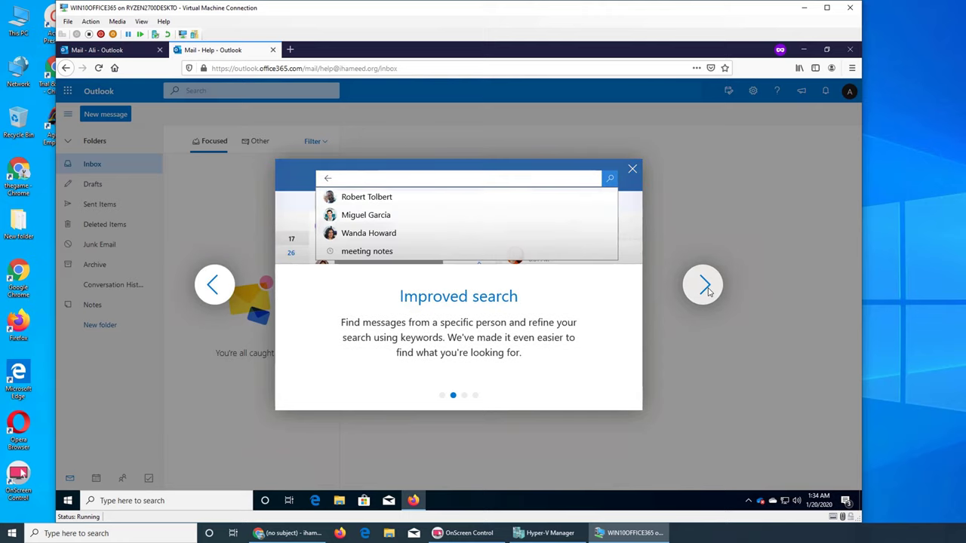
{"action": "left_click", "coordinate": [705, 286]}
{"action": "left_click", "coordinate": [707, 288]}
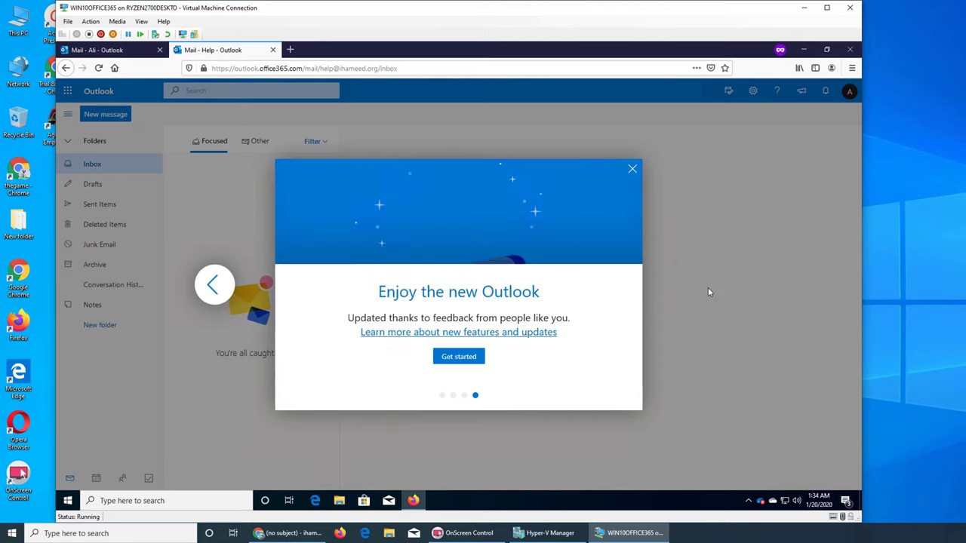
{"action": "left_click", "coordinate": [631, 170]}
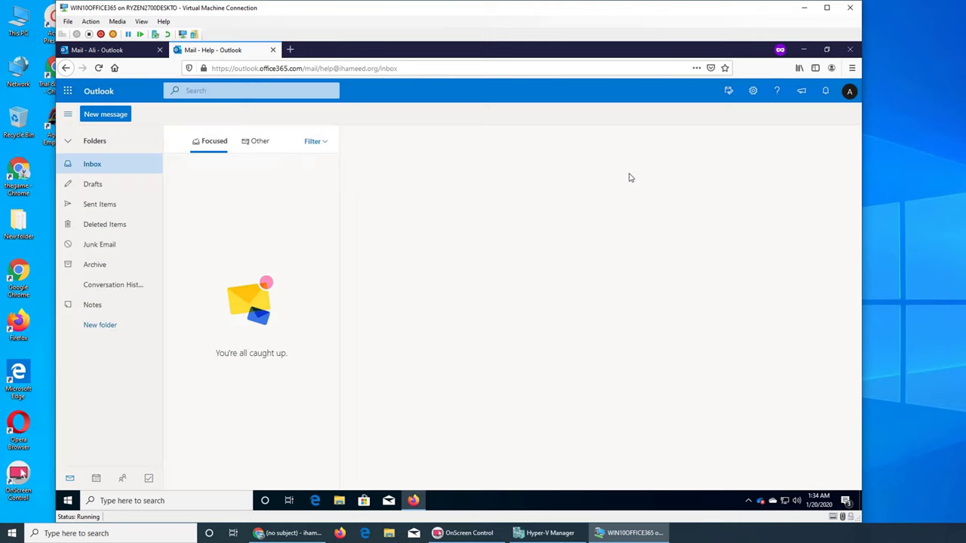
{"action": "left_click", "coordinate": [257, 145]}
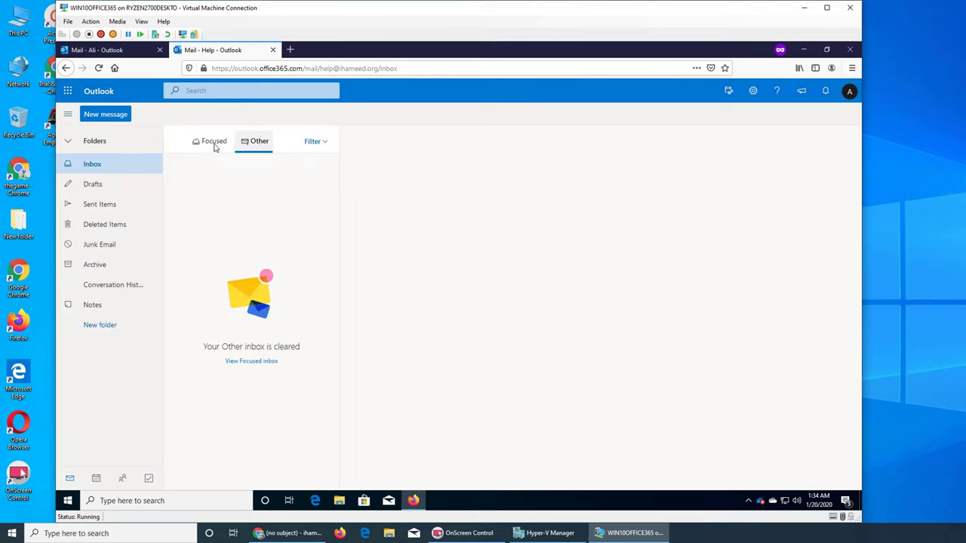
{"action": "left_click", "coordinate": [215, 145]}
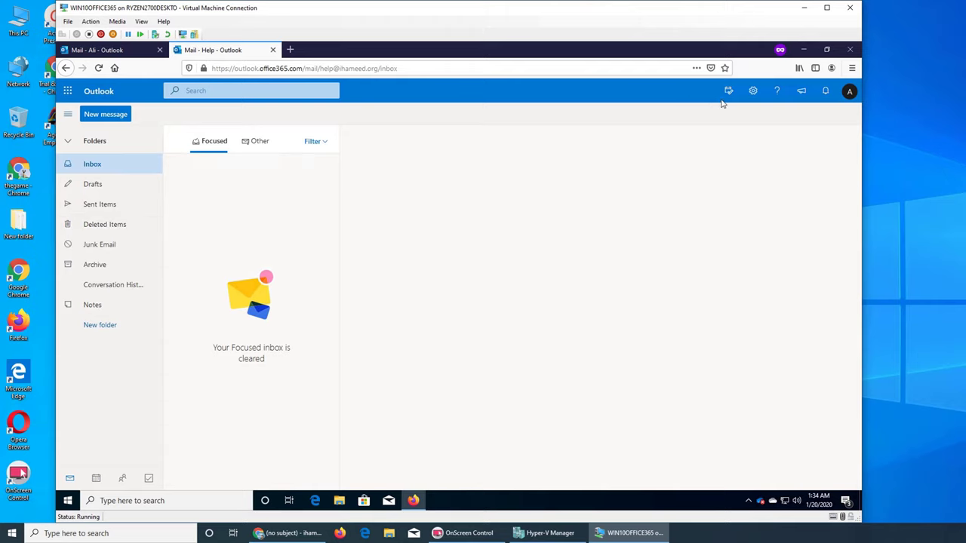
Check the Help mailbox's calendar, Junk Email and Inbox, then bring Gmail forward
{"action": "left_click", "coordinate": [849, 92]}
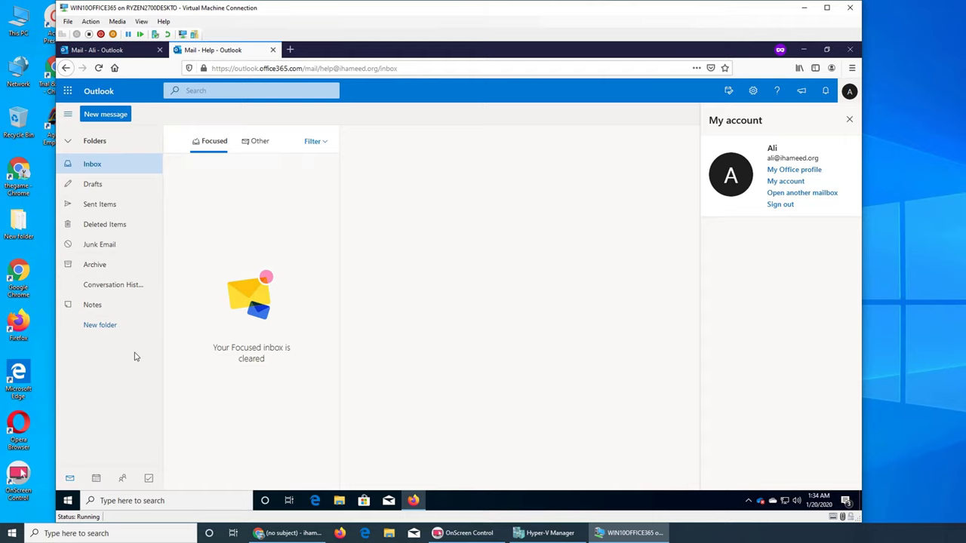
{"action": "left_click", "coordinate": [98, 479]}
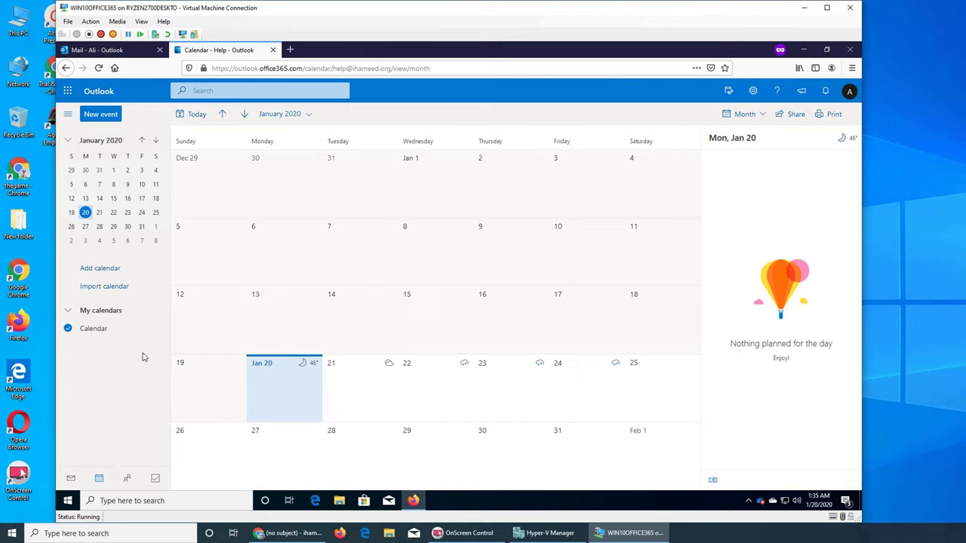
{"action": "left_click", "coordinate": [71, 479]}
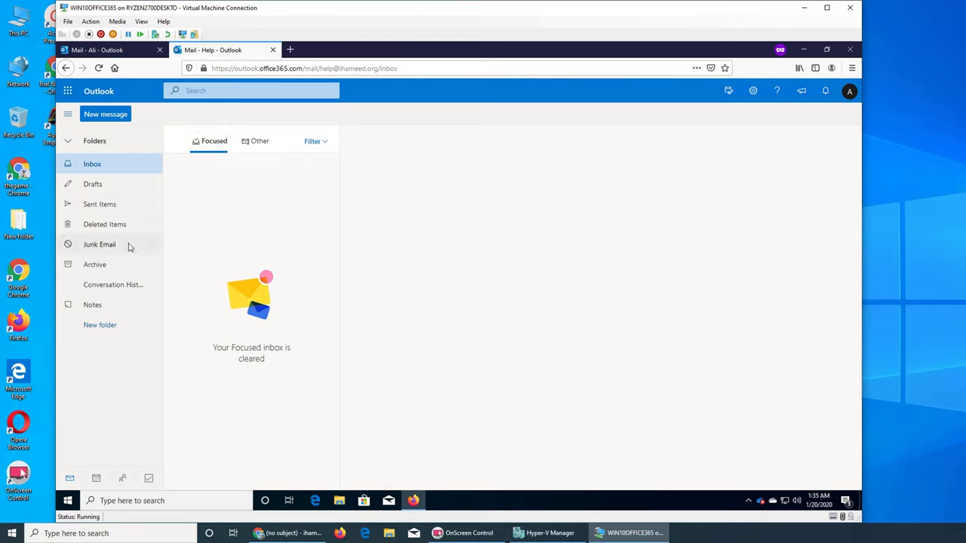
{"action": "left_click", "coordinate": [115, 246]}
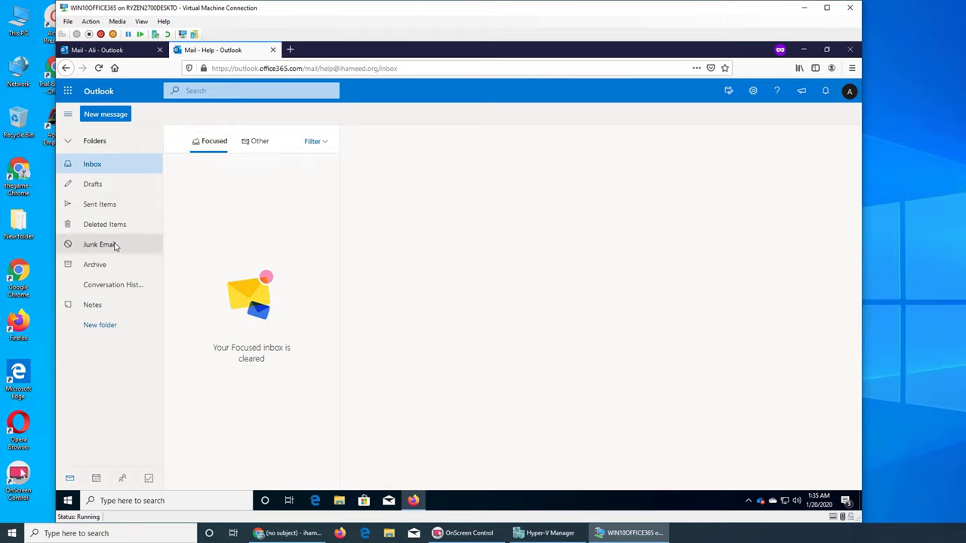
{"action": "left_click", "coordinate": [111, 164]}
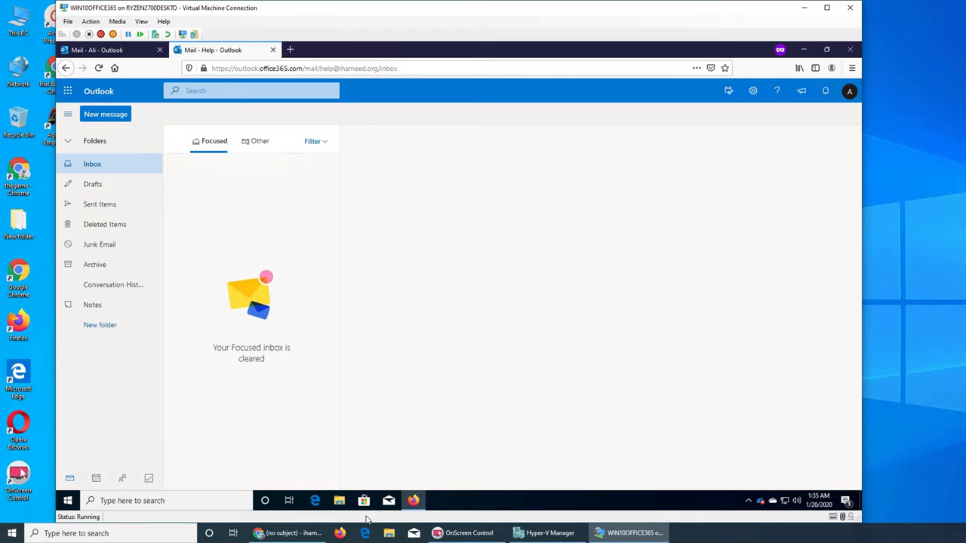
{"action": "left_click", "coordinate": [289, 534]}
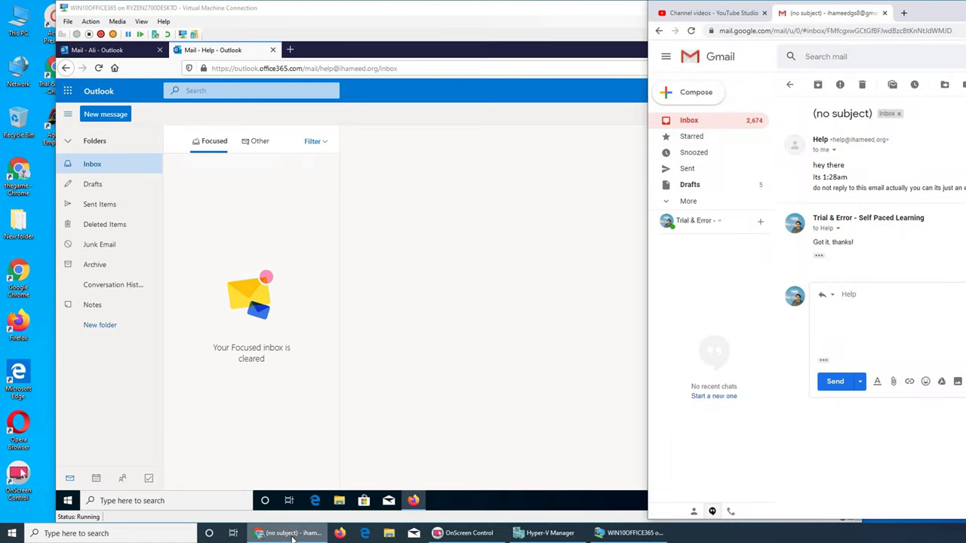
Compose and send a Gmail message with subject 'hi' to Help, then return to Outlook
{"action": "left_click", "coordinate": [839, 306]}
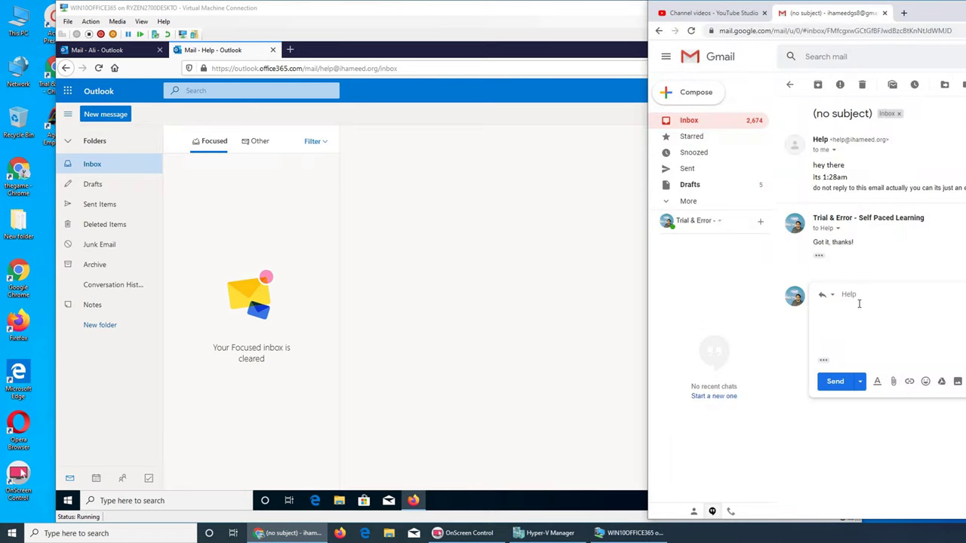
{"action": "left_click", "coordinate": [698, 92]}
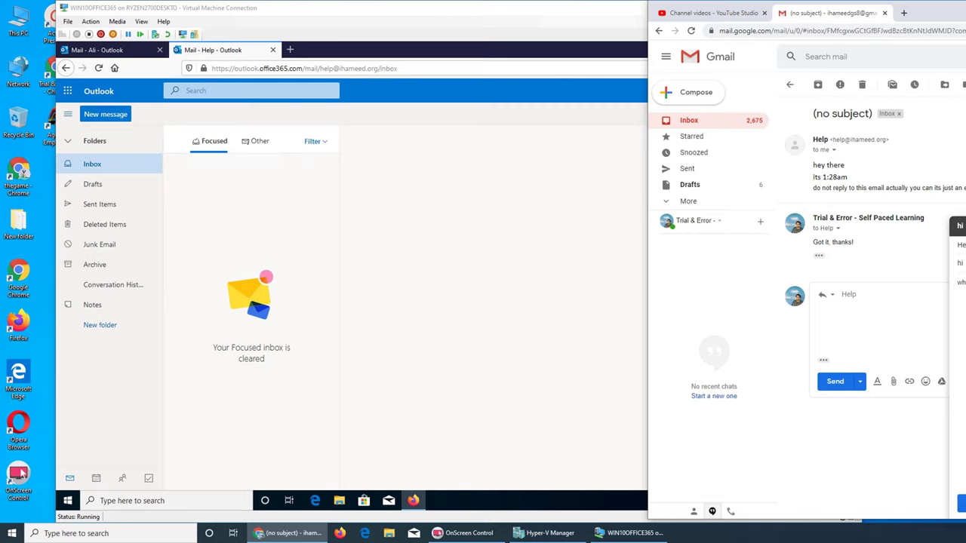
{"action": "left_click", "coordinate": [961, 503]}
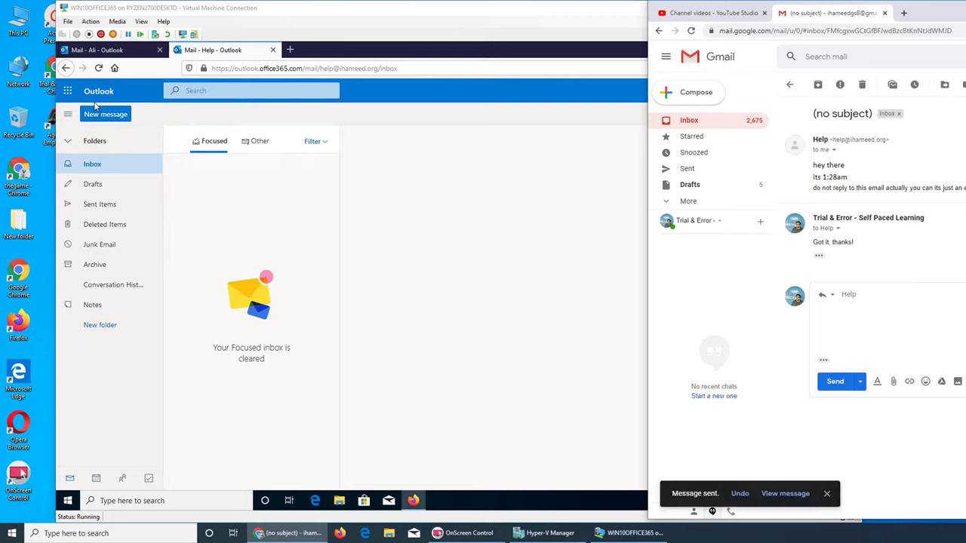
{"action": "left_click", "coordinate": [383, 255]}
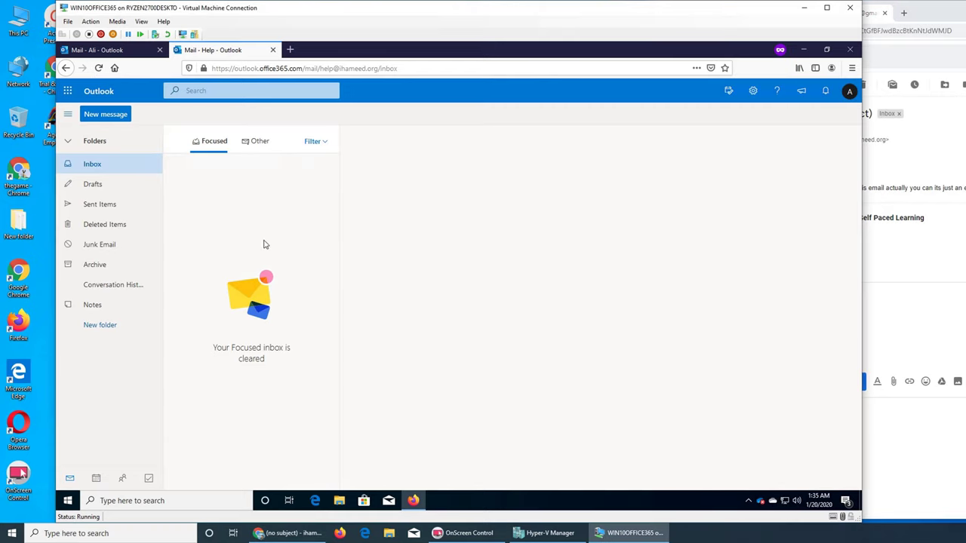
Reload the browser so the 'hi' message appears in the Help mailbox's Focused inbox
{"action": "left_click", "coordinate": [98, 68]}
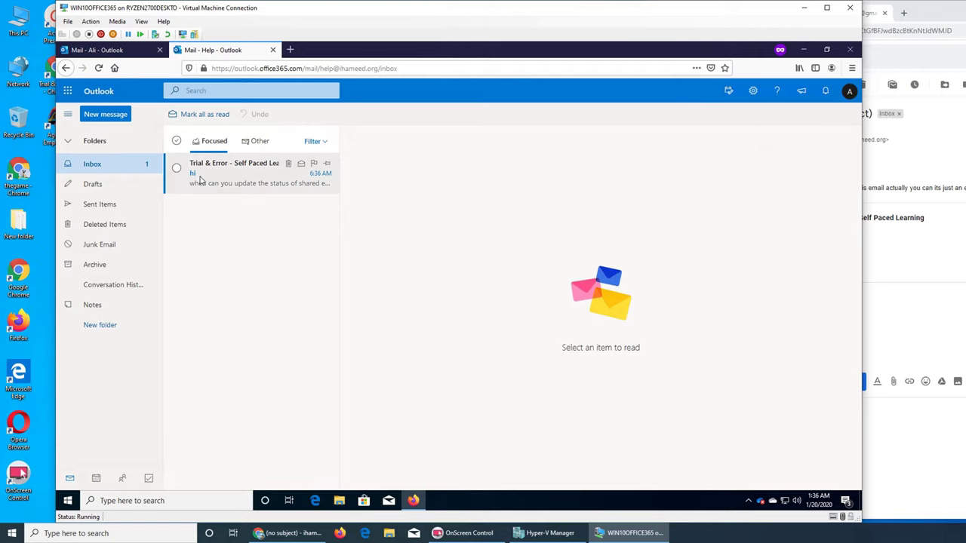
In Gmail, expand the original Help message and press R to reply to it
{"action": "left_click", "coordinate": [904, 261]}
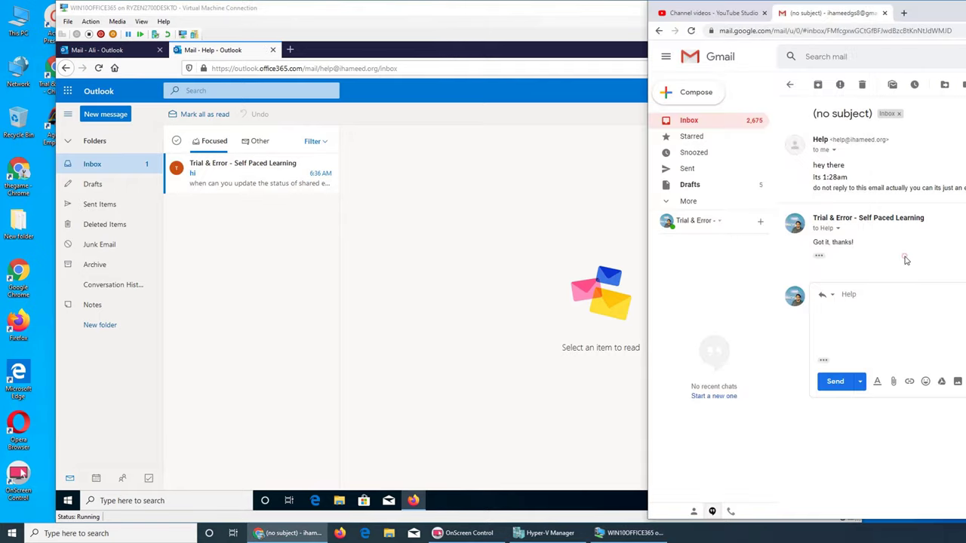
{"action": "left_click", "coordinate": [878, 304]}
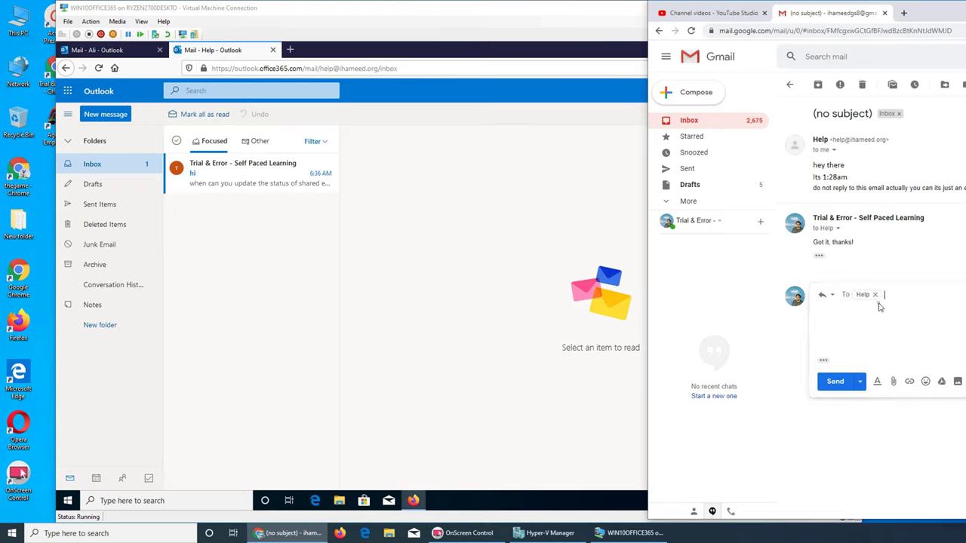
{"action": "left_click", "coordinate": [885, 178]}
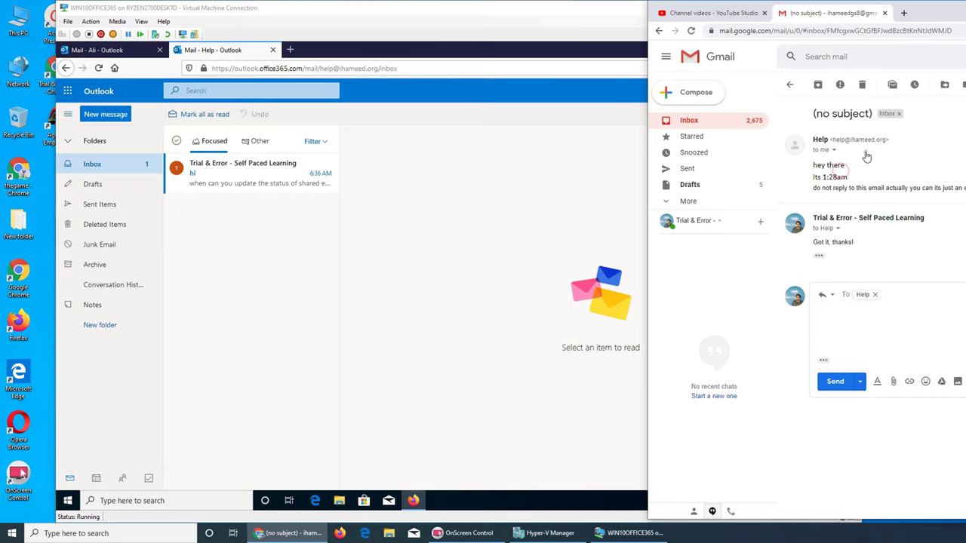
{"action": "left_click", "coordinate": [864, 154]}
{"action": "left_click", "coordinate": [864, 154]}
{"action": "left_click", "coordinate": [929, 178]}
{"action": "key", "text": "r"}
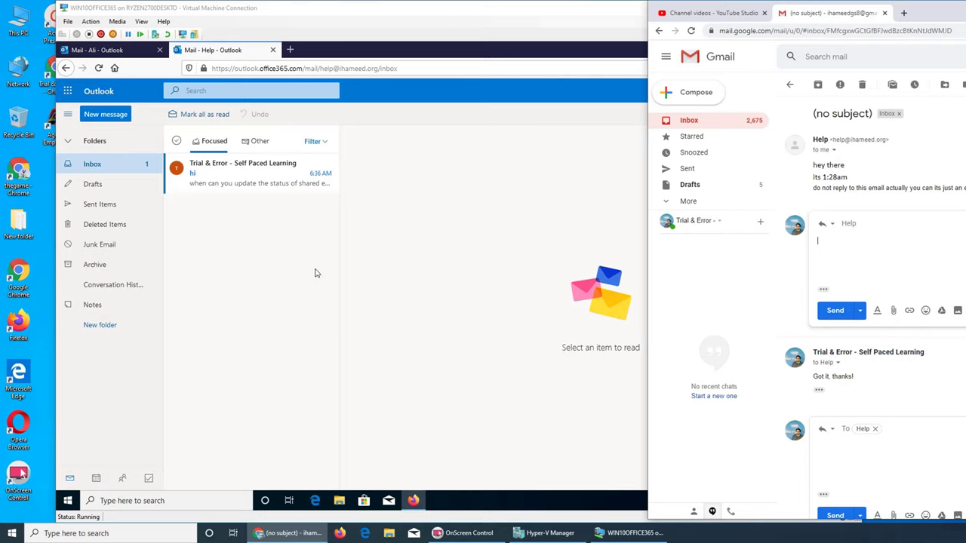
Focus the Gmail reply box, then minimize Chrome to show the Outlook inbox
{"action": "left_click", "coordinate": [273, 199]}
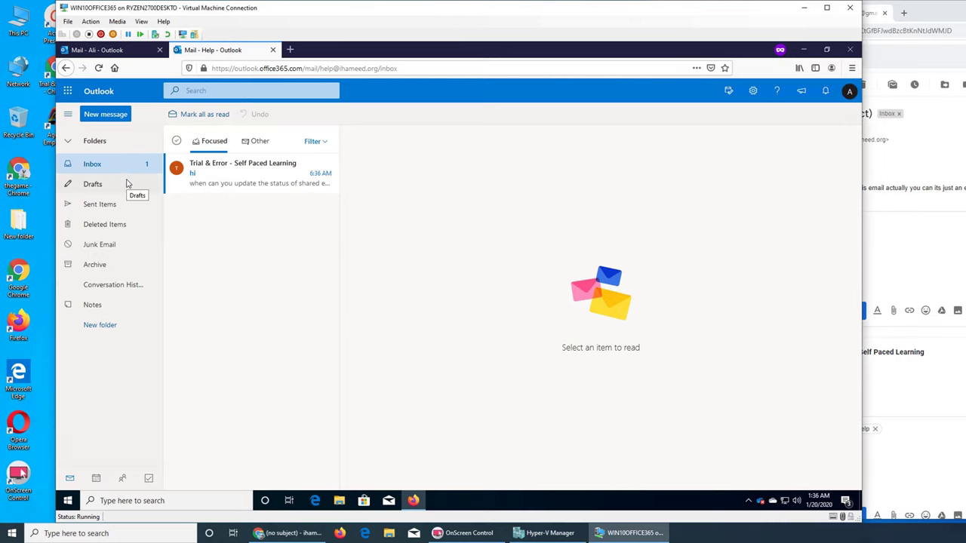
{"action": "left_click", "coordinate": [954, 41]}
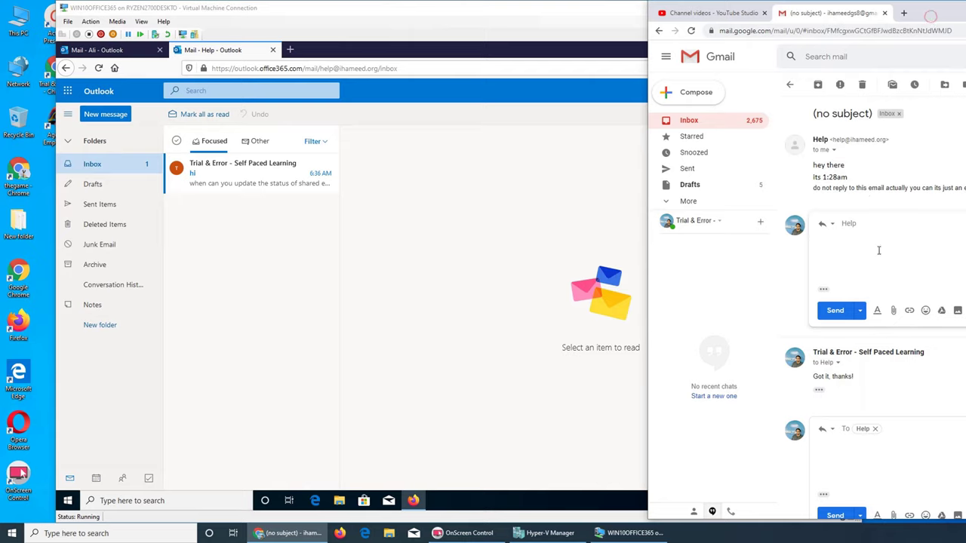
{"action": "left_click", "coordinate": [873, 283]}
{"action": "key", "text": "super+Down"}
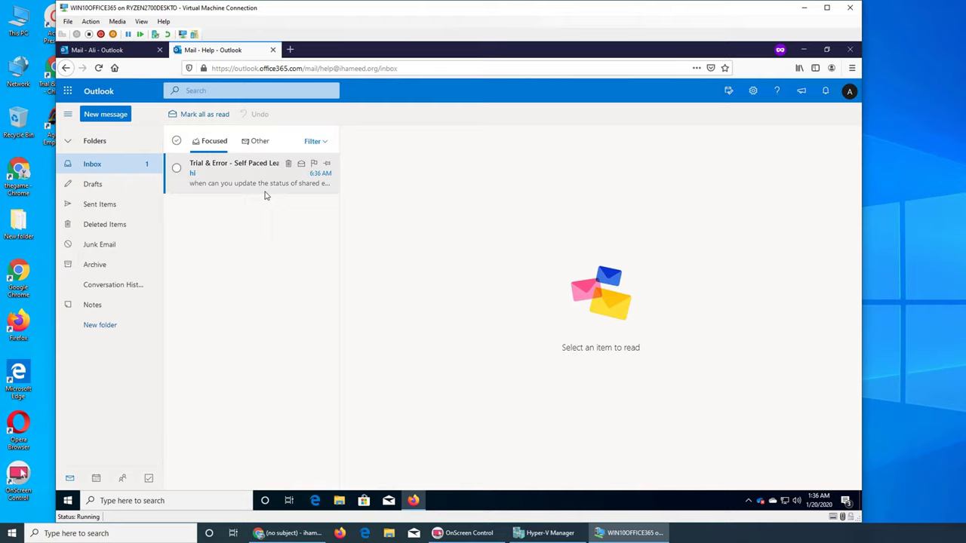
Open Edge, go to outlook.office365.com and sign in with the second member's account
{"action": "left_click", "coordinate": [804, 49]}
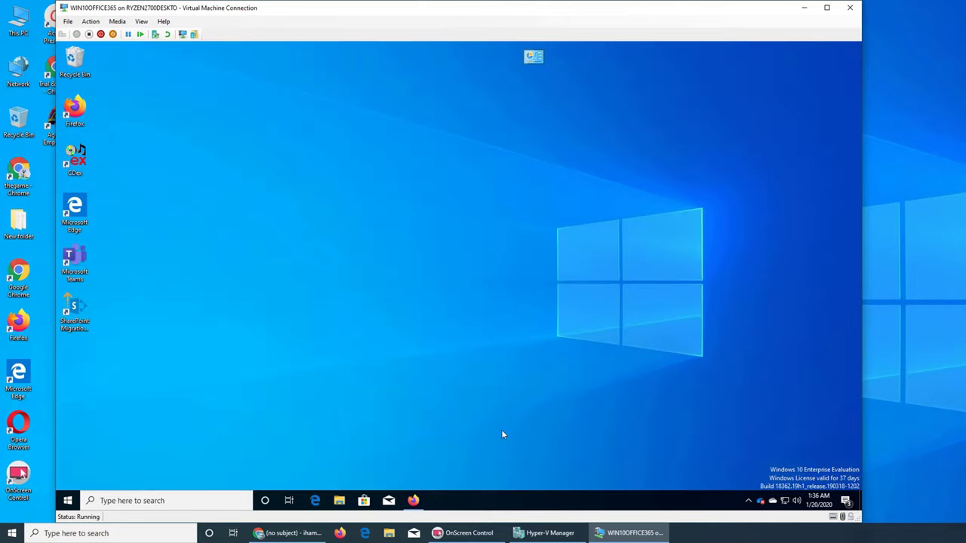
{"action": "left_click", "coordinate": [315, 502]}
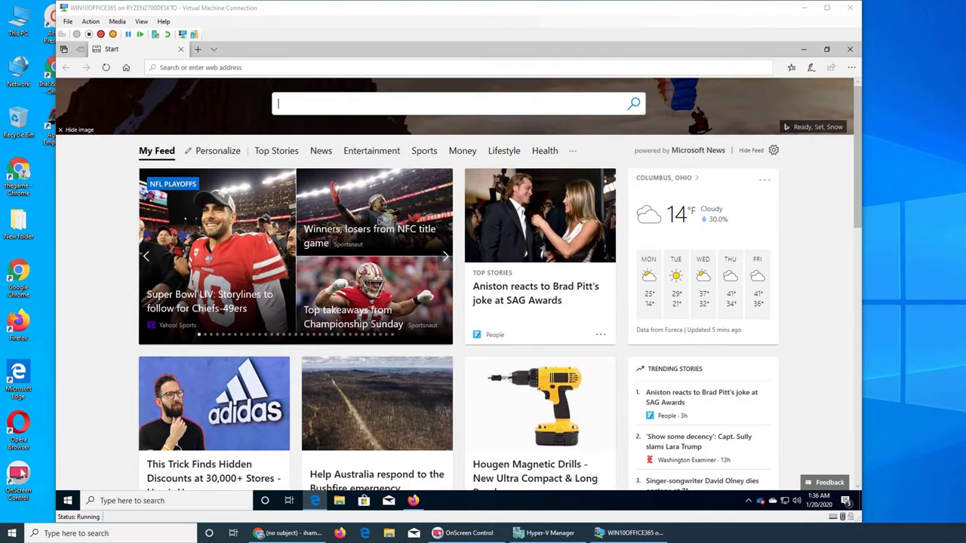
{"action": "left_click", "coordinate": [331, 69]}
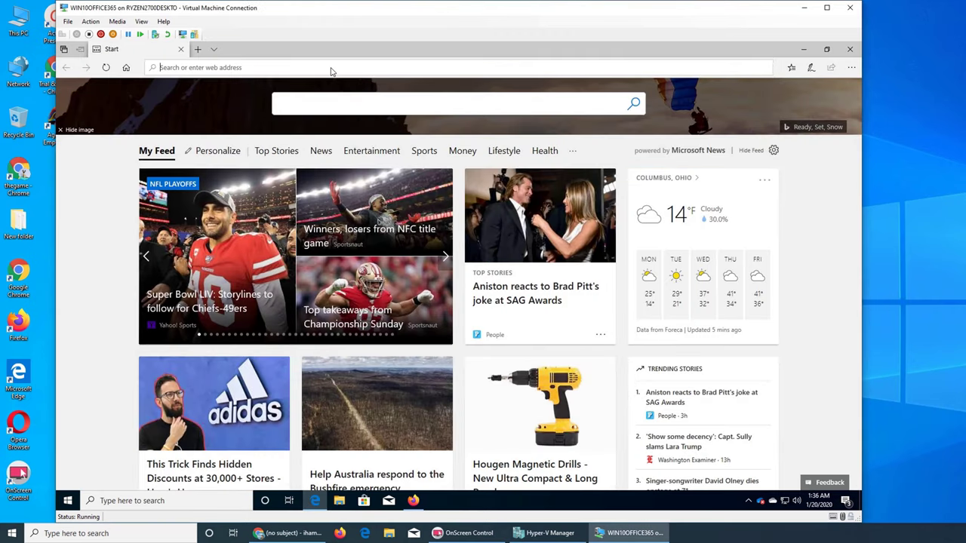
{"action": "type", "text": "outlook.office365.com/"}
{"action": "key", "text": "Return"}
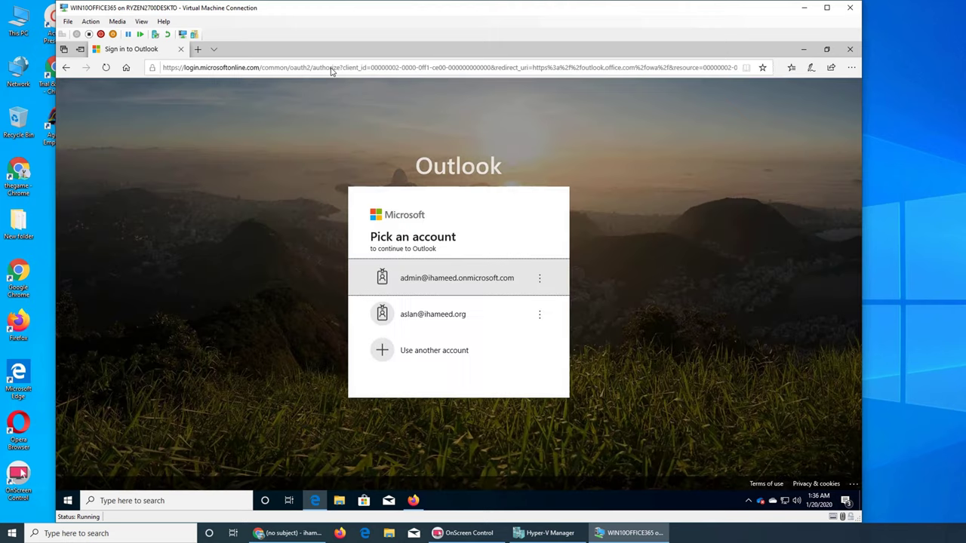
{"action": "left_click", "coordinate": [426, 315]}
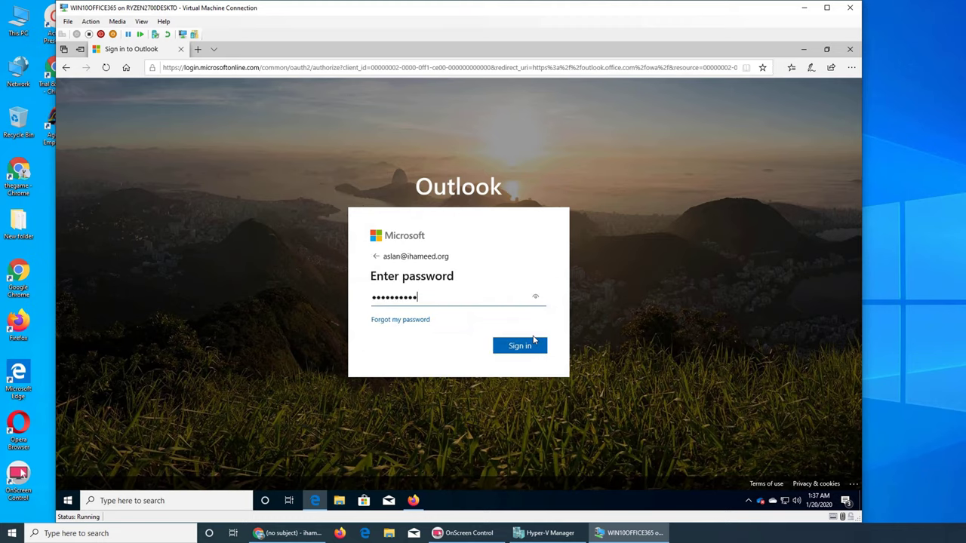
{"action": "left_click", "coordinate": [530, 346]}
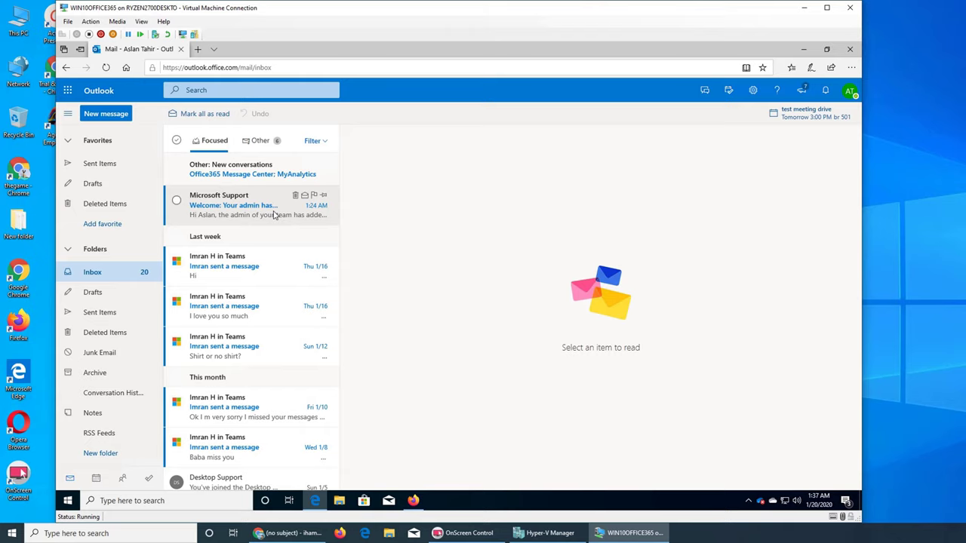
Search 'help' in Open another mailbox and open the Help mailbox in a new Edge tab
{"action": "left_click", "coordinate": [849, 92]}
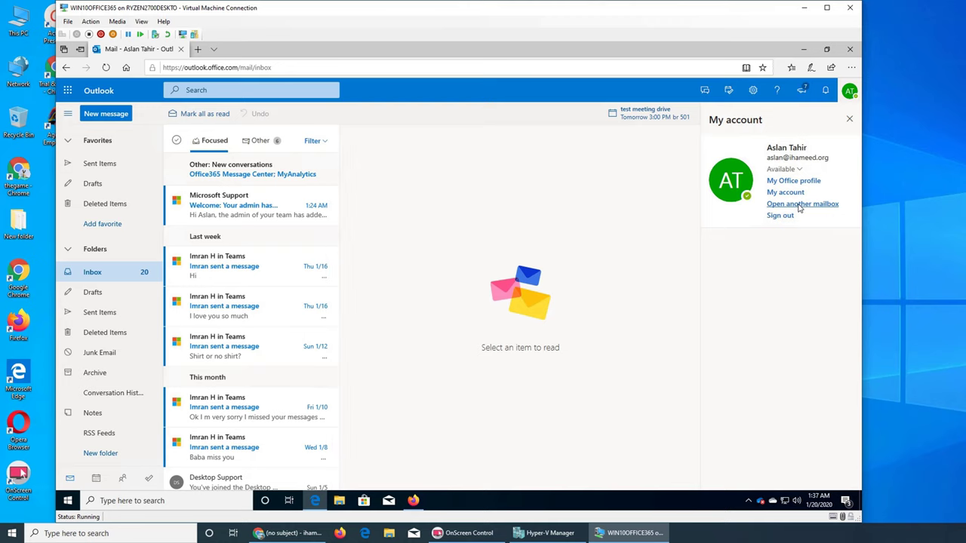
{"action": "left_click", "coordinate": [800, 205]}
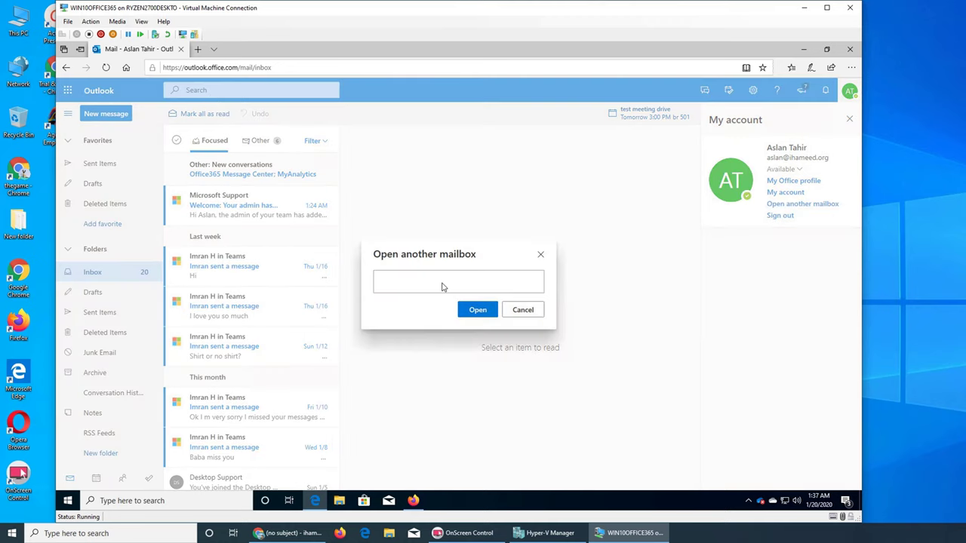
{"action": "type", "text": "help"}
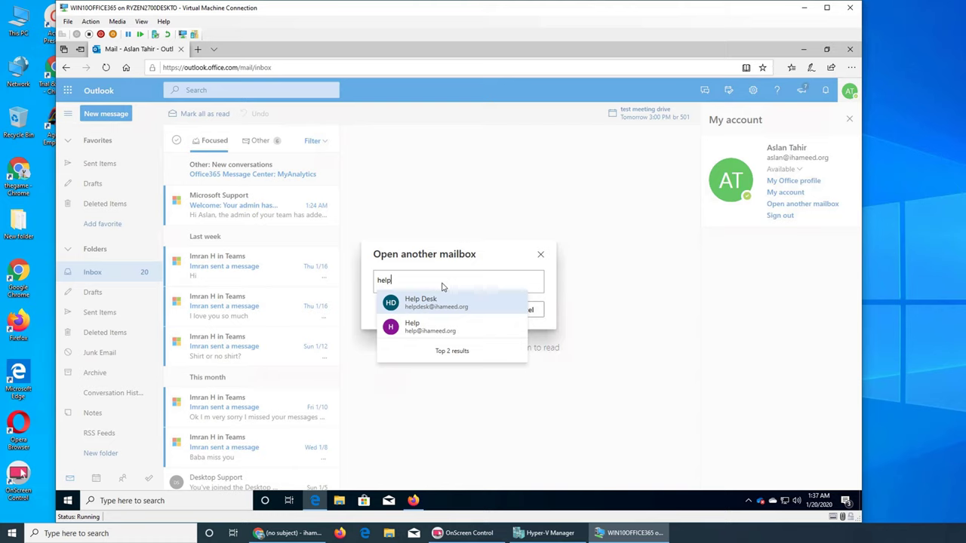
{"action": "left_click", "coordinate": [433, 335]}
{"action": "left_click", "coordinate": [476, 318]}
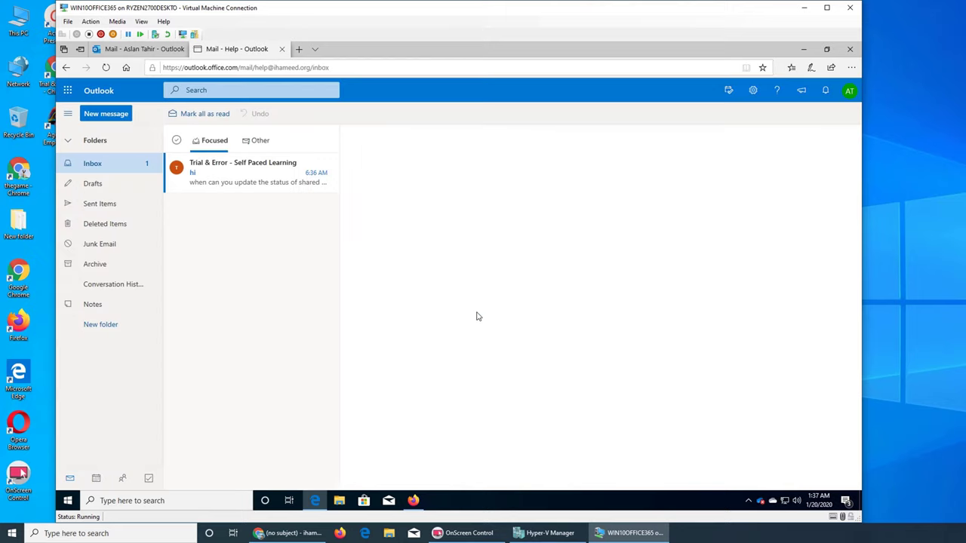
From Help, reply to the Trial & Error 'hi' email: 'Working on it now. I can update you in half an hour'
{"action": "left_click", "coordinate": [237, 182]}
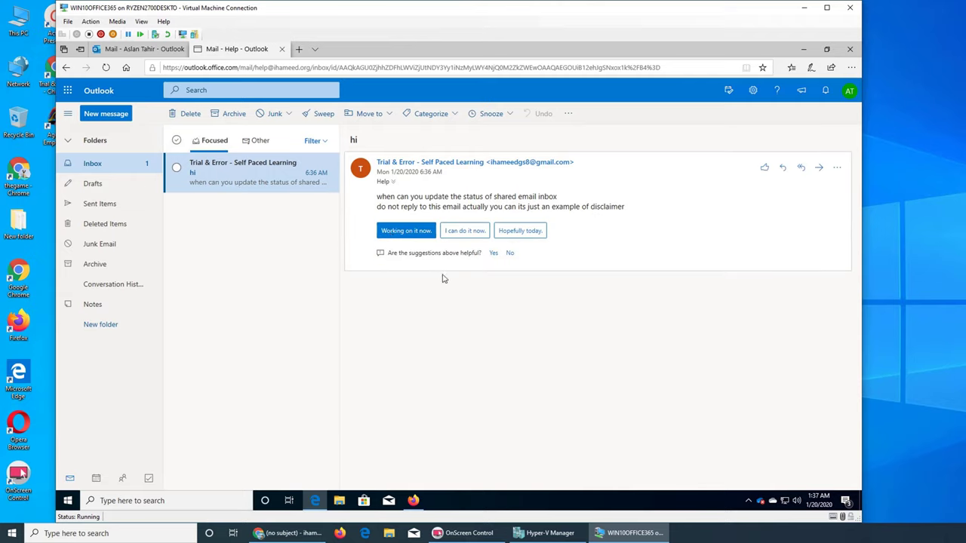
{"action": "left_click", "coordinate": [414, 233]}
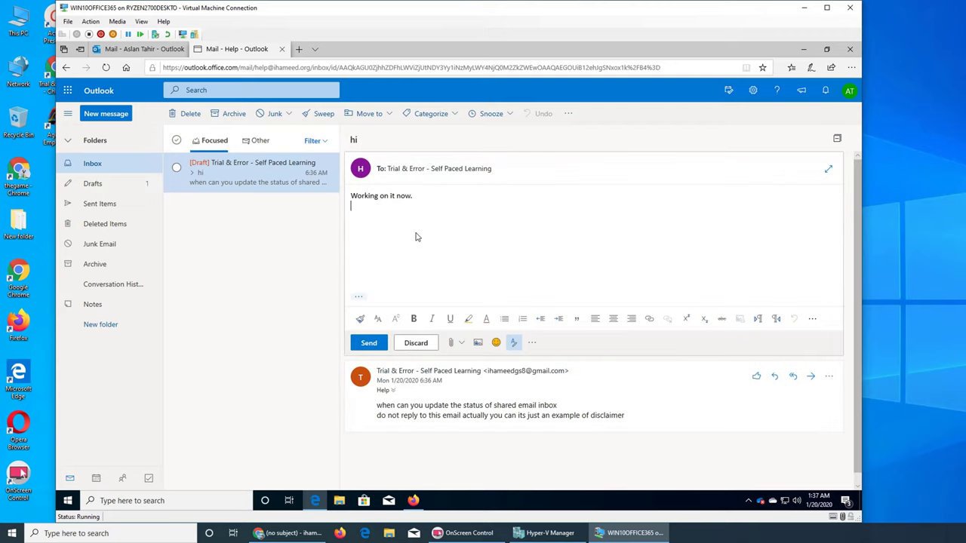
{"action": "type", "text": "I will"}
{"action": "key", "text": "BackSpace"}
{"action": "key", "text": "BackSpace"}
{"action": "key", "text": "BackSpace"}
{"action": "key", "text": "BackSpace"}
{"action": "key", "text": "BackSpace"}
{"action": "key", "text": "BackSpace"}
{"action": "type", "text": "can update you in half an hour"}
{"action": "left_click", "coordinate": [368, 343]}
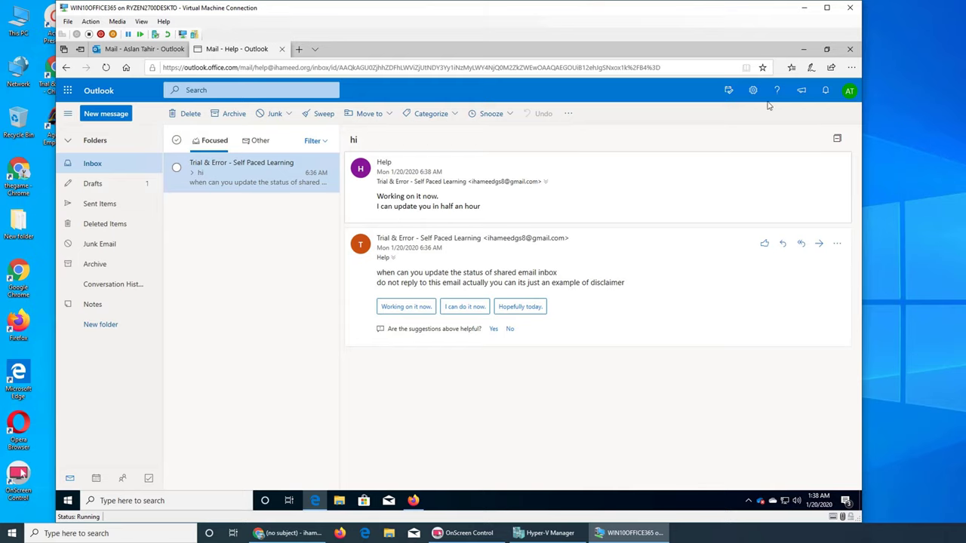
Switch from the virtual machine to Gmail and open the 'hi' conversation with Help
{"action": "left_click", "coordinate": [804, 49]}
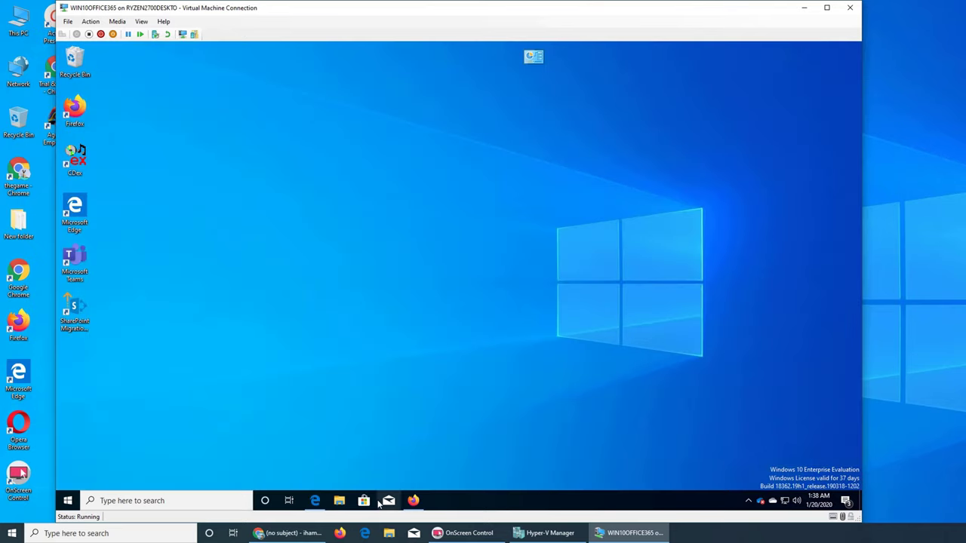
{"action": "left_click", "coordinate": [287, 533]}
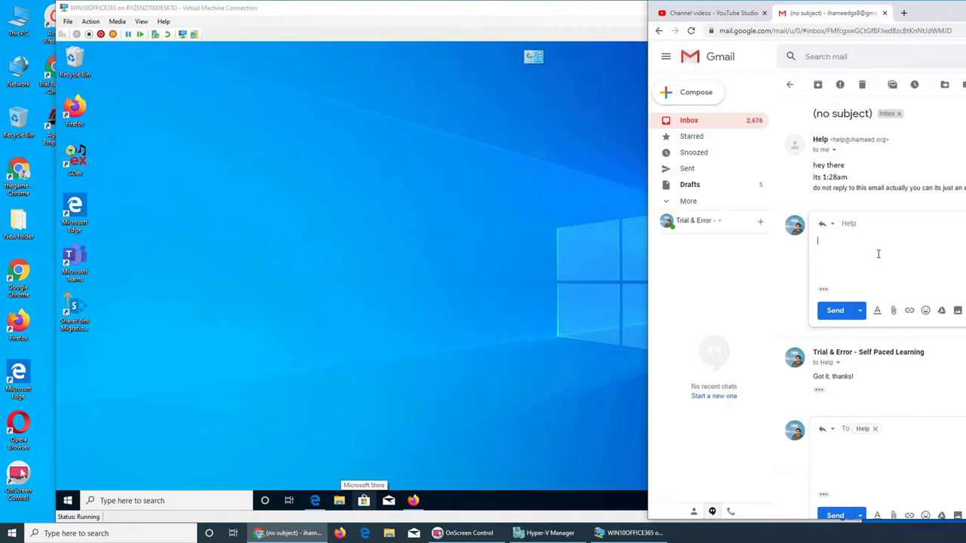
{"action": "left_click", "coordinate": [726, 125]}
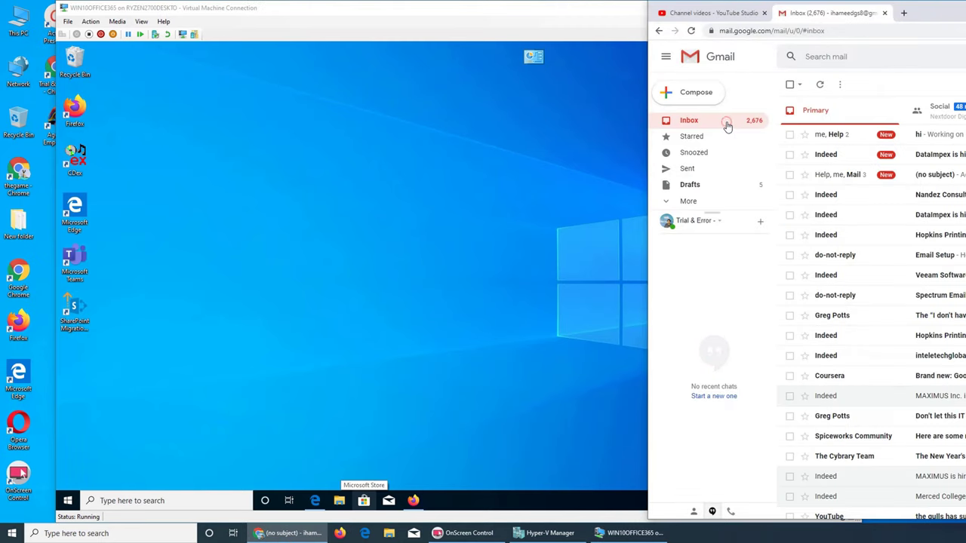
{"action": "left_click", "coordinate": [830, 136]}
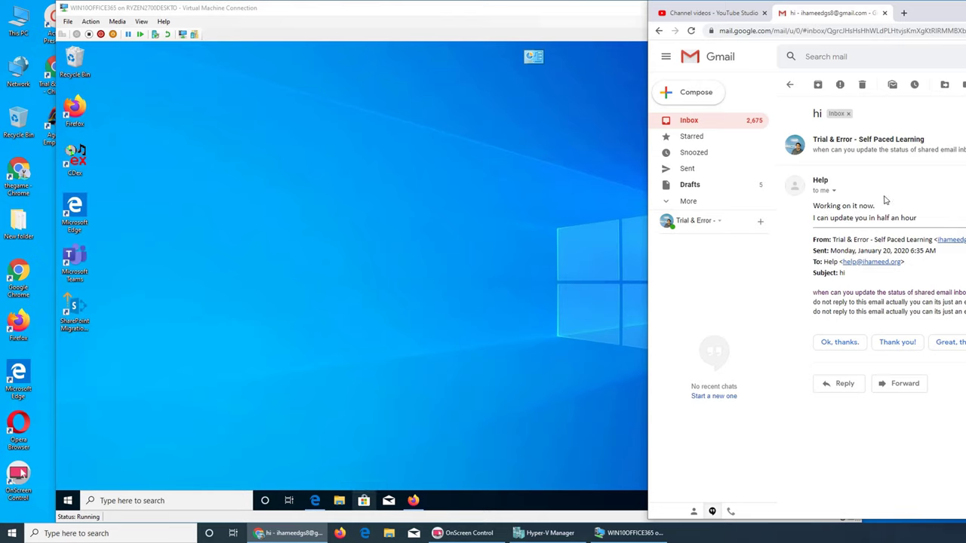
Send Help the reply 'ok thanks waiting for it', then return to the Help inbox in Firefox
{"action": "left_click", "coordinate": [840, 385]}
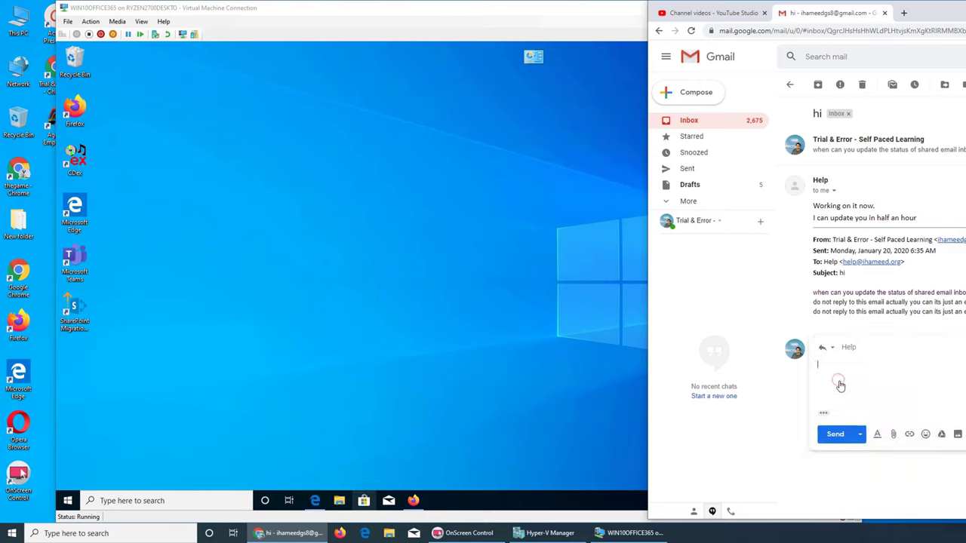
{"action": "type", "text": "ok thanks waiting"}
{"action": "key", "text": "Return"}
{"action": "type", "text": "waiting fo"}
{"action": "type", "text": "the t"}
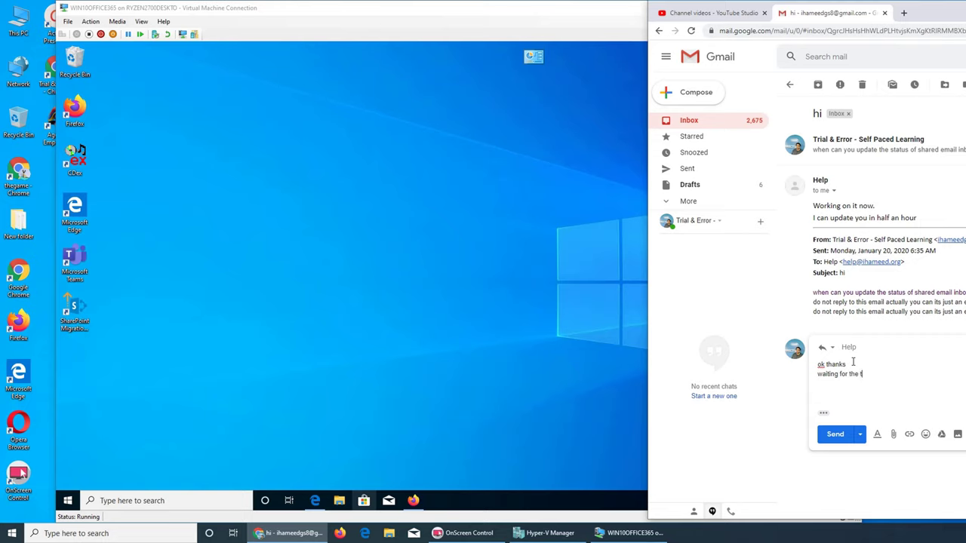
{"action": "key", "text": "BackSpace"}
{"action": "key", "text": "BackSpace"}
{"action": "key", "text": "BackSpace"}
{"action": "left_click", "coordinate": [835, 434]}
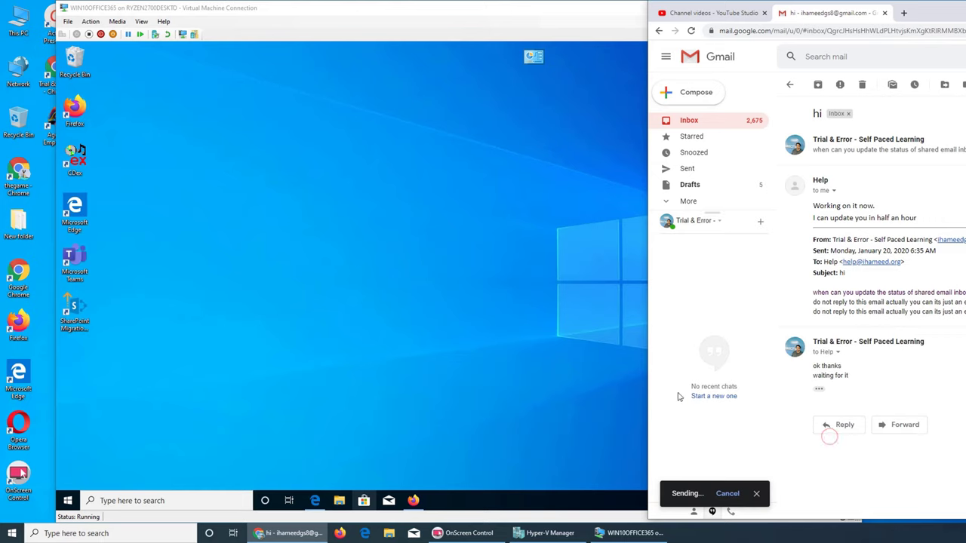
{"action": "left_click", "coordinate": [414, 500]}
{"action": "left_click", "coordinate": [415, 430]}
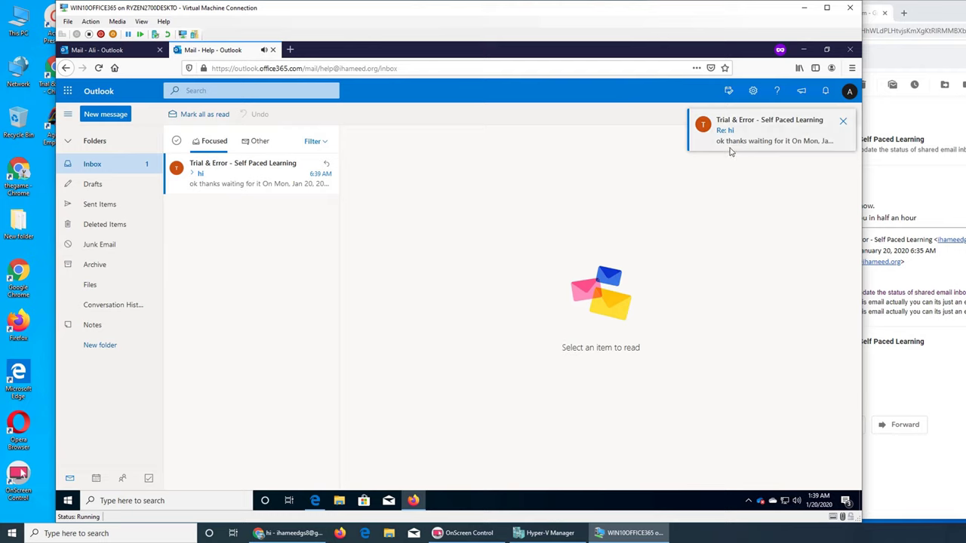
Answer the new Gmail reply from Help with 'Thank you! for ur patience it looks like it can be done by 5pm today is it ok?'
{"action": "left_click", "coordinate": [242, 185]}
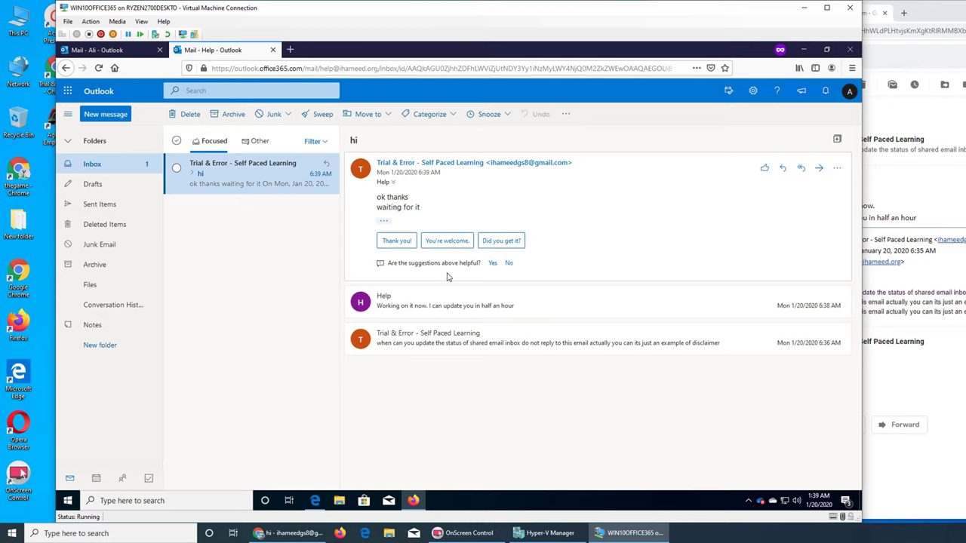
{"action": "left_click", "coordinate": [397, 241]}
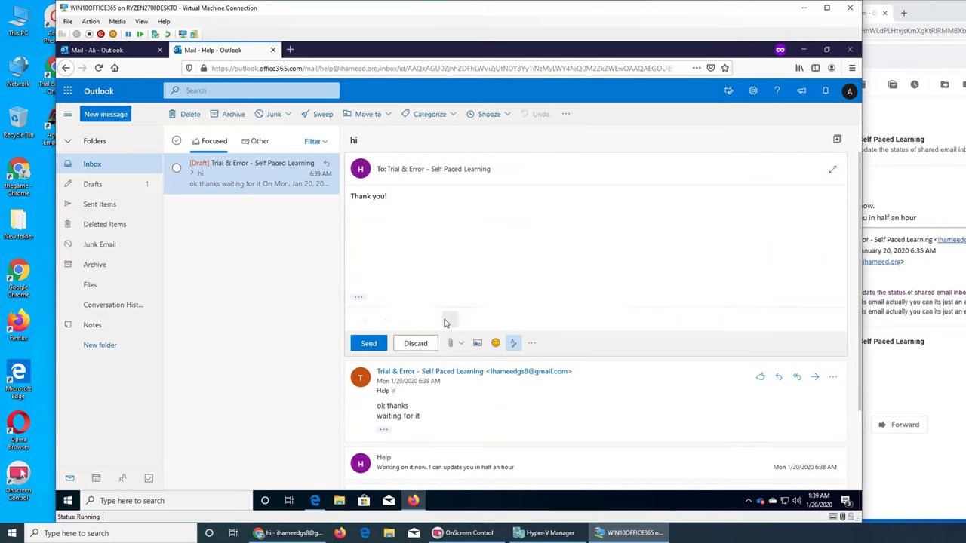
{"action": "type", "text": "for"}
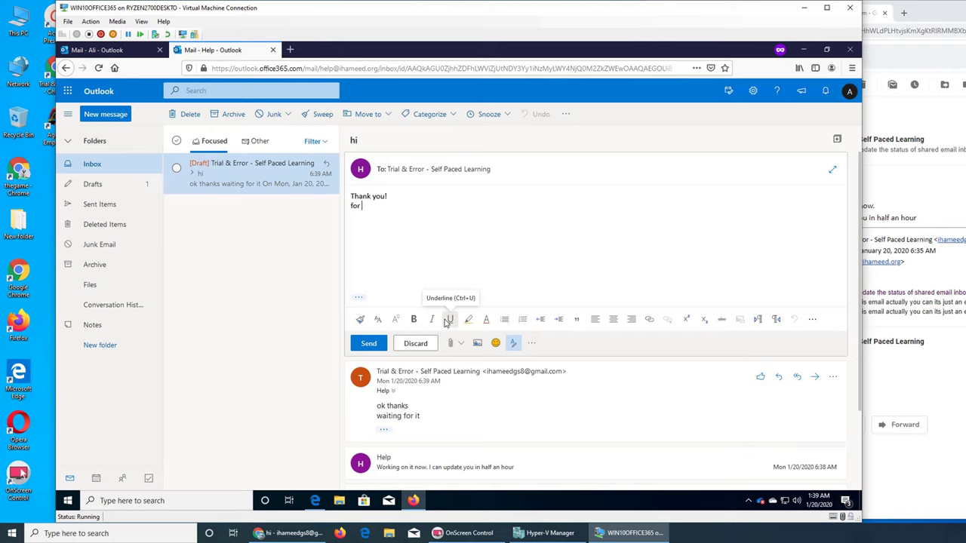
{"action": "type", "text": " ur patience it looks like it can be"}
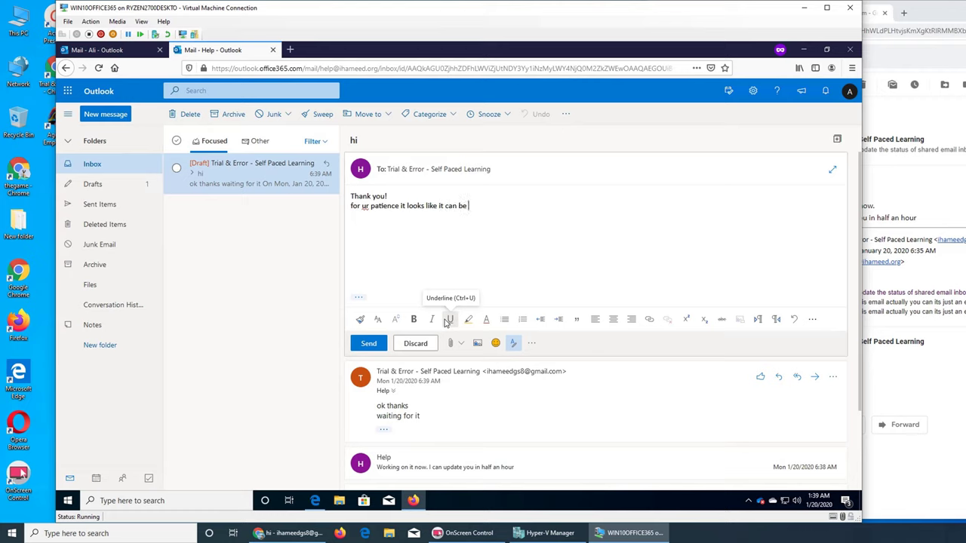
{"action": "type", "text": " done by 5pm today is it ok?"}
{"action": "left_click", "coordinate": [368, 345]}
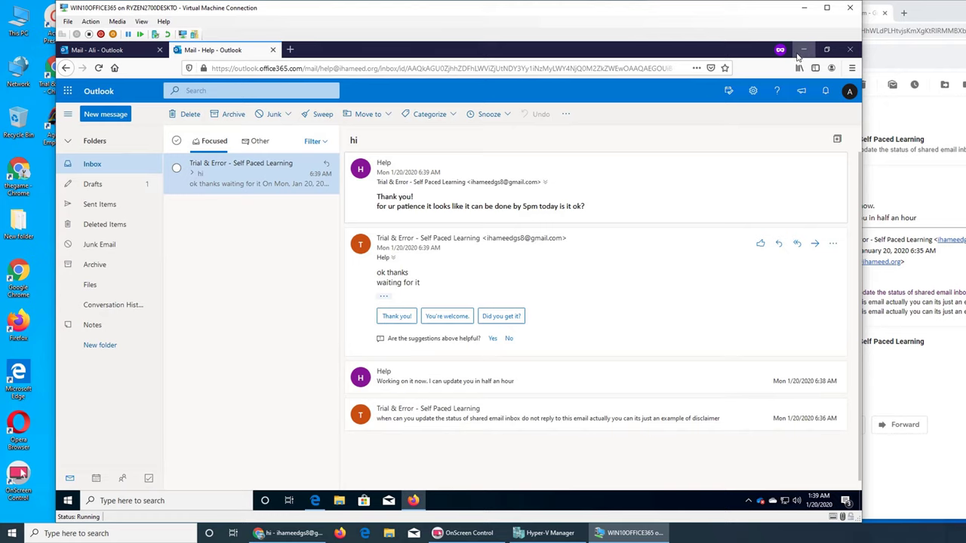
In Gmail's 'hi' thread, send the 'Yeah, that's fine.' smart reply and move the window left
{"action": "left_click", "coordinate": [803, 12]}
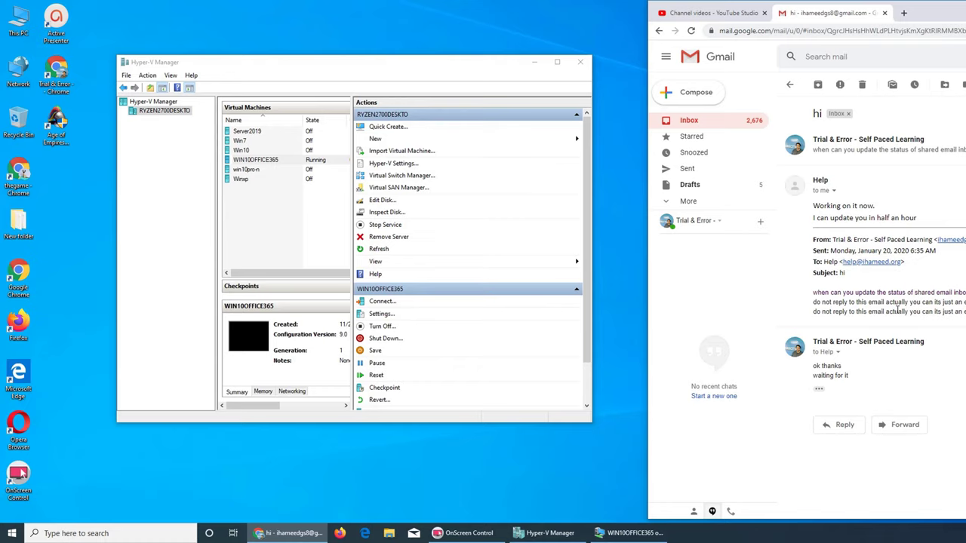
{"action": "left_click", "coordinate": [734, 123]}
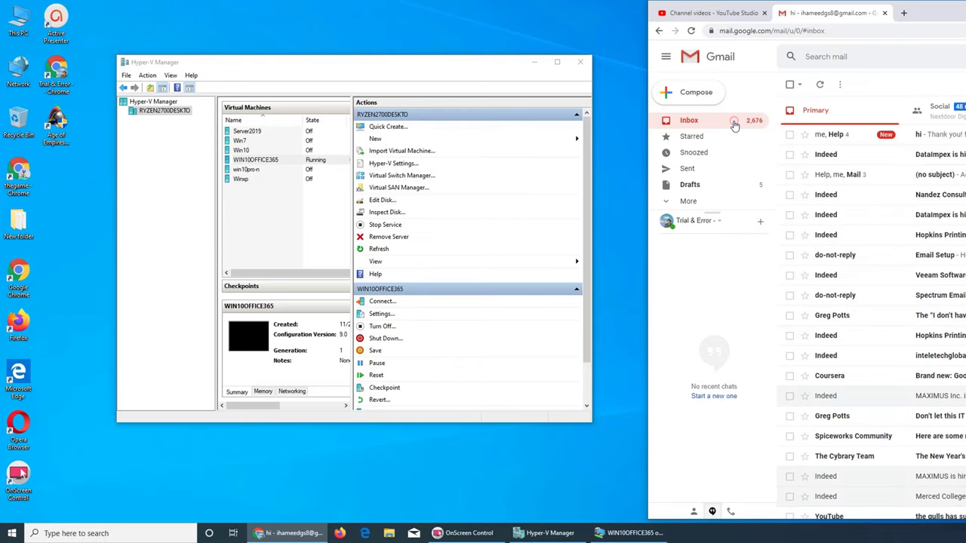
{"action": "left_click", "coordinate": [838, 138]}
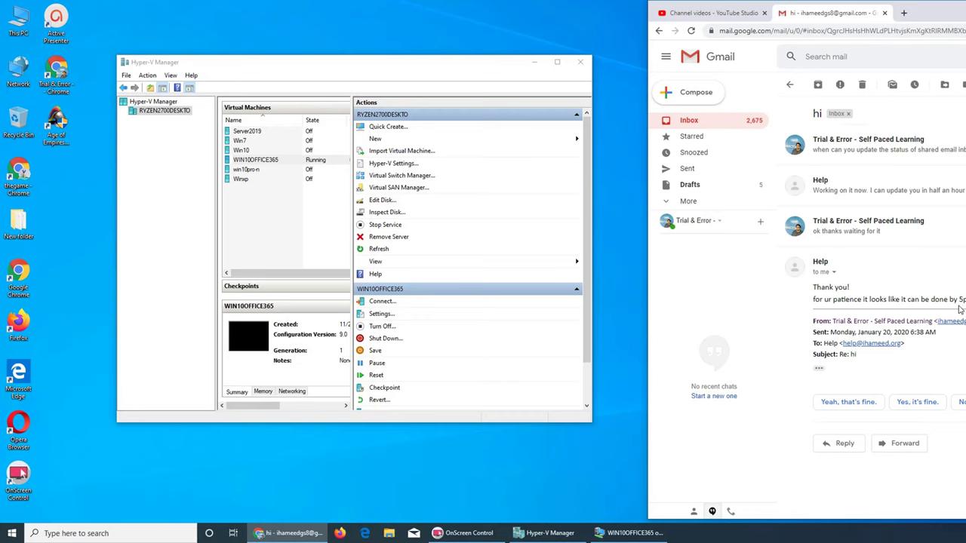
{"action": "left_click", "coordinate": [842, 405]}
{"action": "left_click", "coordinate": [835, 485]}
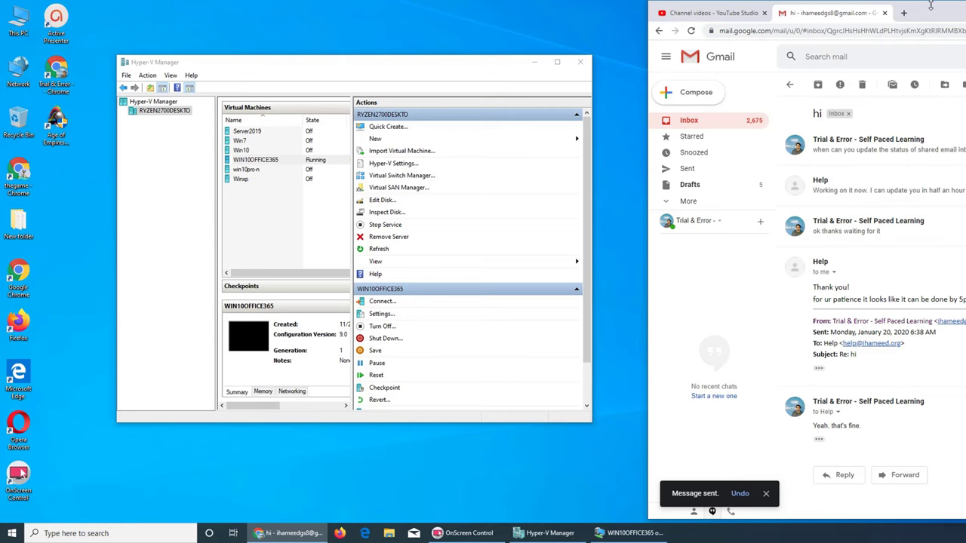
{"action": "left_click_drag", "start_coordinate": [930, 6], "coordinate": [283, 8]}
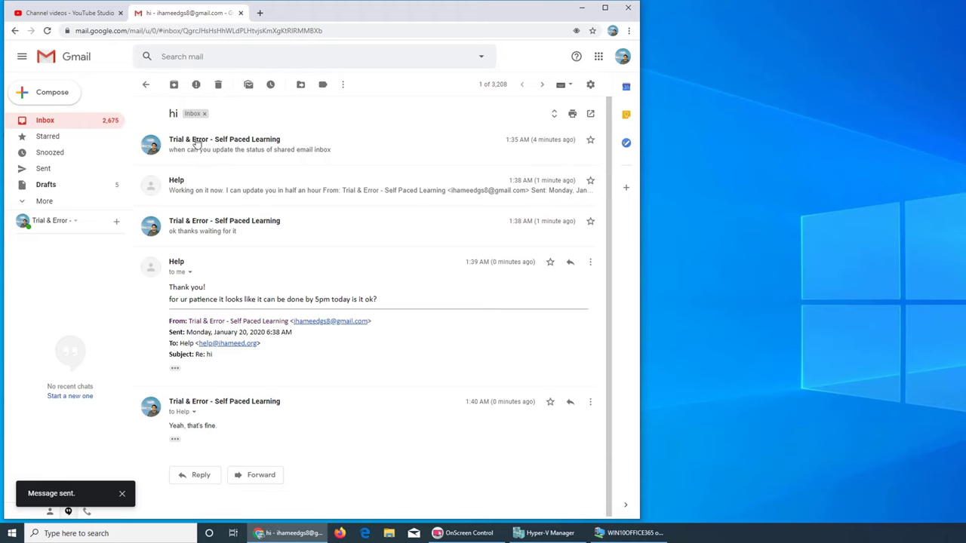
Expand and collapse Help's messages in the 'hi' thread, then minimize the Gmail window
{"action": "left_click", "coordinate": [187, 192]}
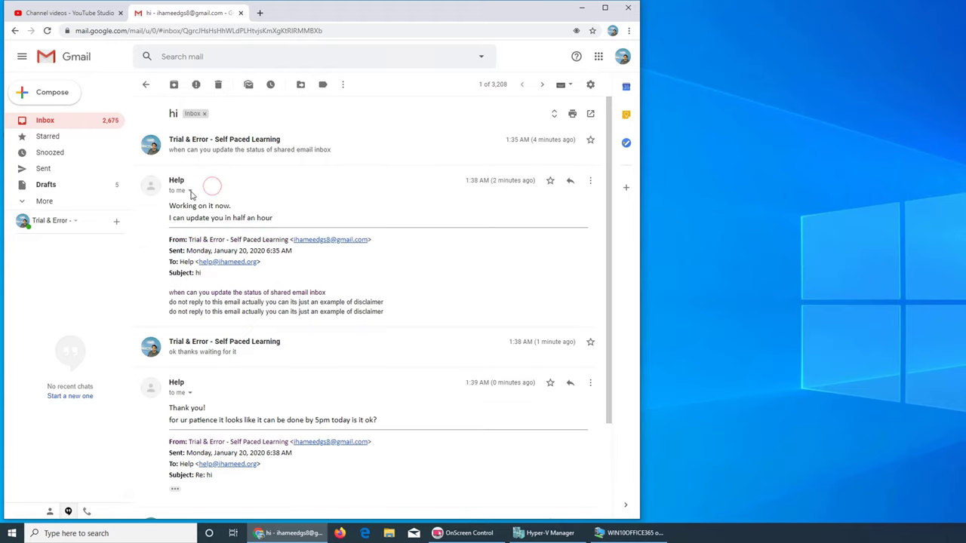
{"action": "mouse_move", "coordinate": [179, 186]}
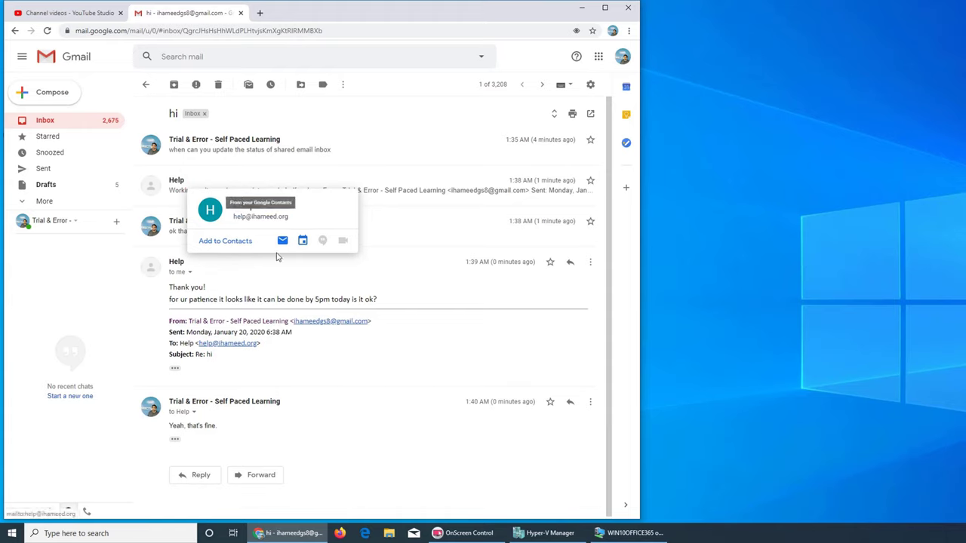
{"action": "left_click", "coordinate": [274, 269]}
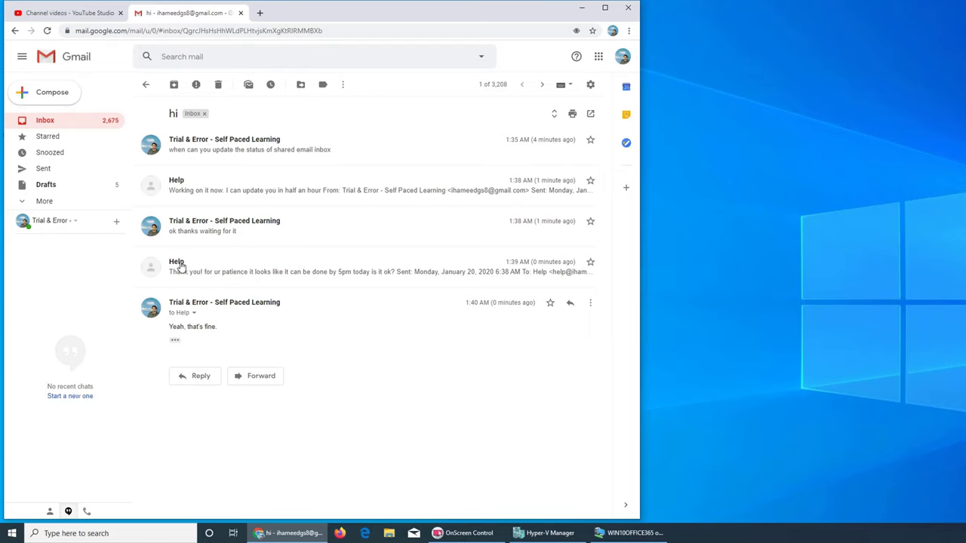
{"action": "mouse_move", "coordinate": [181, 265]}
{"action": "left_click", "coordinate": [582, 8]}
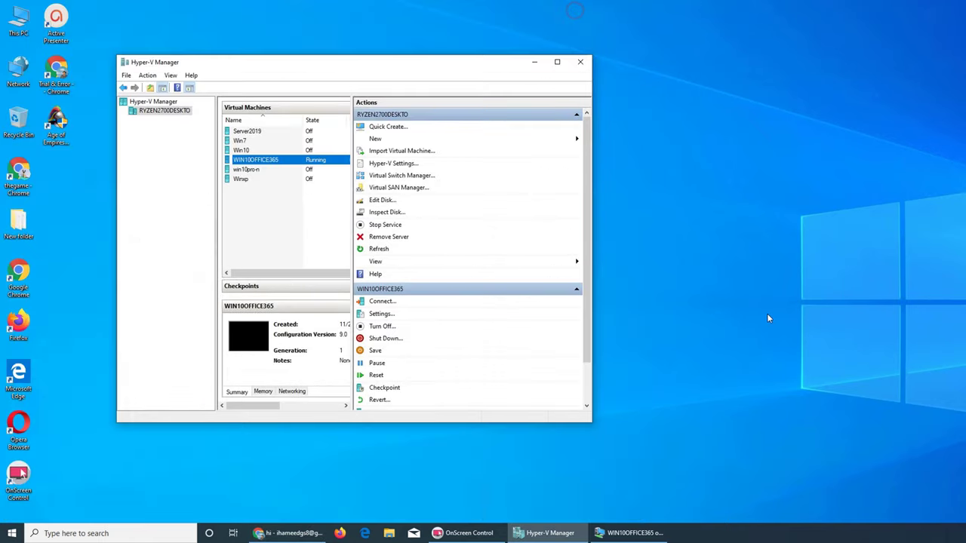